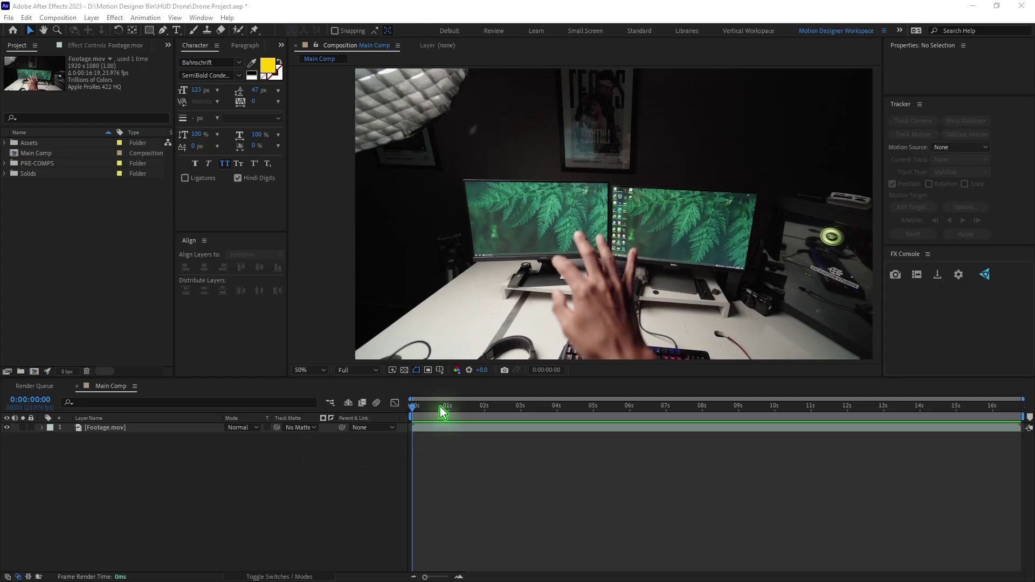
# Split Footage.mov at 0:00:02:04 and cut the later part so its drone section starts at the split
pyautogui.moveTo(413, 416); pyautogui.dragTo(494, 432)
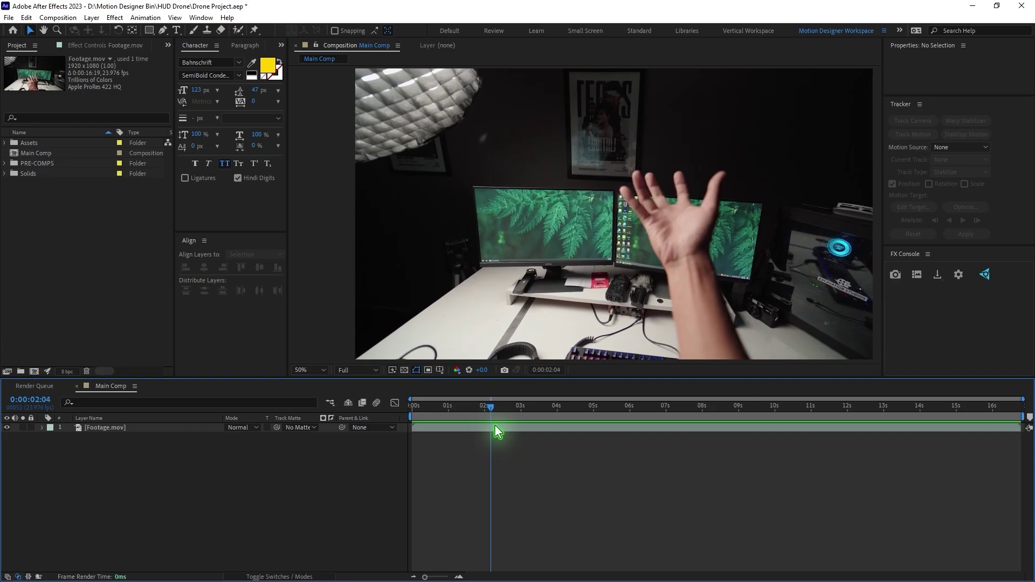
pyautogui.click(499, 431)
pyautogui.hotkey('ctrl', 'd')
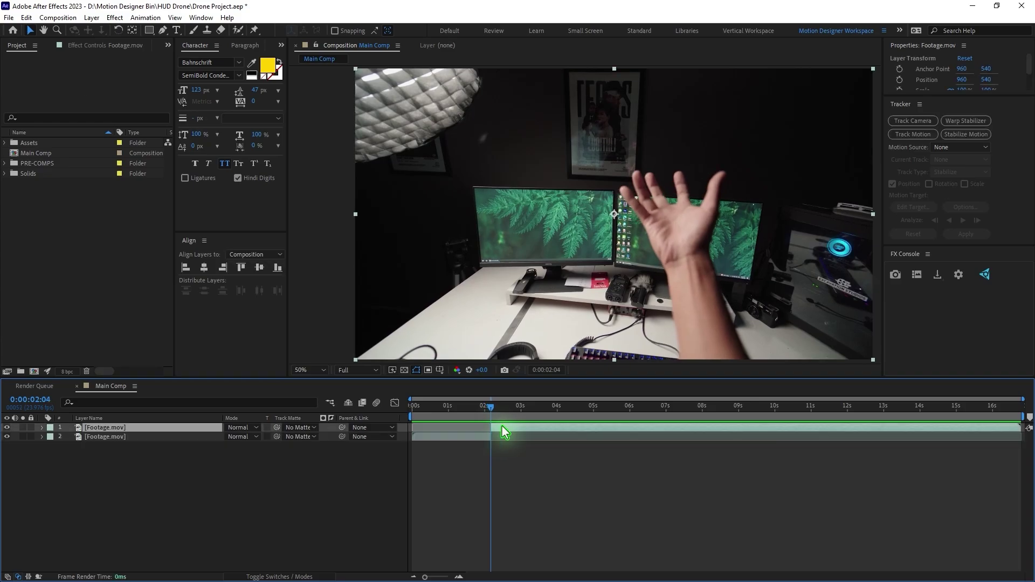
pyautogui.moveTo(499, 418); pyautogui.dragTo(814, 433)
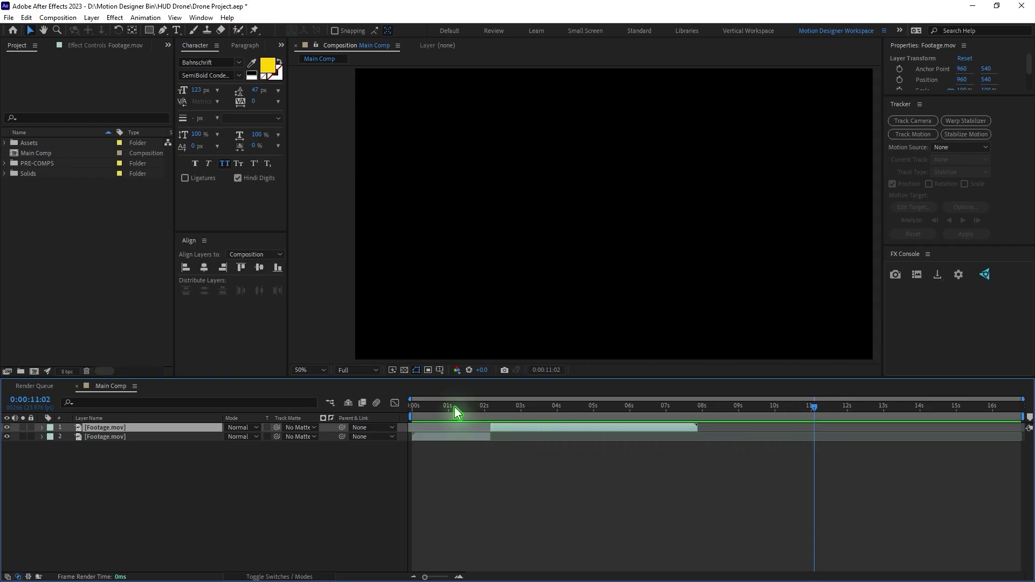
# Set the opacity of the upper Footage.mov layer to 50%
pyautogui.click(478, 407)
pyautogui.press('t')
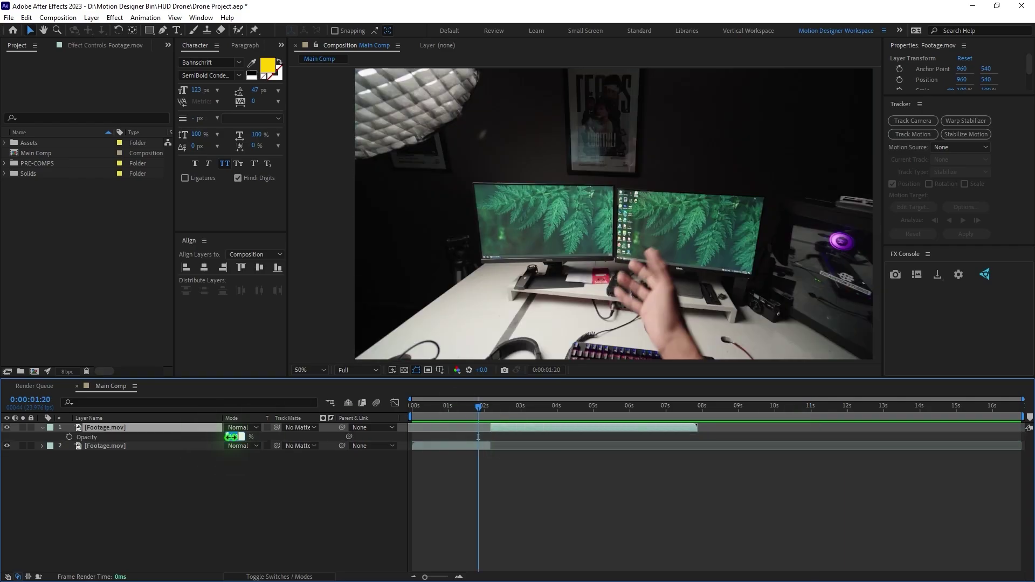
pyautogui.press('Return')
# Overlap the two footage layers around 0:00:02:08, line up the cut with the hand movement, and set the upper layer's opacity to 100%
pyautogui.click(458, 576)
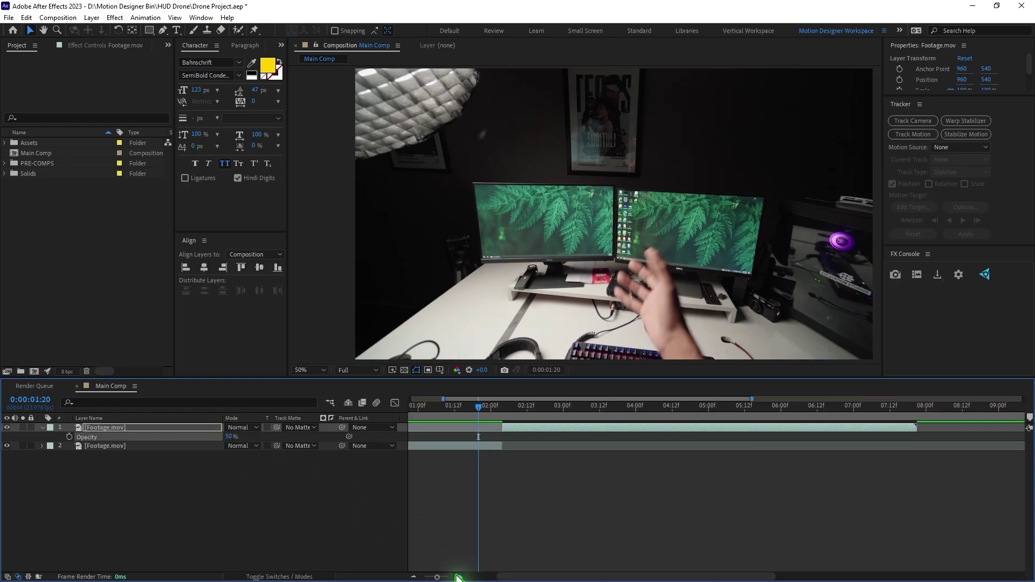
pyautogui.click(457, 576)
pyautogui.moveTo(556, 576); pyautogui.dragTo(587, 577)
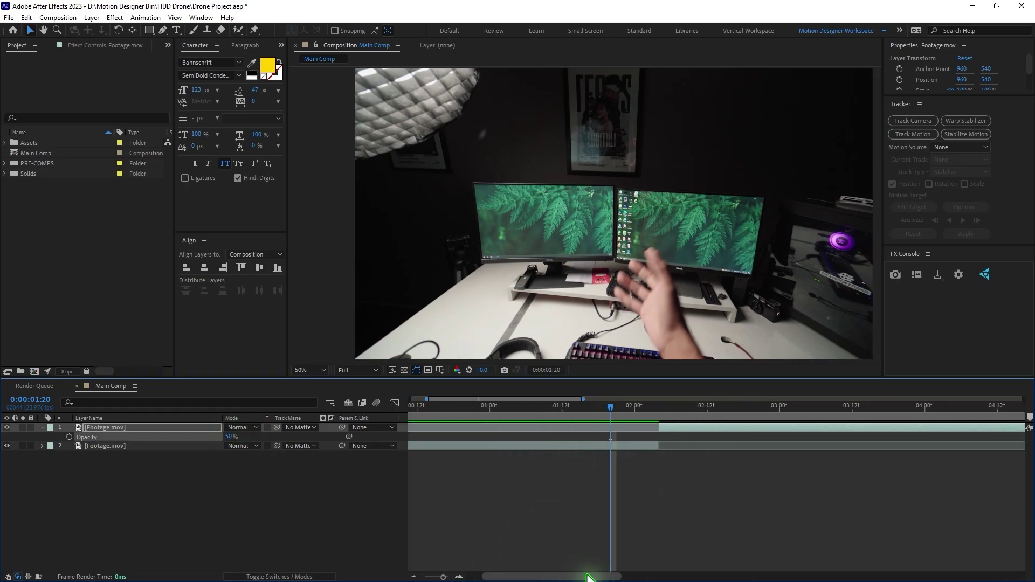
pyautogui.moveTo(586, 577); pyautogui.dragTo(601, 577)
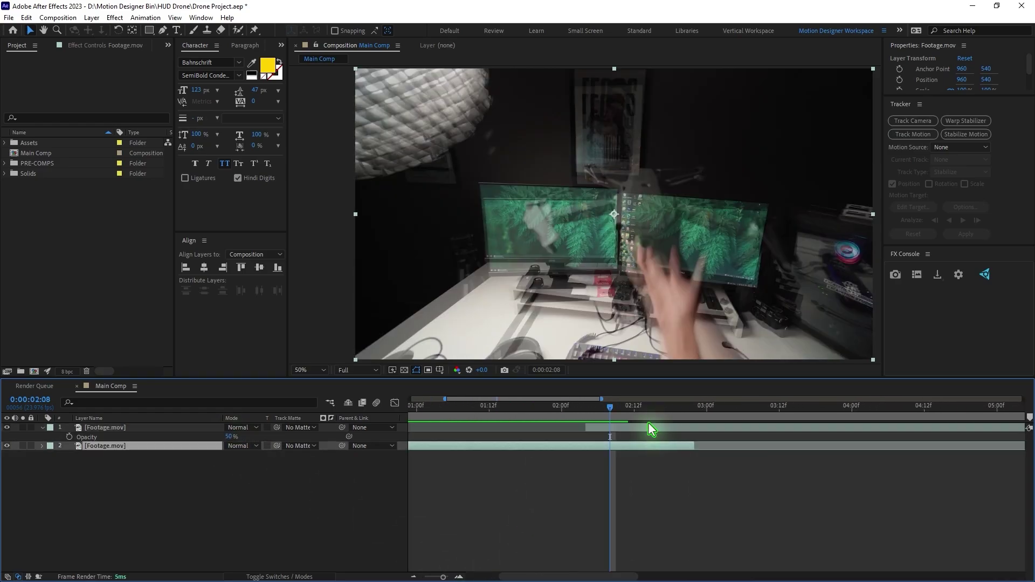
pyautogui.moveTo(657, 430); pyautogui.dragTo(594, 438)
pyautogui.moveTo(487, 415); pyautogui.dragTo(612, 427)
pyautogui.moveTo(231, 436); pyautogui.dragTo(598, 414)
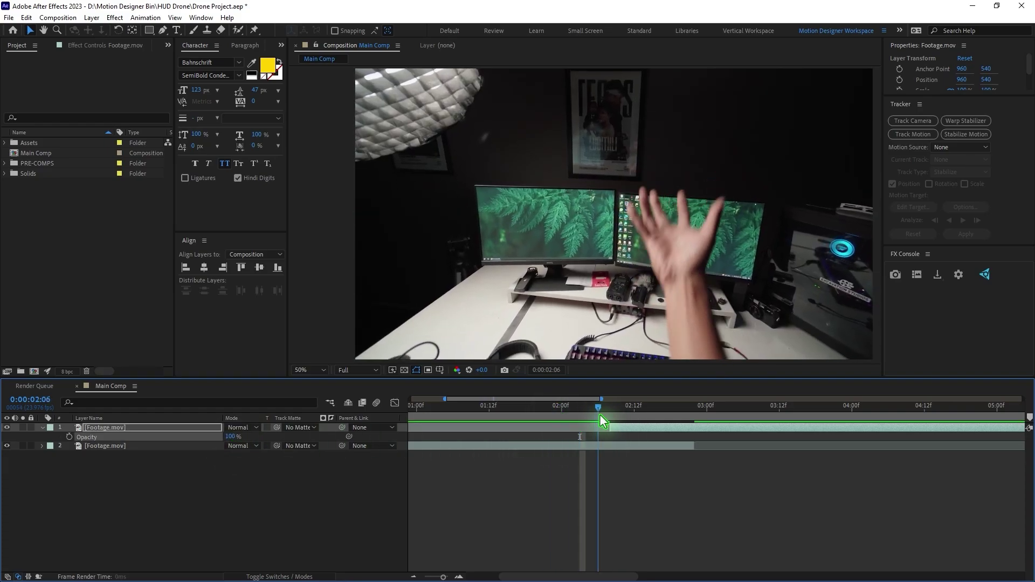
# Duplicate the upper Footage.mov layer, rename the copy Drone Still, and give it a Red label
pyautogui.click(660, 428)
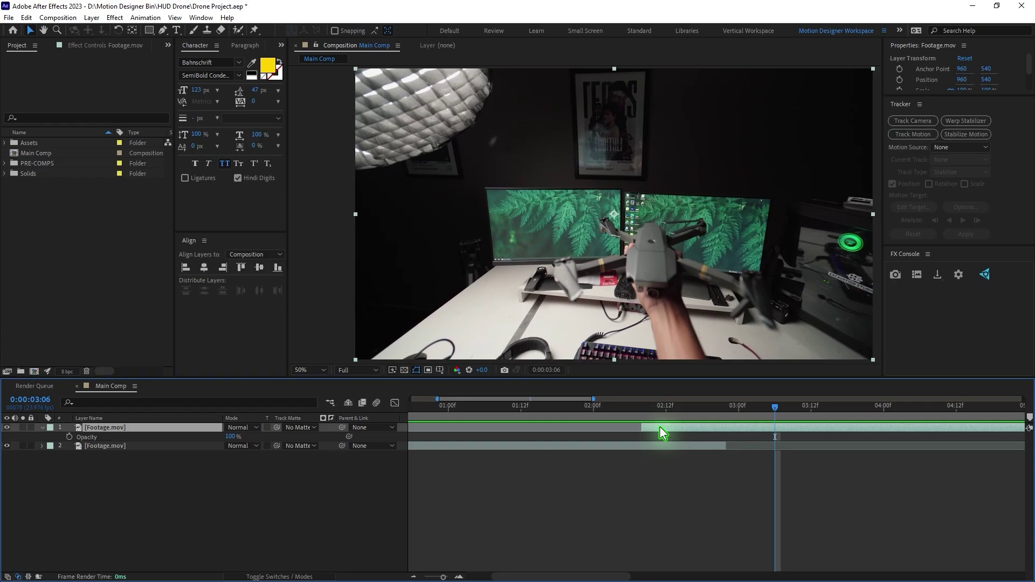
pyautogui.hotkey('ctrl', 'd')
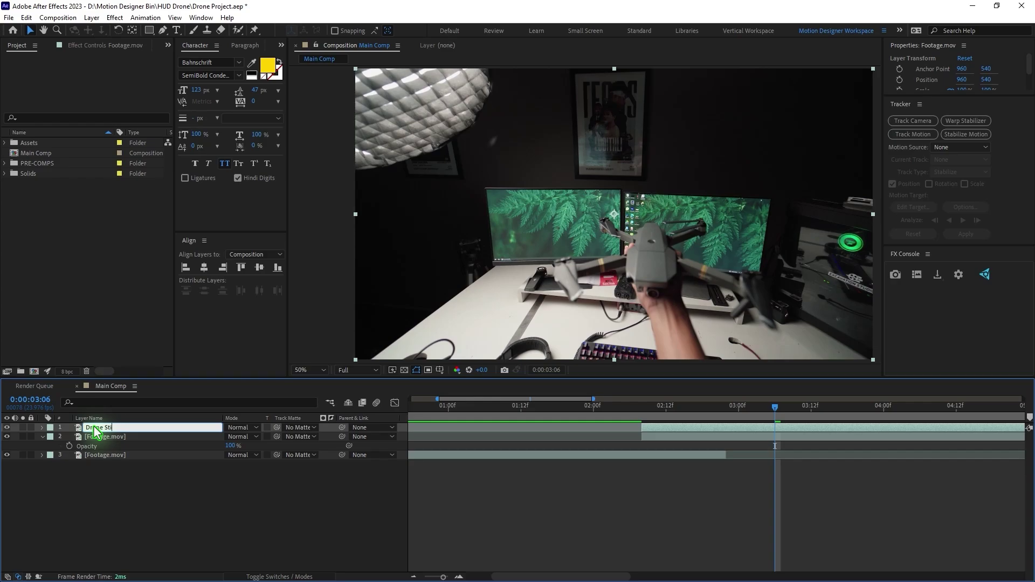
pyautogui.press('Return')
pyautogui.click(50, 427)
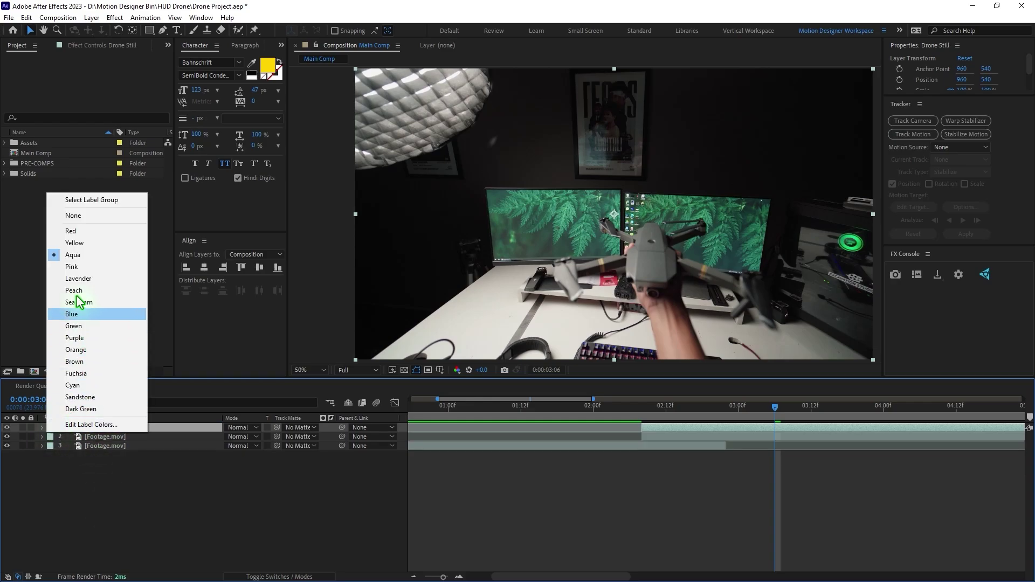
pyautogui.click(85, 231)
# Extend the start of the Drone Still layer earlier and freeze its frame at 0:00:01:19
pyautogui.moveTo(677, 416); pyautogui.dragTo(563, 424)
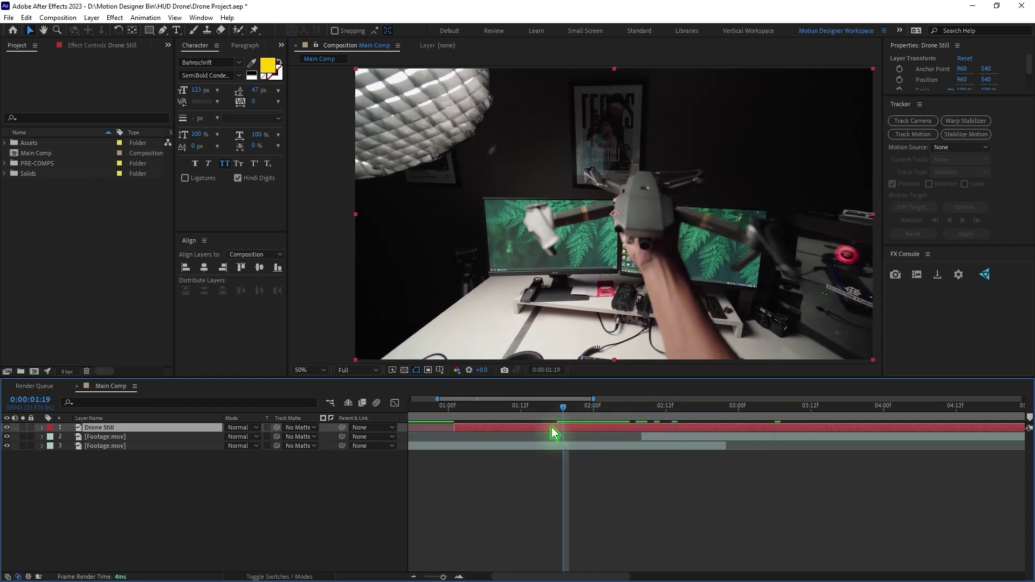
pyautogui.rightClick(553, 428)
pyautogui.moveTo(604, 166)
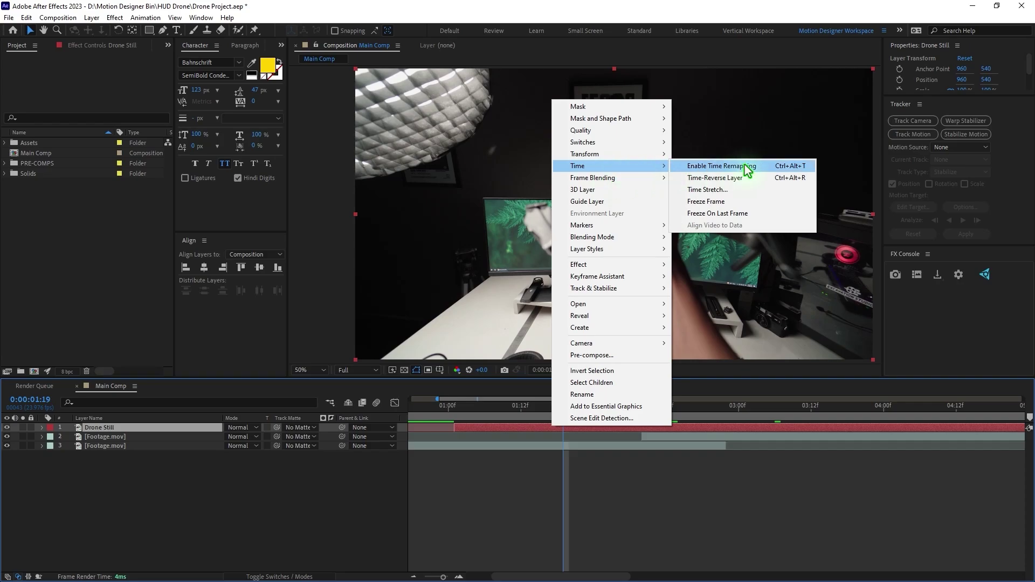
pyautogui.click(734, 202)
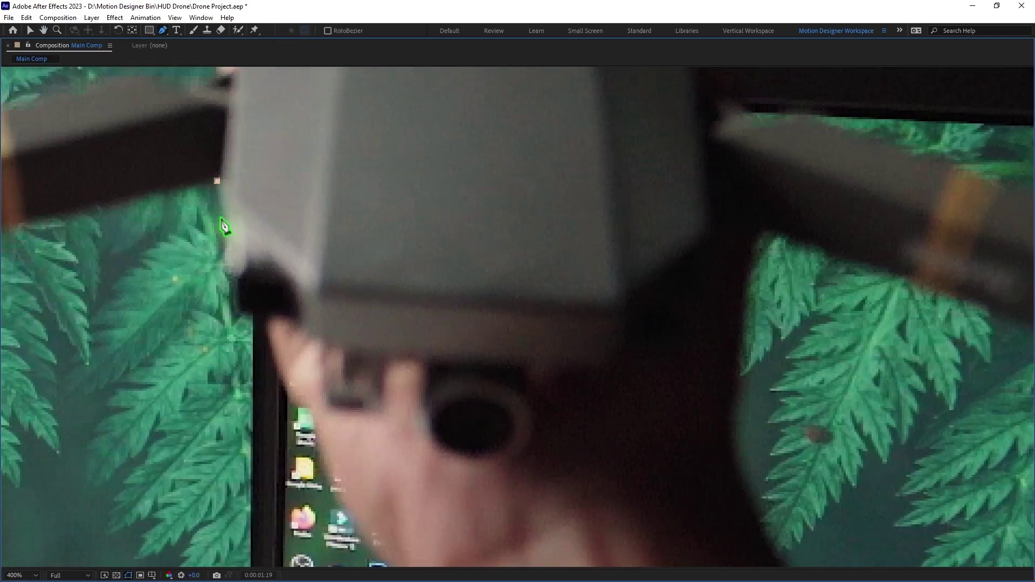
# Trace the drone's body, arms and propellers with a Pen tool mask on the Drone Still layer, leaving out the hand
pyautogui.click(223, 218)
pyautogui.click(227, 259)
pyautogui.click(240, 277)
pyautogui.click(240, 309)
pyautogui.click(291, 314)
pyautogui.click(331, 342)
pyautogui.click(328, 402)
pyautogui.click(376, 411)
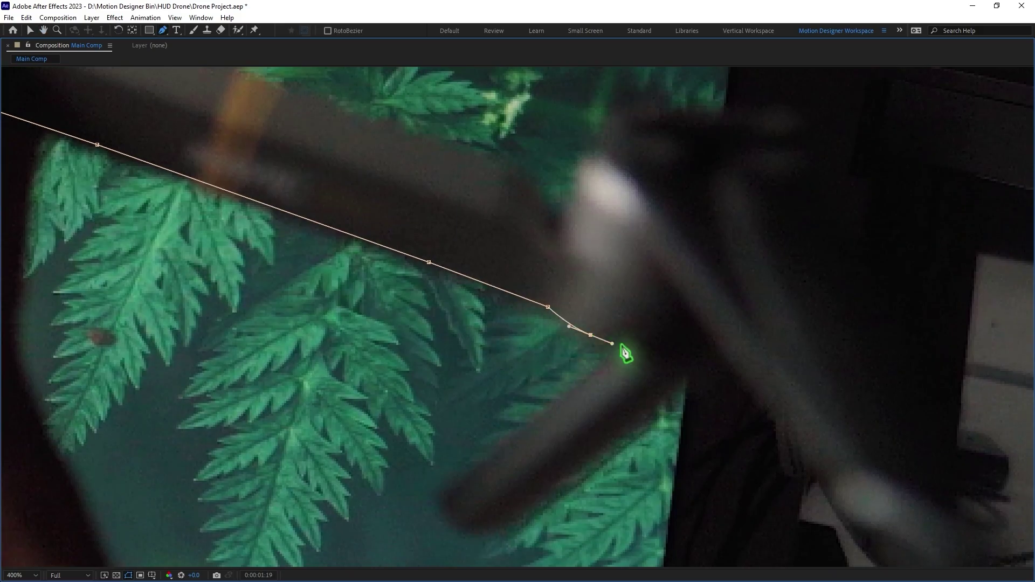
pyautogui.click(685, 369)
pyautogui.click(696, 319)
pyautogui.click(774, 416)
pyautogui.click(837, 504)
pyautogui.click(635, 533)
pyautogui.click(539, 351)
pyautogui.click(490, 305)
pyautogui.click(522, 280)
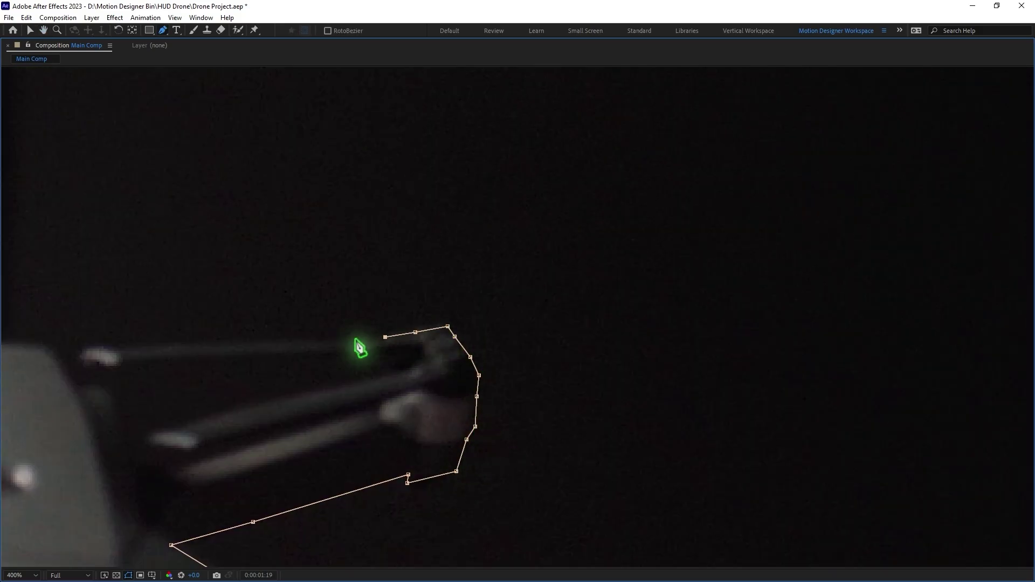
pyautogui.click(96, 346)
pyautogui.click(79, 359)
pyautogui.click(102, 364)
pyautogui.click(126, 365)
pyautogui.click(406, 354)
pyautogui.click(152, 435)
pyautogui.click(150, 442)
pyautogui.click(195, 448)
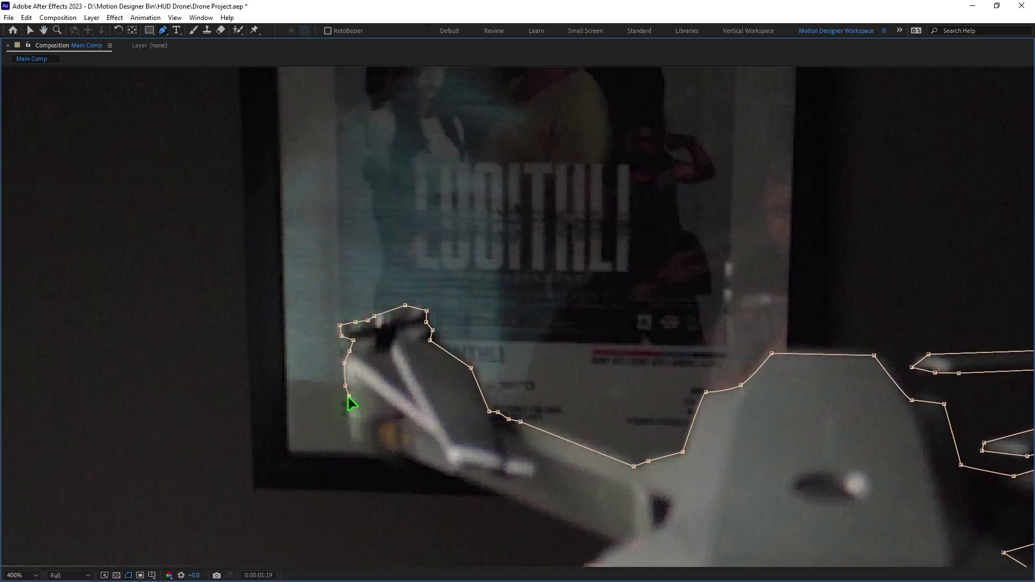
pyautogui.click(353, 437)
pyautogui.click(370, 448)
pyautogui.click(458, 473)
pyautogui.click(307, 360)
pyautogui.click(236, 380)
pyautogui.click(210, 270)
pyautogui.click(41, 295)
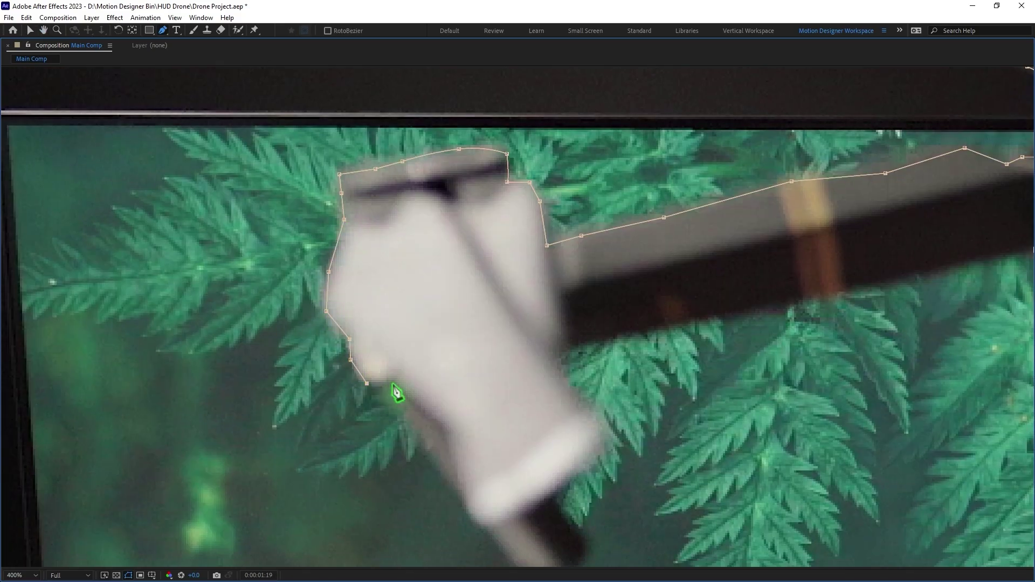
pyautogui.click(393, 363)
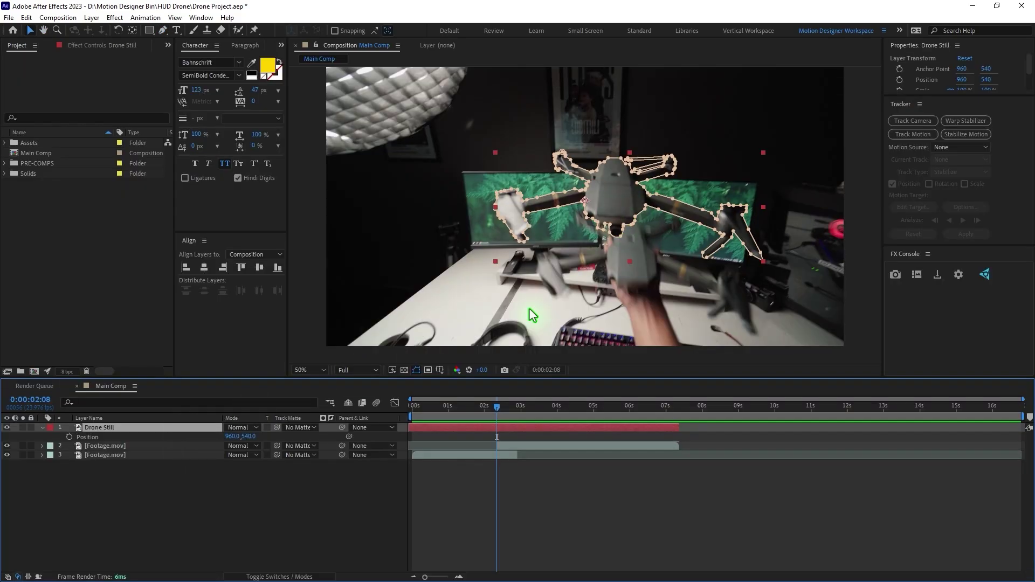
# At 0:00:02:08, move Drone Still to 1016, 758 over the drone in the footage and set a Position keyframe
pyautogui.moveTo(624, 212); pyautogui.dragTo(637, 265)
pyautogui.press('=')
pyautogui.click(69, 437)
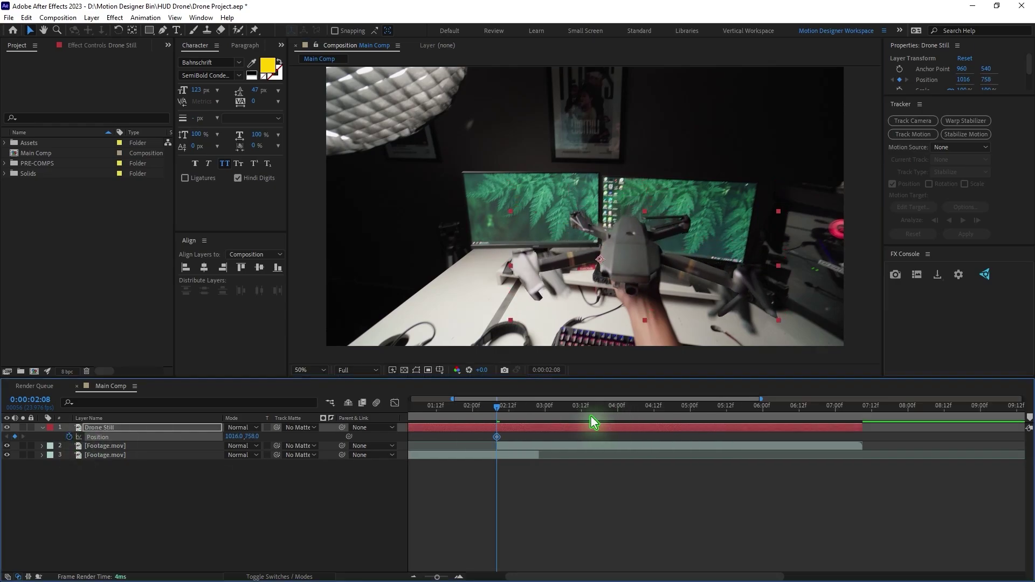
# At 0:00:01:21, keyframe Drone Still's Y position at -1949, above the frame, and preview the drop
pyautogui.moveTo(496, 413); pyautogui.dragTo(547, 413)
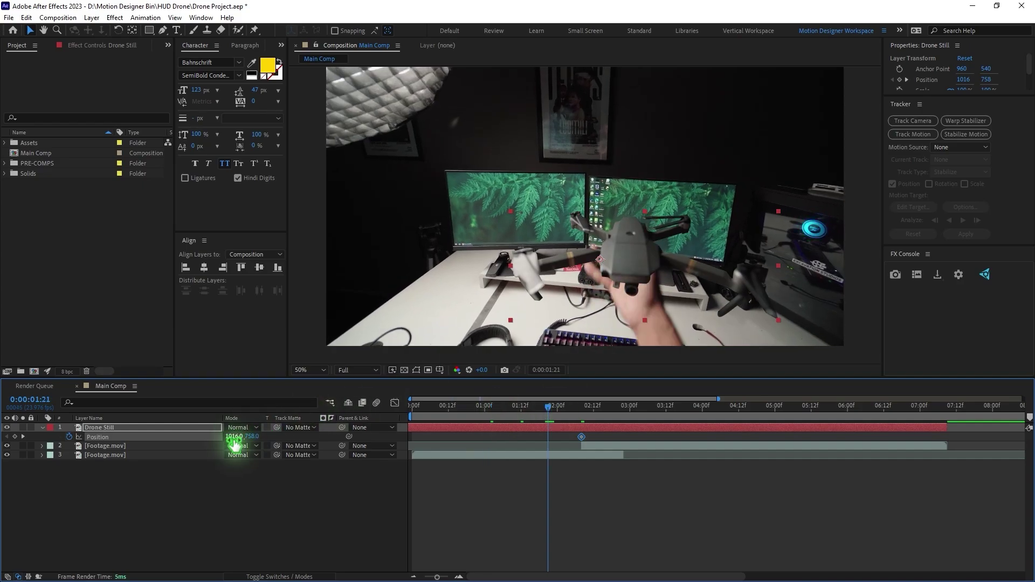
pyautogui.moveTo(252, 436); pyautogui.dragTo(2, 437)
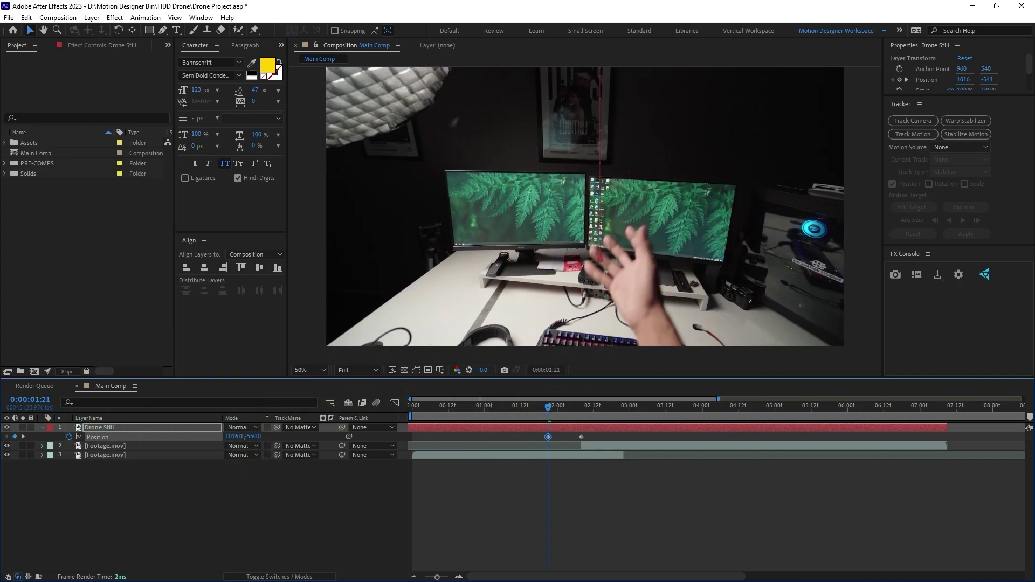
pyautogui.scroll(-2, 740, 209)
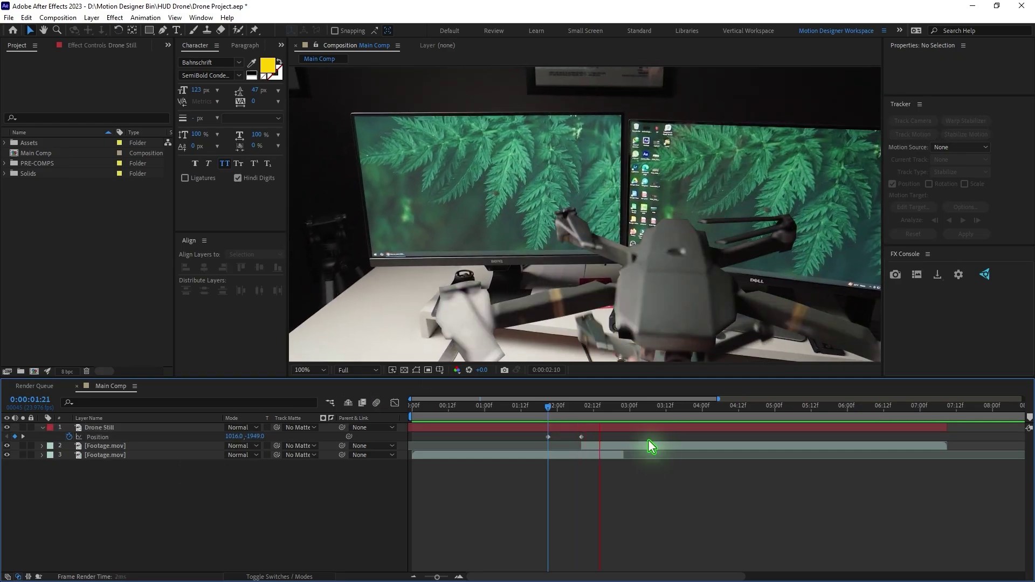
pyautogui.press('space')
pyautogui.scroll(-1, 568, 240)
# Trim the end of the Drone Still layer to its last Position keyframe at 0:00:02:08
pyautogui.moveTo(554, 409); pyautogui.dragTo(580, 411)
pyautogui.click(597, 429)
pyautogui.hotkey('alt', ']')
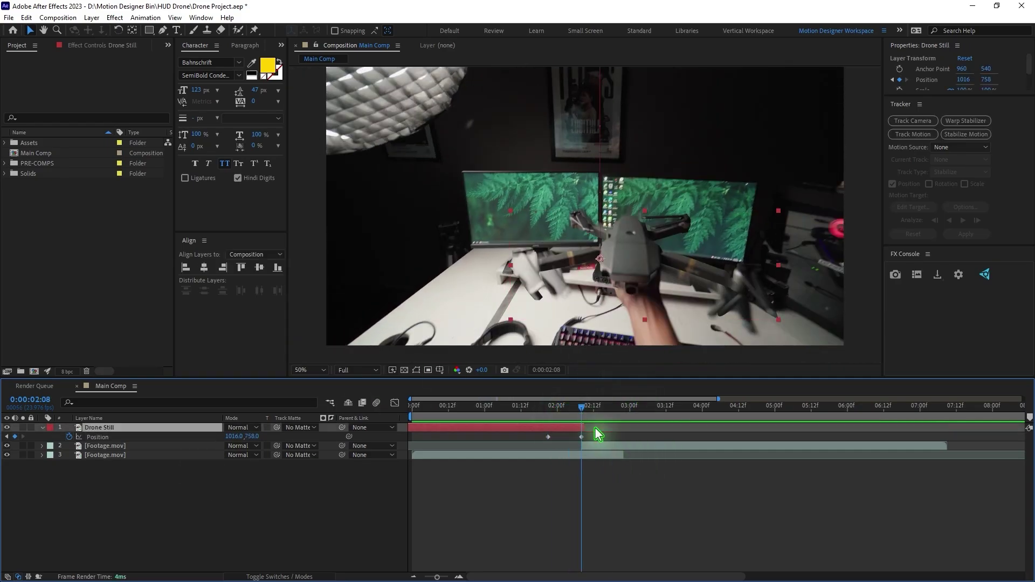
# Enable motion blur for the Drone Still layer and for the composition, and preview the drone falling into the hand
pyautogui.scroll(2, 596, 432)
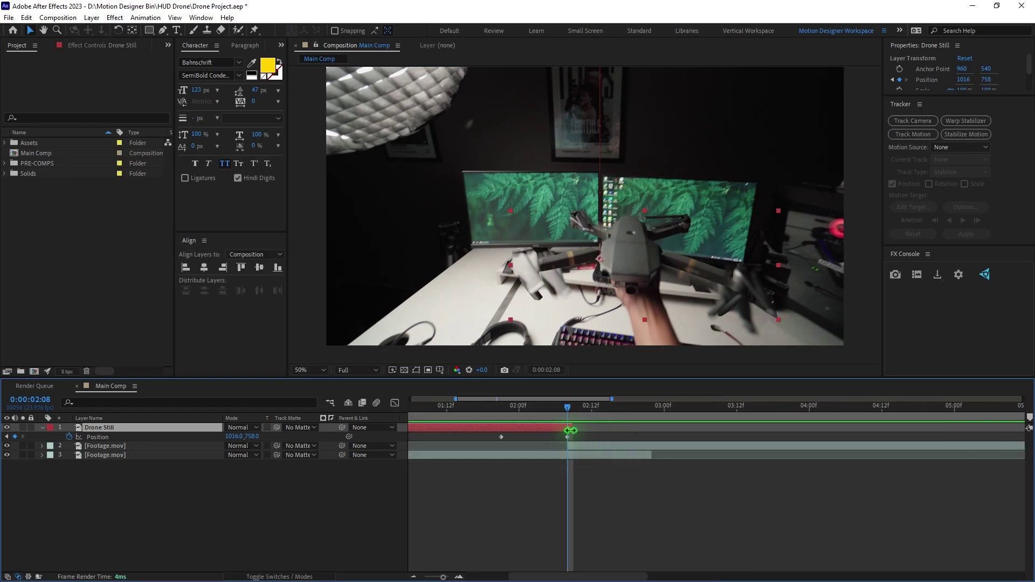
pyautogui.moveTo(489, 409); pyautogui.dragTo(562, 430)
pyautogui.hotkey('alt', 'shift', 'p')
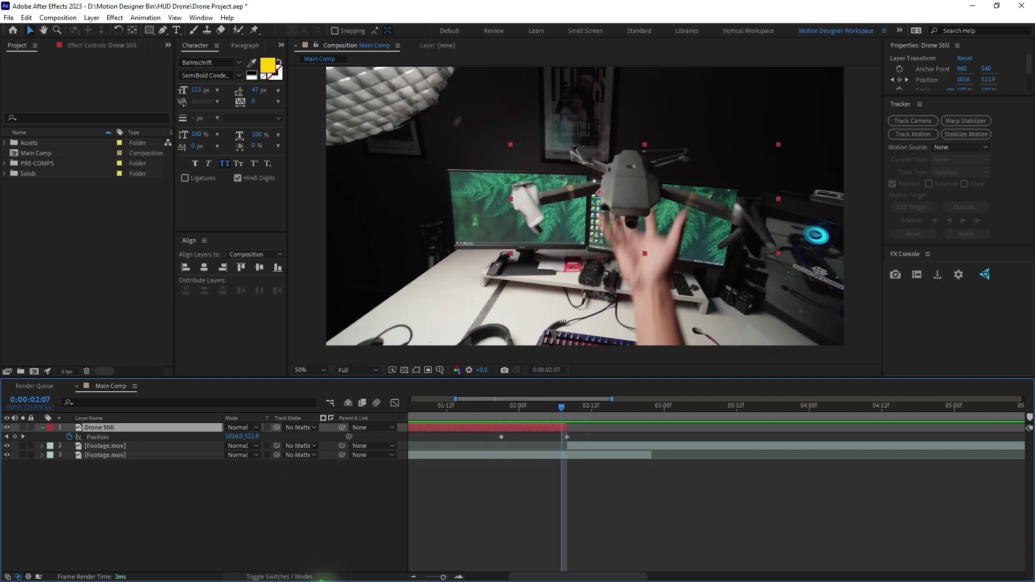
pyautogui.click(281, 577)
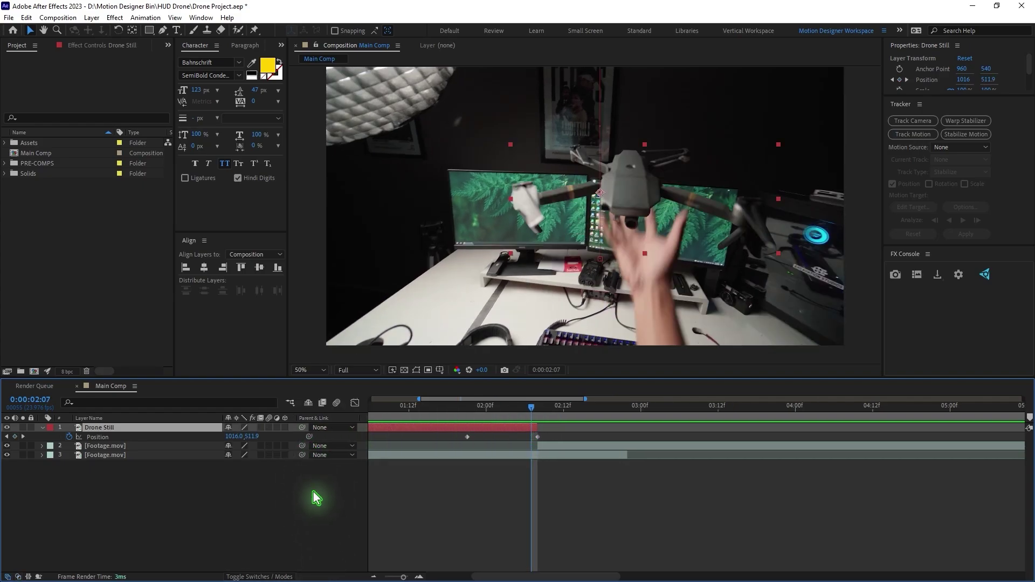
pyautogui.click(268, 427)
pyautogui.click(336, 403)
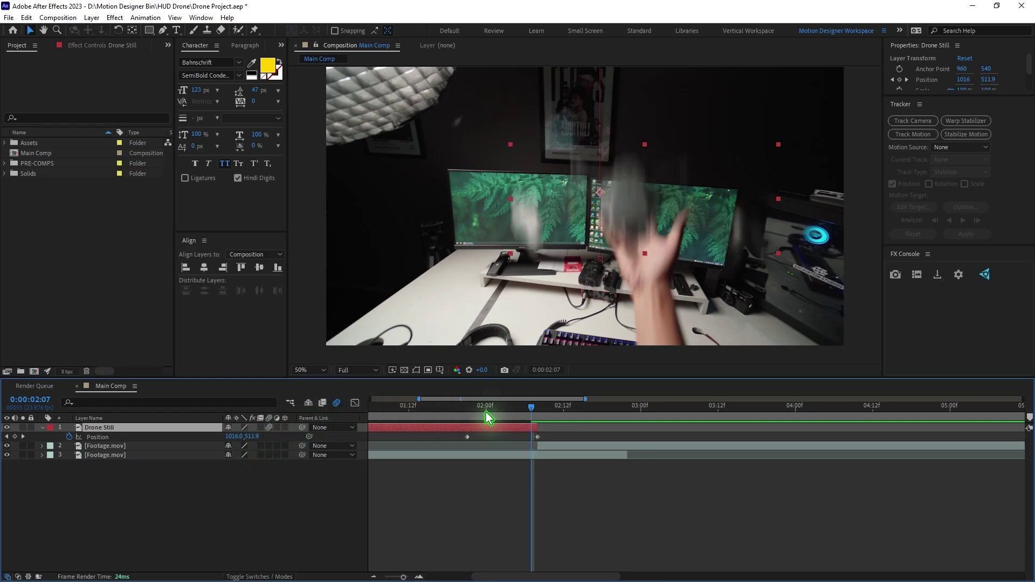
pyautogui.click(443, 411)
pyautogui.moveTo(446, 415); pyautogui.dragTo(511, 428)
pyautogui.press('space')
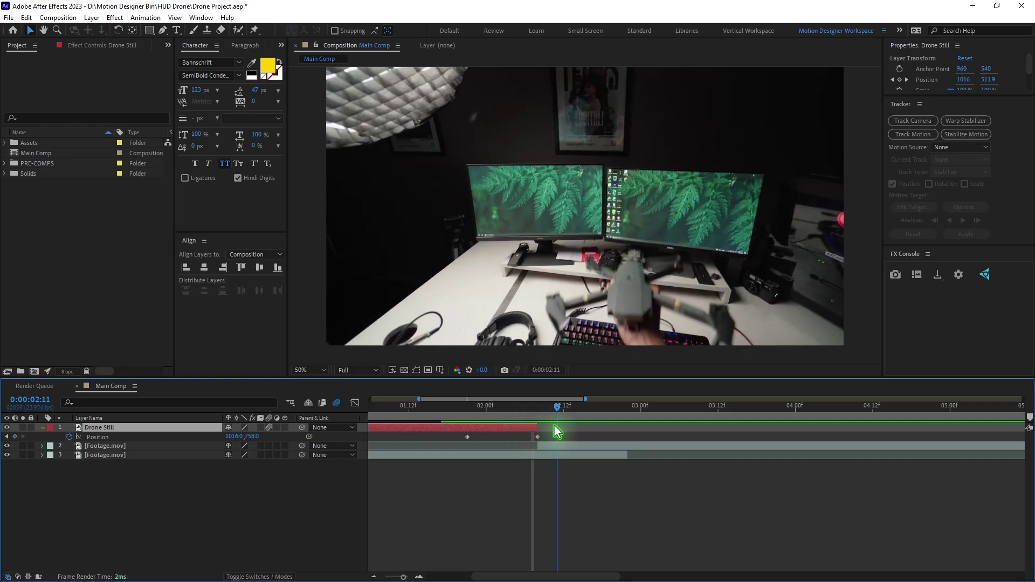
pyautogui.press('space')
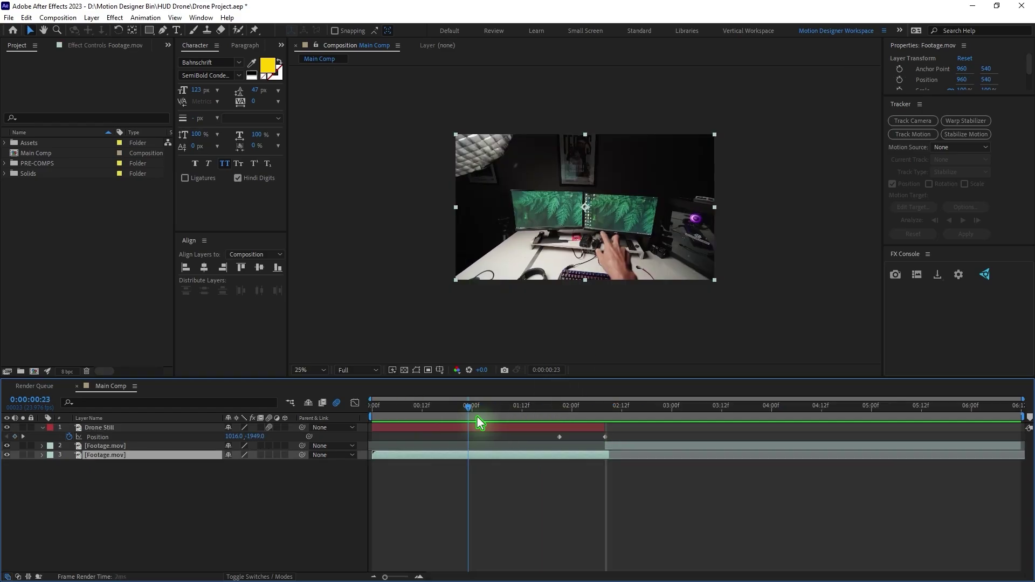
# Rename the bottom footage layer Hand and the footage layer above it Final
pyautogui.moveTo(478, 418); pyautogui.dragTo(568, 416)
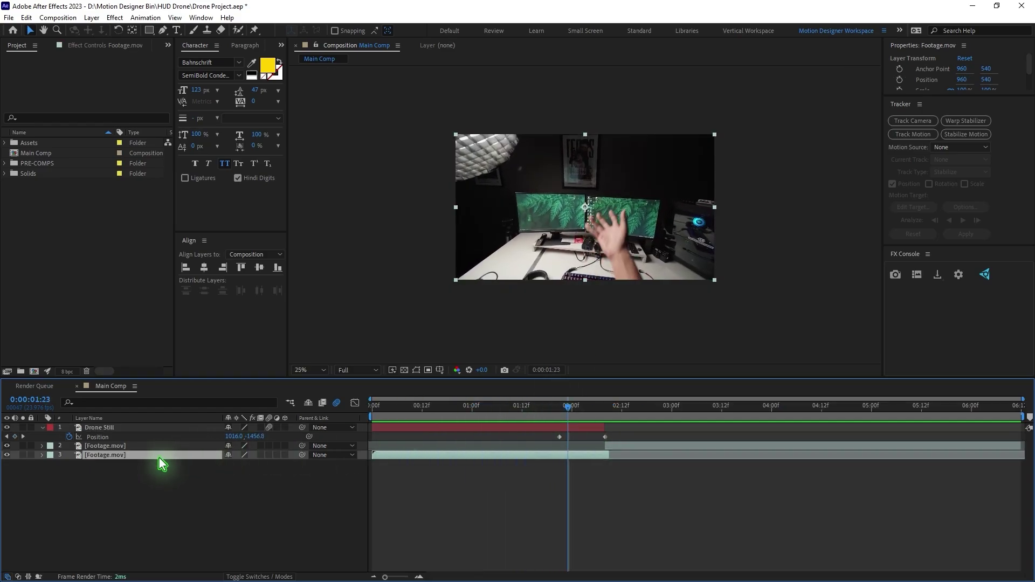
pyautogui.press('Return')
pyautogui.write('Hand')
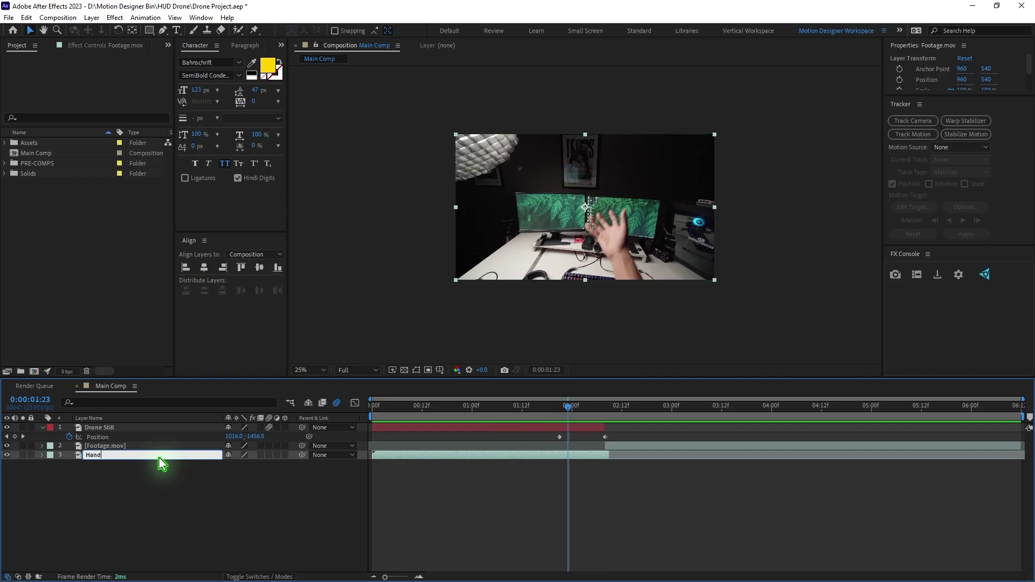
pyautogui.press('Return')
pyautogui.click(143, 445)
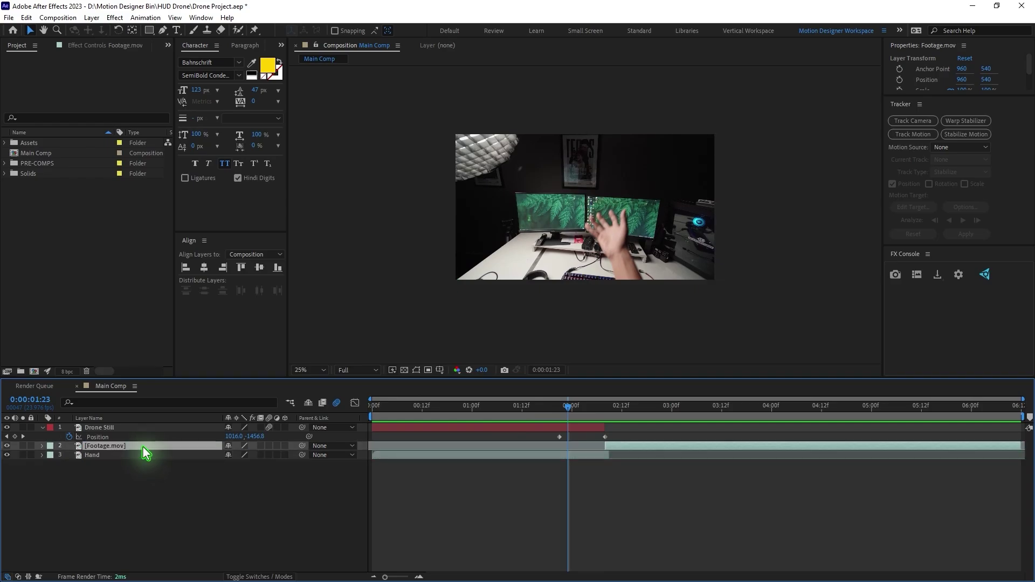
pyautogui.press('Return')
pyautogui.write('Final')
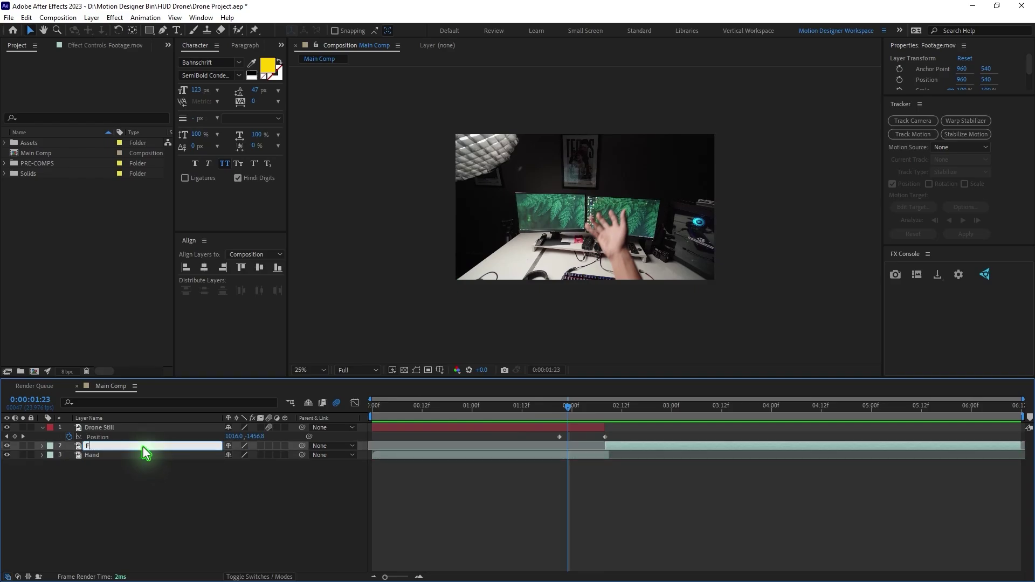
pyautogui.press('Return')
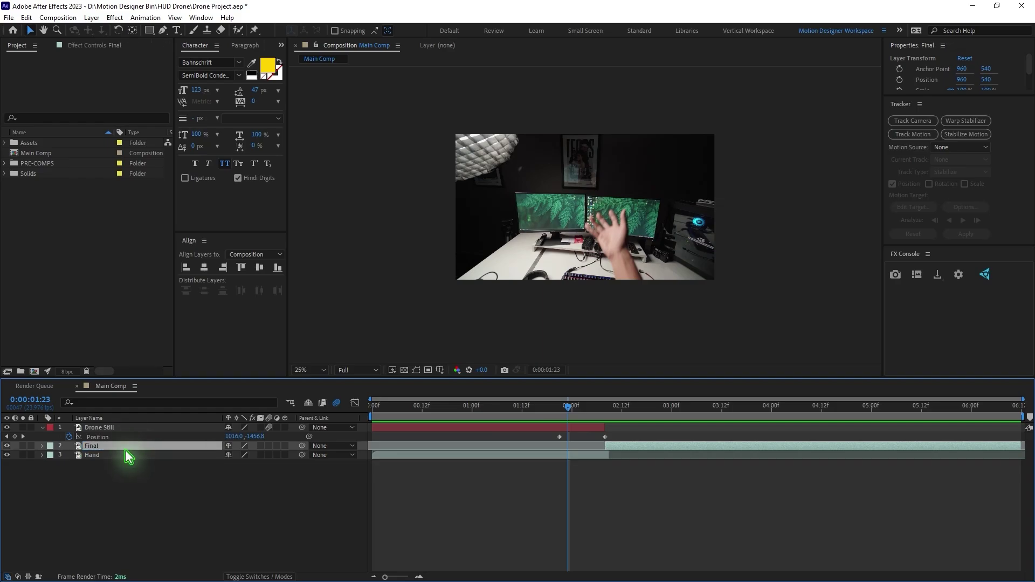
# Duplicate the Hand layer, place the copy above Drone Still, and rename it Hand Roto
pyautogui.click(126, 455)
pyautogui.hotkey('ctrl', 'd')
pyautogui.moveTo(125, 454); pyautogui.dragTo(130, 431)
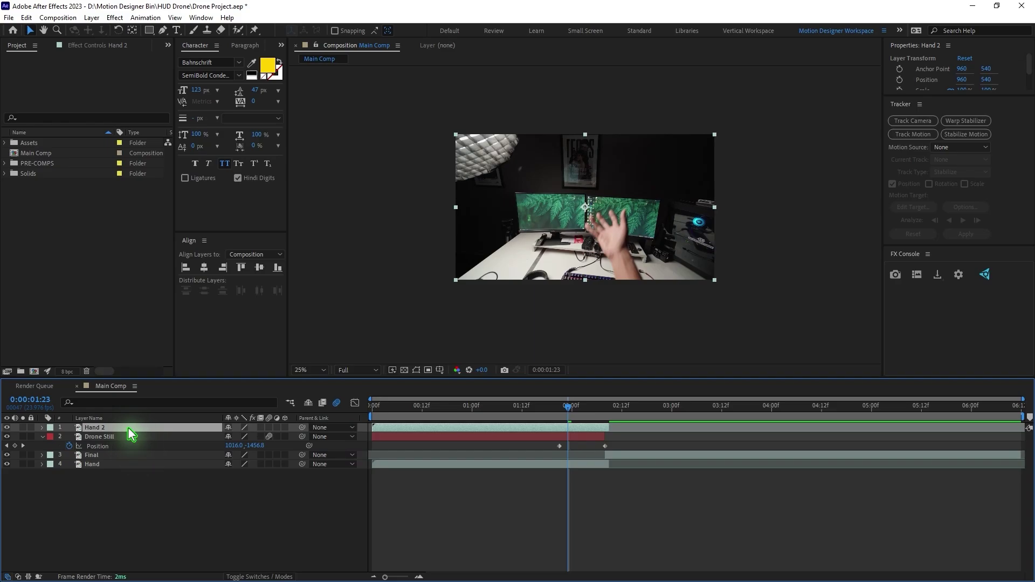
pyautogui.press('Return')
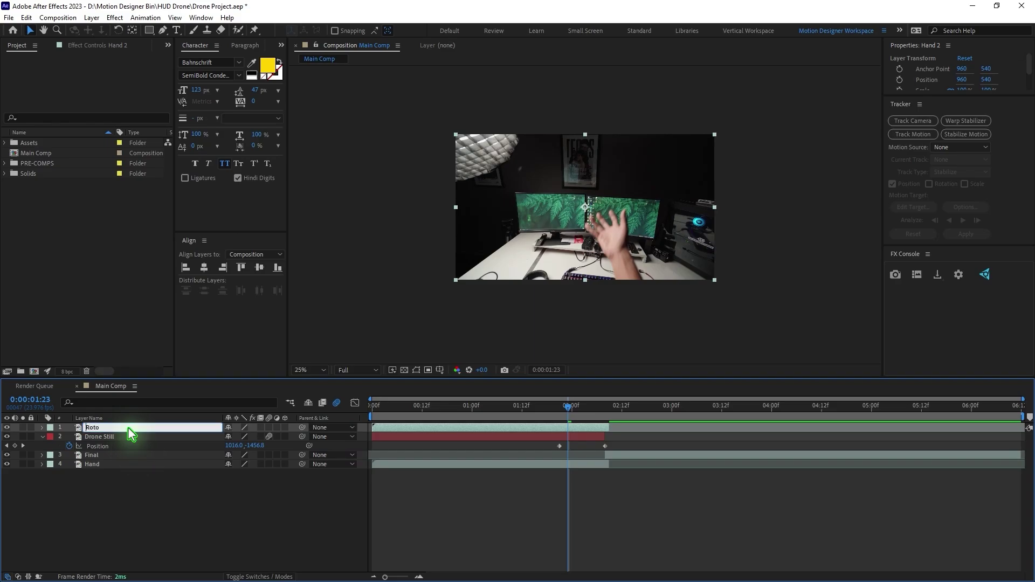
pyautogui.press('Return')
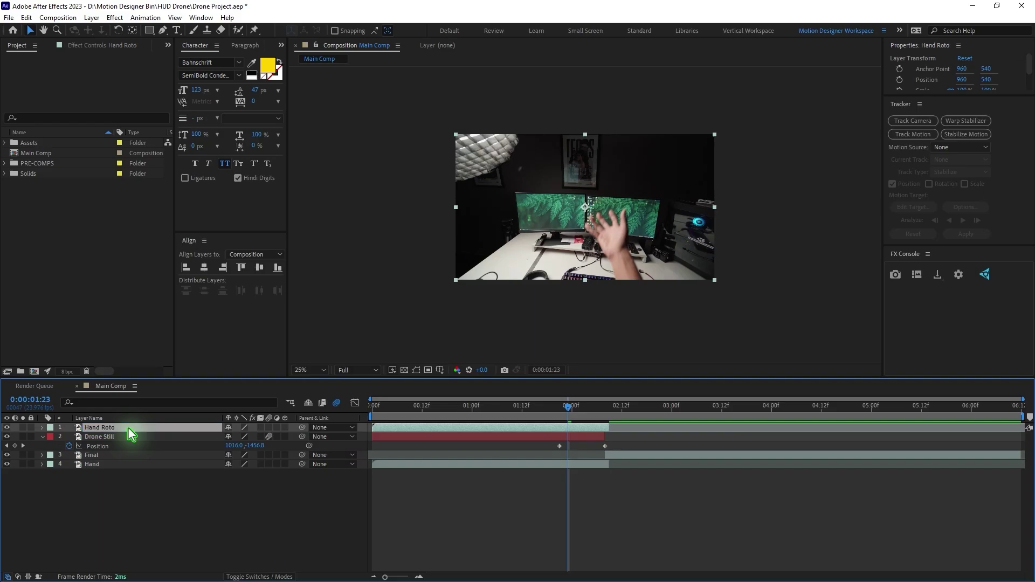
# Starting from the first frame of Hand Roto, isolate the hand and forearm with the Roto Brush, including the fingers
pyautogui.press('Home')
pyautogui.click(238, 30)
pyautogui.doubleClick(533, 428)
pyautogui.scroll(2, 558, 238)
pyautogui.moveTo(560, 299); pyautogui.dragTo(585, 165)
pyautogui.moveTo(501, 153)
pyautogui.mouseDown()
pyautogui.moveTo(543, 119)
pyautogui.moveTo(570, 127)
pyautogui.mouseUp()
pyautogui.moveTo(500, 231); pyautogui.dragTo(541, 319)
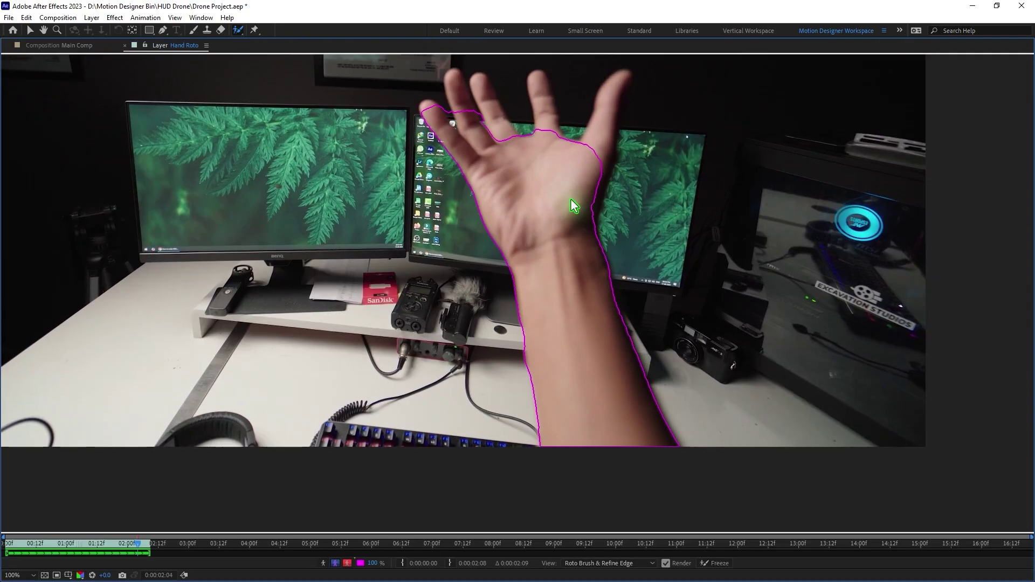
# Set the Roto Brush matte's Feather to 8 with Use Motion Blur on, then freeze the propagation and return to Main Comp
pyautogui.press('`')
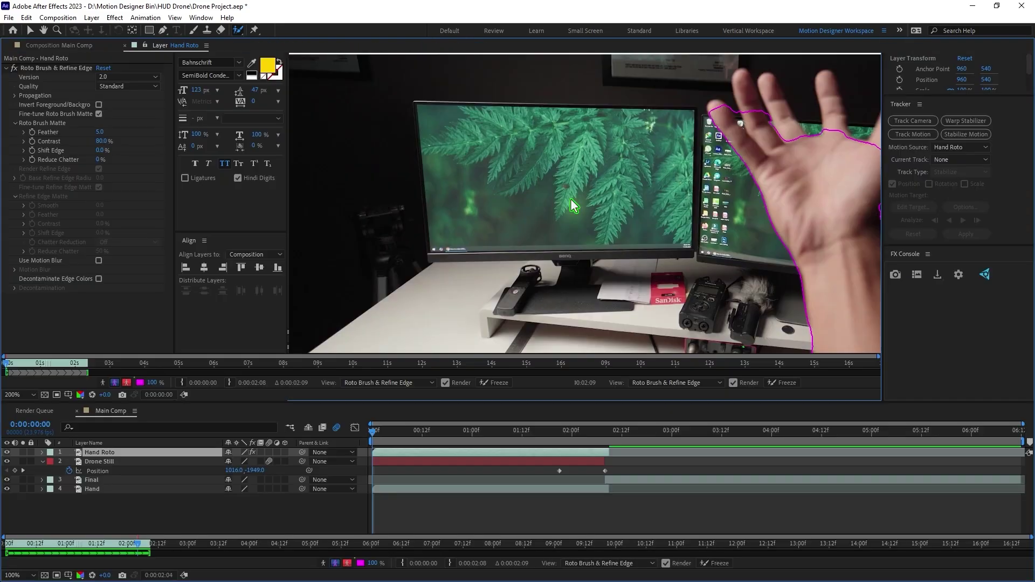
pyautogui.click(99, 261)
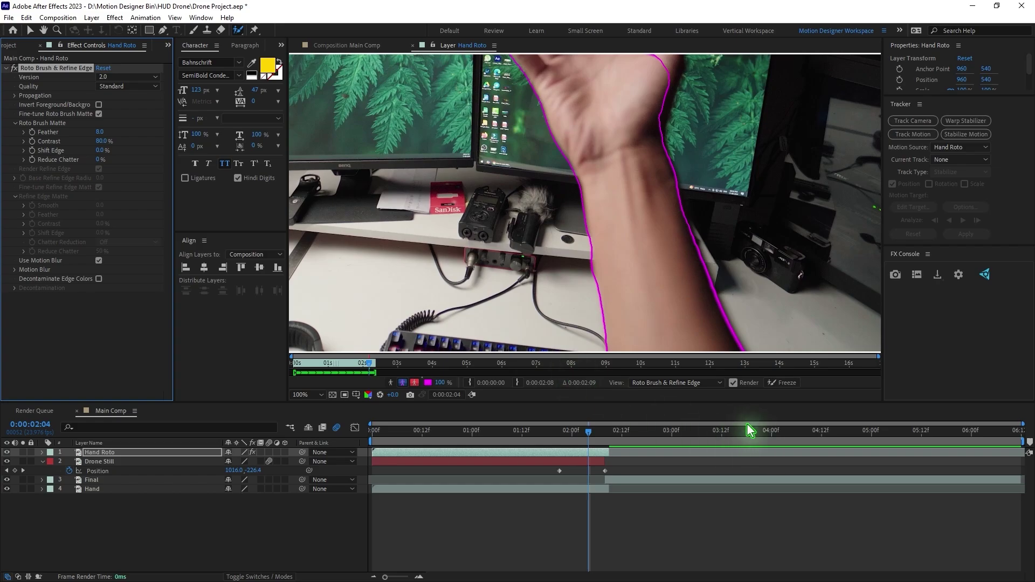
pyautogui.click(781, 383)
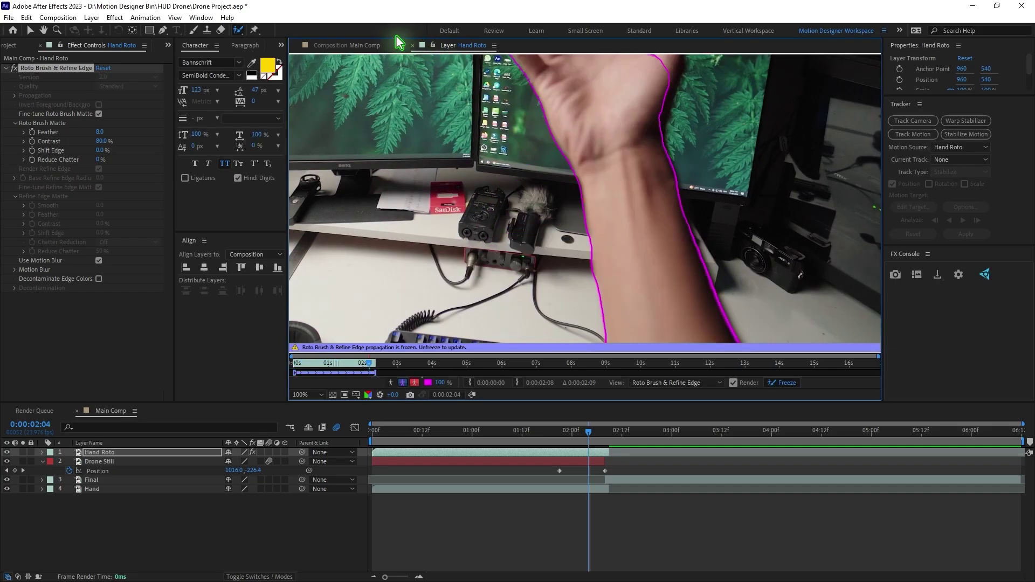
pyautogui.click(412, 45)
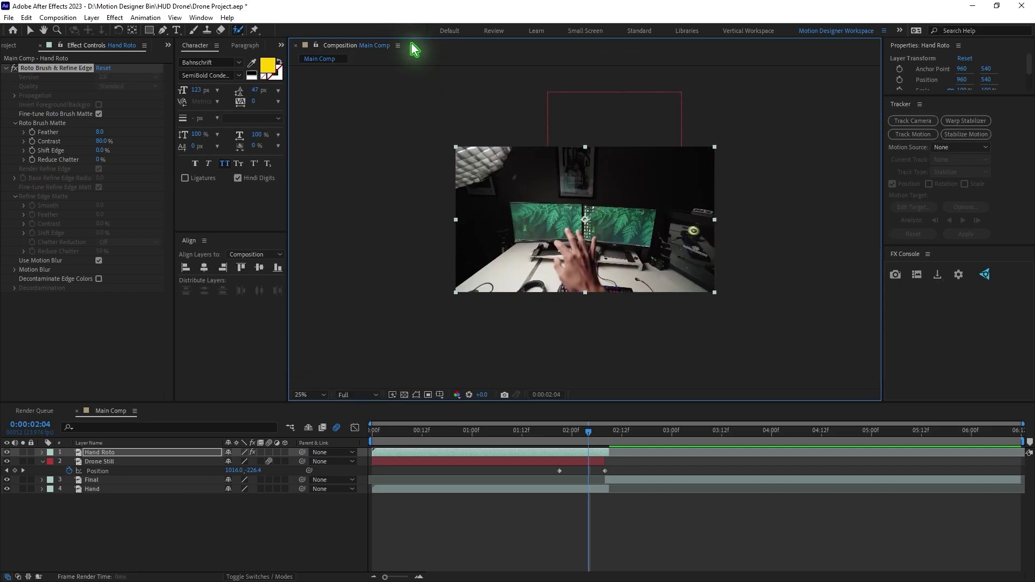
# Run the 3D Camera Tracker on the bottom Hand layer
pyautogui.click(30, 31)
pyautogui.click(189, 488)
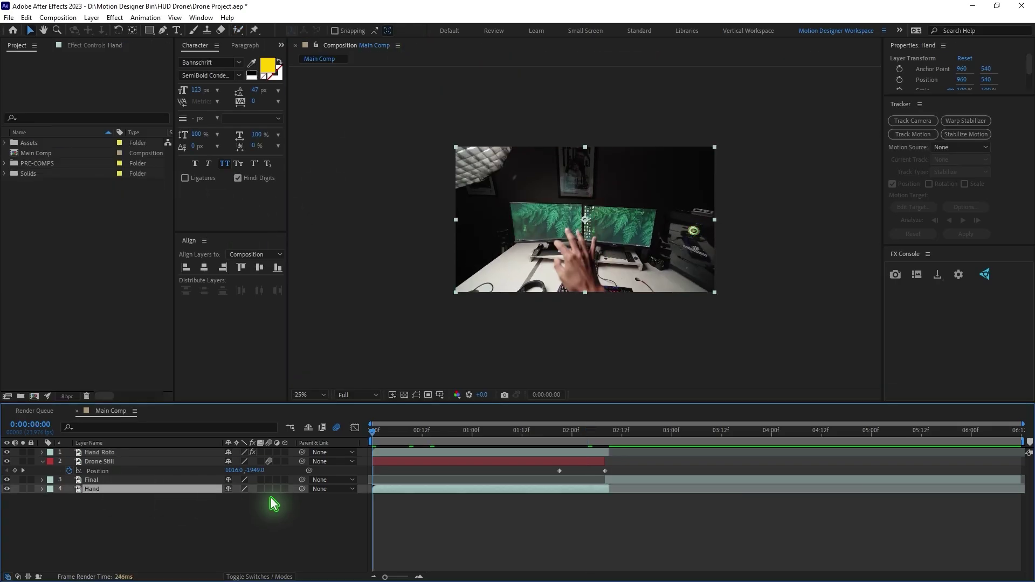
pyautogui.click(916, 121)
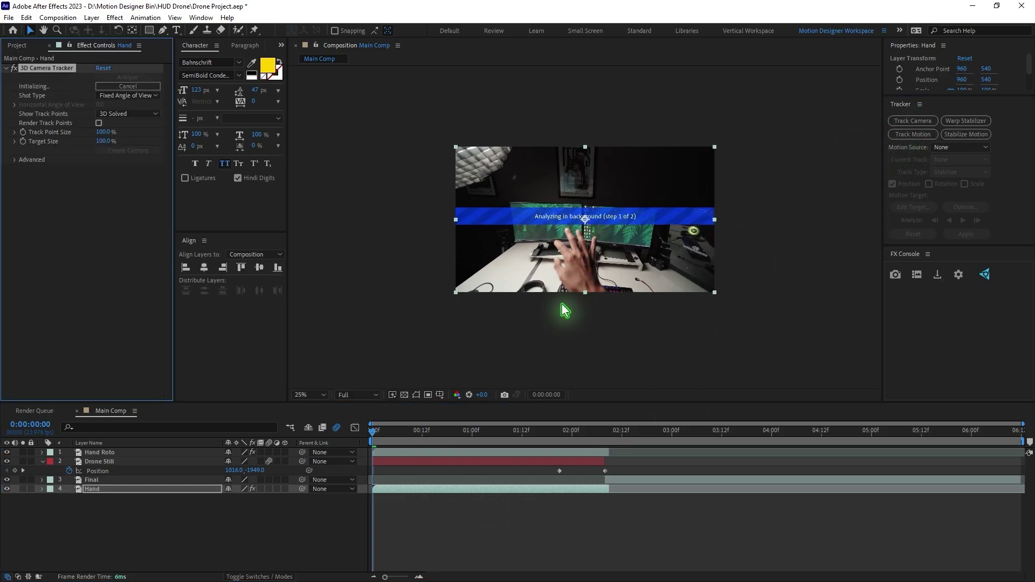
pyautogui.press('.')
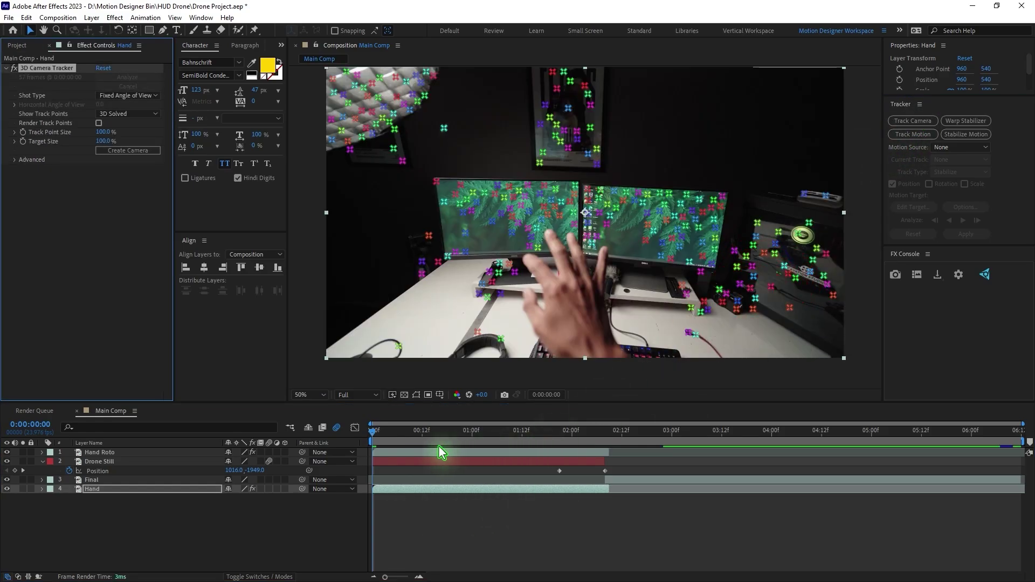
# At 0:00:01:00, create a solid and camera from track points on the right-hand monitor, and hide the solid
pyautogui.click(372, 431)
pyautogui.press('space')
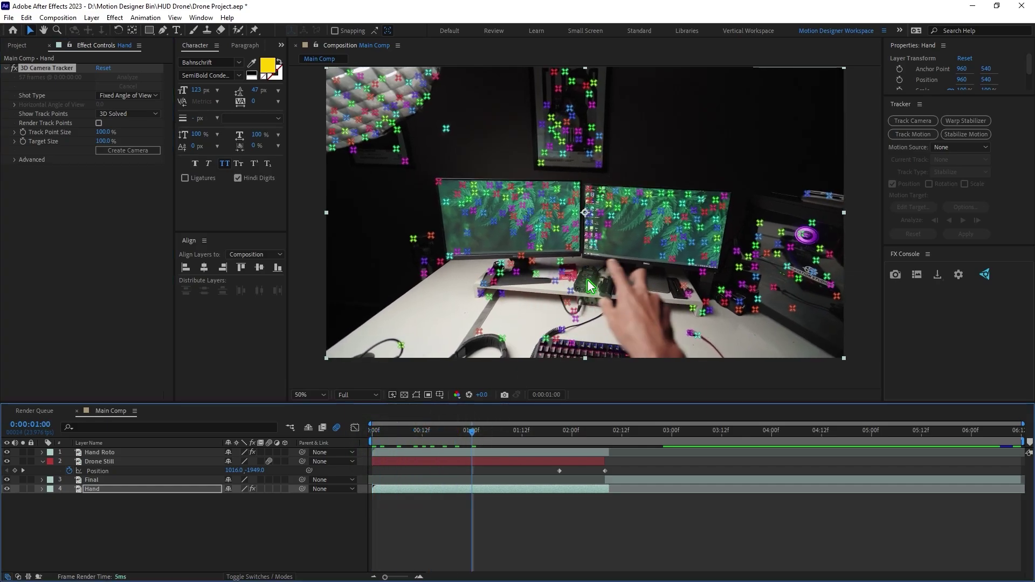
pyautogui.rightClick(624, 221)
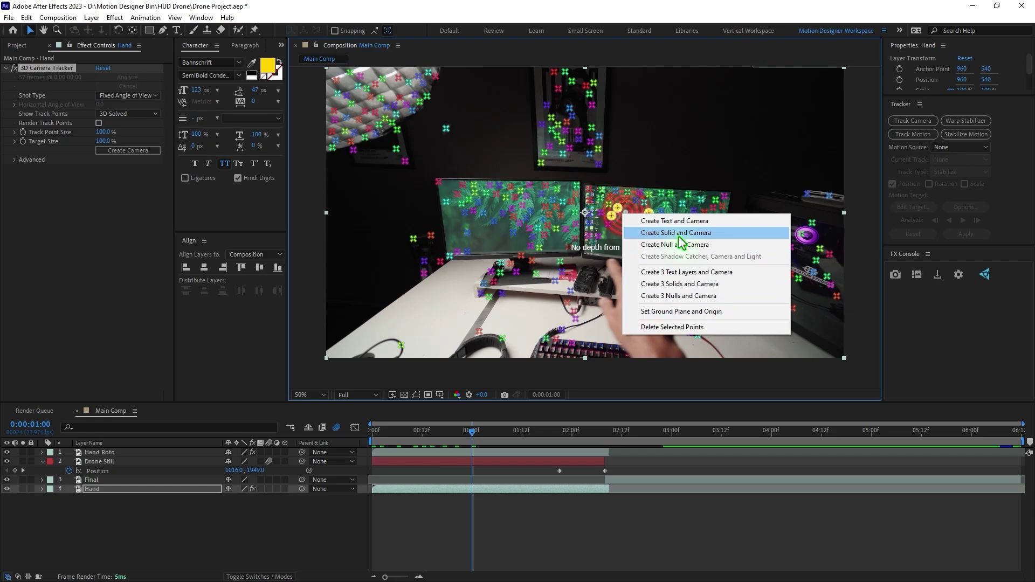
pyautogui.click(679, 234)
pyautogui.click(6, 452)
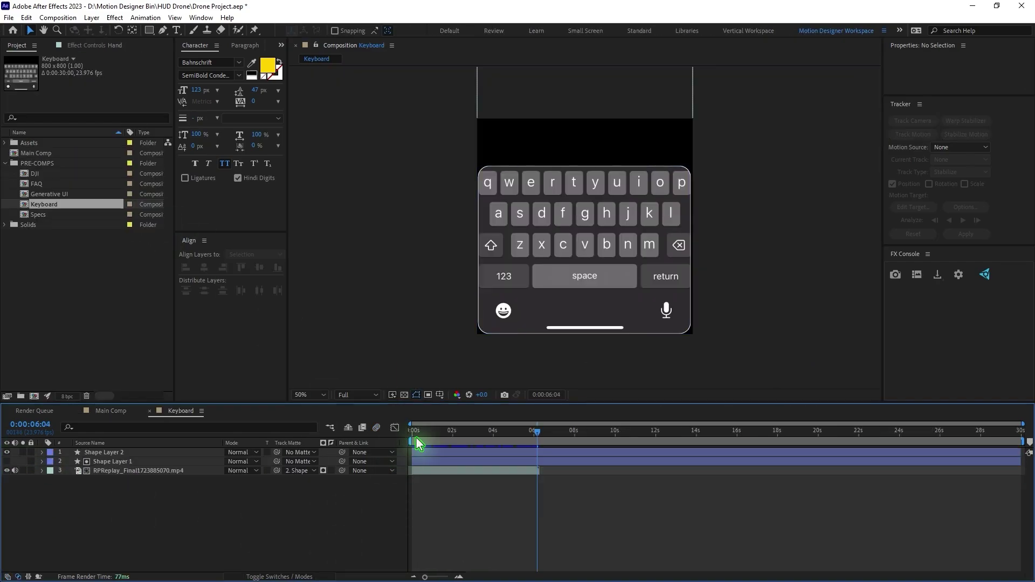
# Check the Keyboard pre-comp, add it to Main Comp directly below Hand Roto, and make it a 3D layer
pyautogui.click(421, 435)
pyautogui.moveTo(421, 435); pyautogui.dragTo(341, 459)
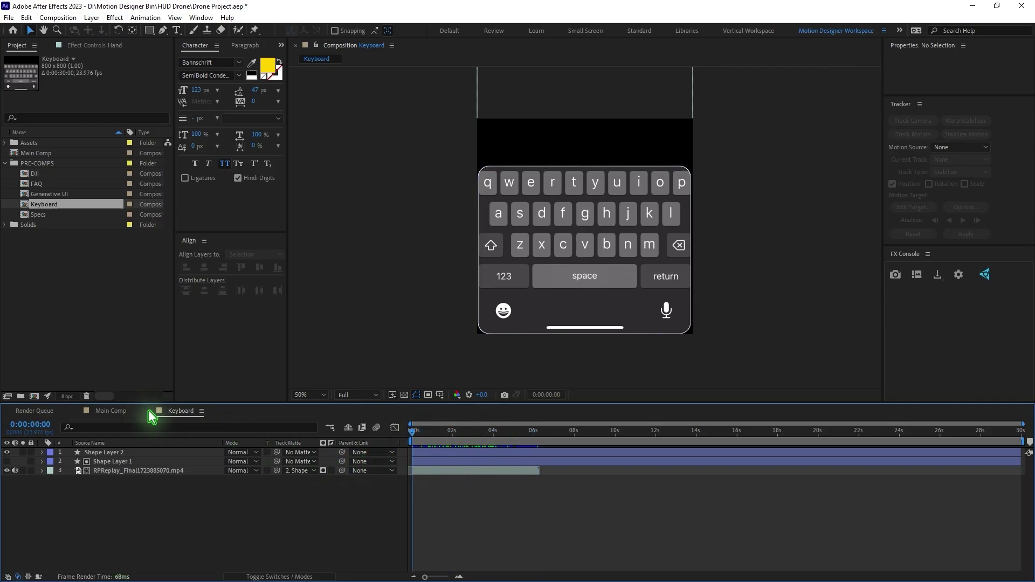
pyautogui.click(118, 413)
pyautogui.moveTo(34, 204); pyautogui.dragTo(162, 477)
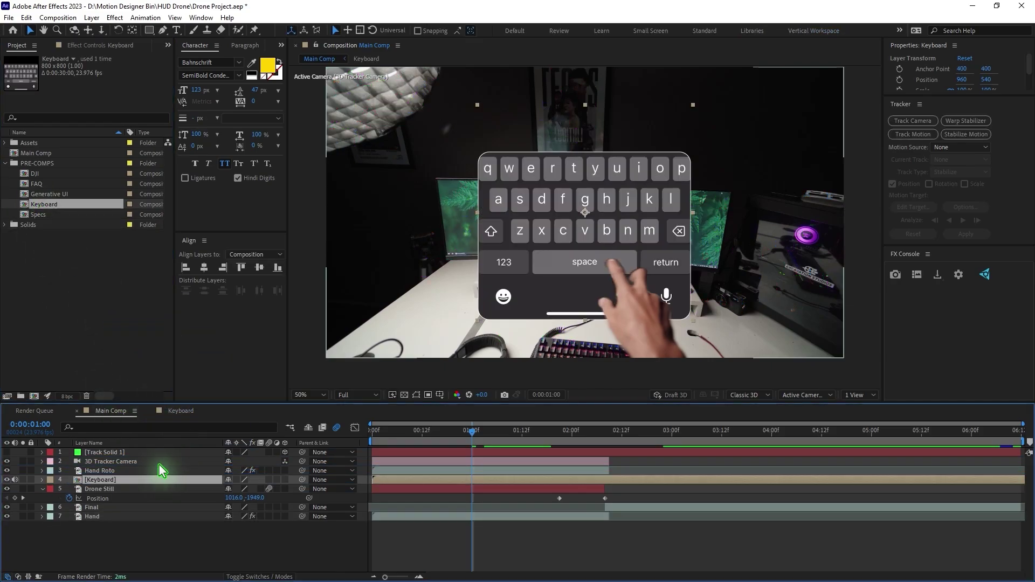
pyautogui.click(284, 480)
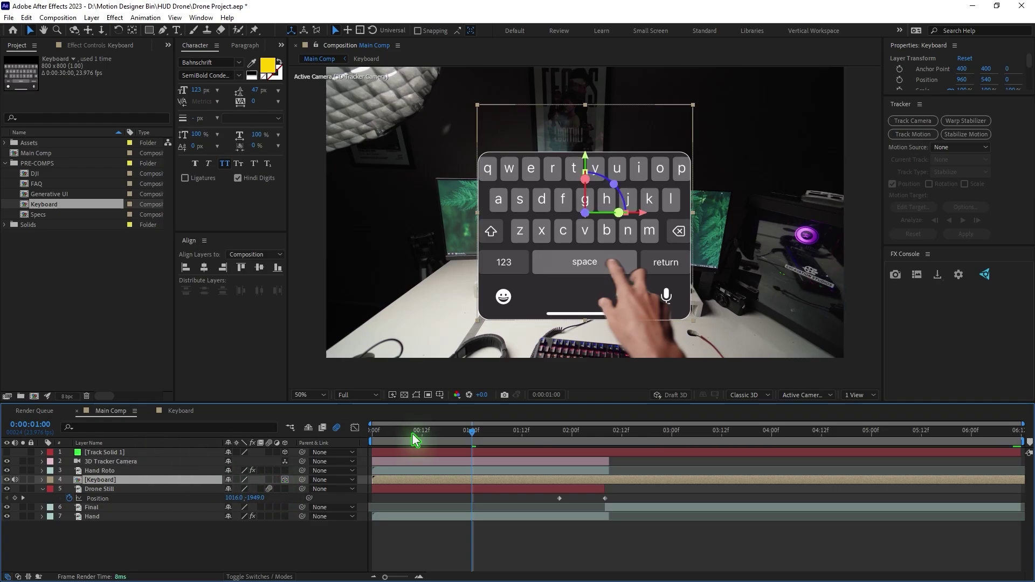
# Scale the Keyboard layer to 50% and position it under the hand at about 911, 714, 1.2
pyautogui.click(384, 431)
pyautogui.press('s')
pyautogui.moveTo(224, 488); pyautogui.dragTo(207, 488)
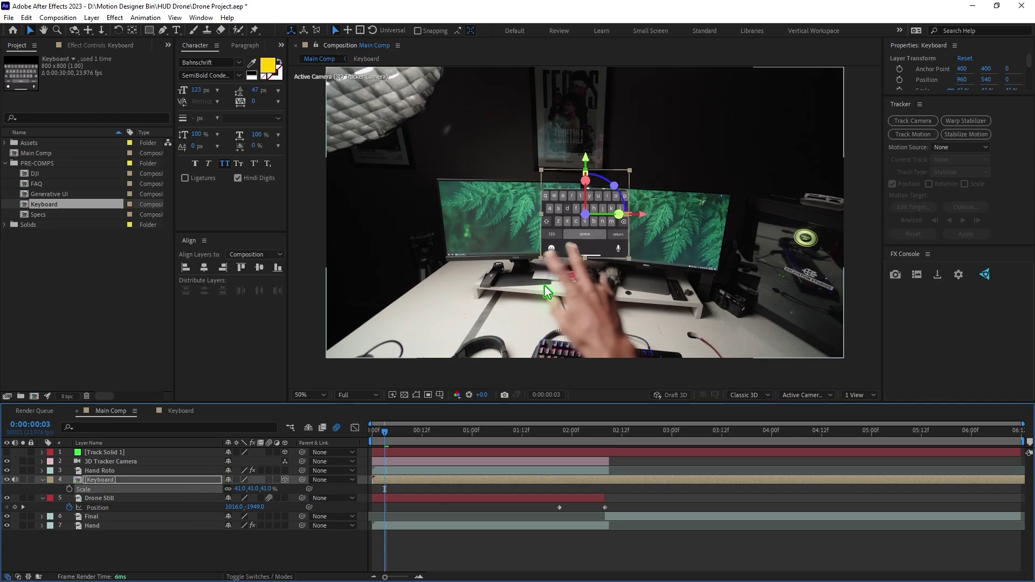
pyautogui.moveTo(598, 250); pyautogui.dragTo(582, 295)
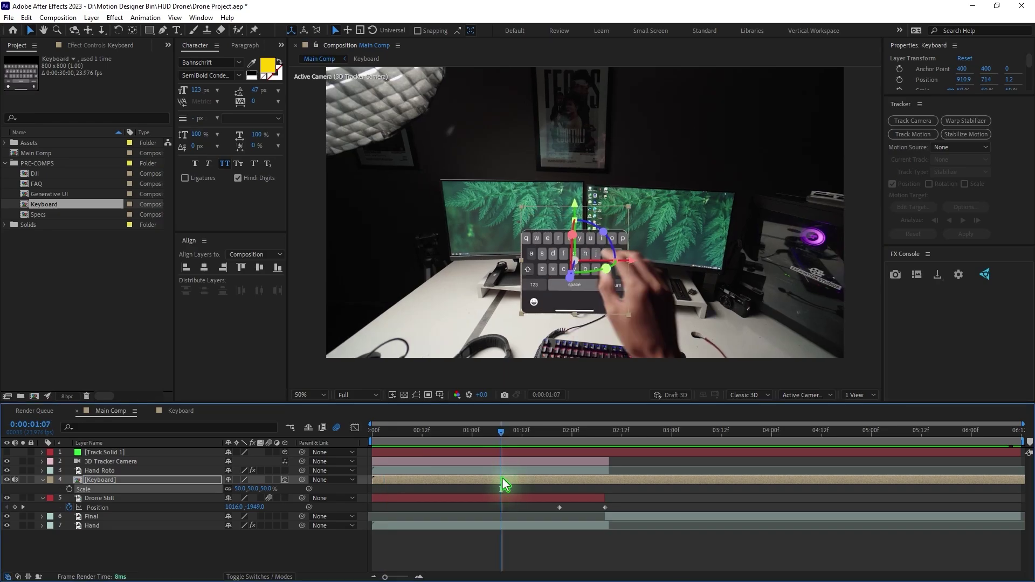
# Keyframe the Keyboard's Scale at 50% at 0:00:01:07 and at 0% ten frames on, at 0:00:01:17
pyautogui.click(69, 489)
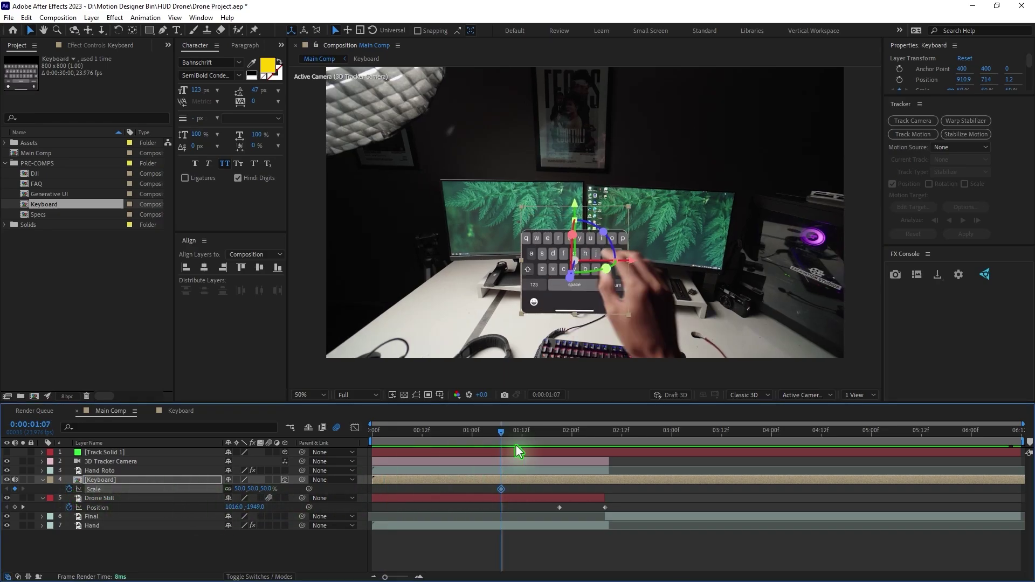
pyautogui.hotkey('shift', 'pagedown')
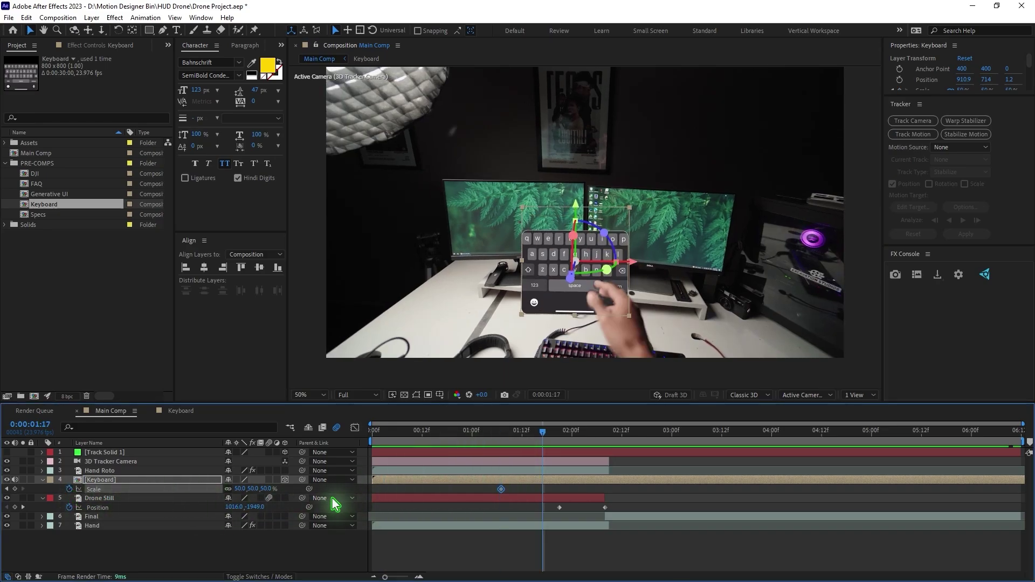
pyautogui.click(243, 488)
pyautogui.write('0')
pyautogui.press('Return')
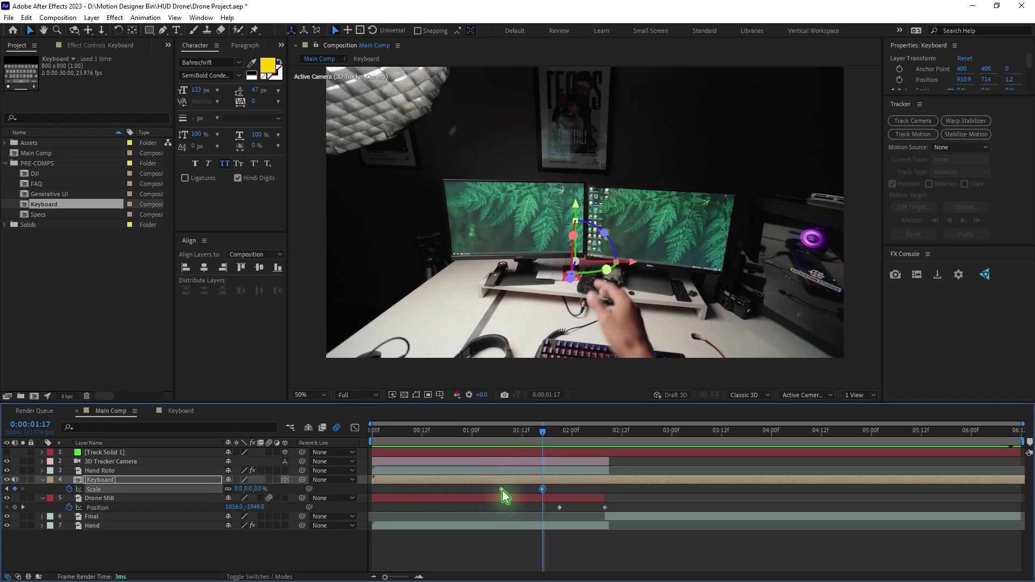
# Apply Easy Ease to the Keyboard's two Scale keyframes and adjust their speed curve in the Graph Editor
pyautogui.keyDown('shift'); pyautogui.click(500, 489); pyautogui.keyUp('shift')
pyautogui.rightClick(501, 489)
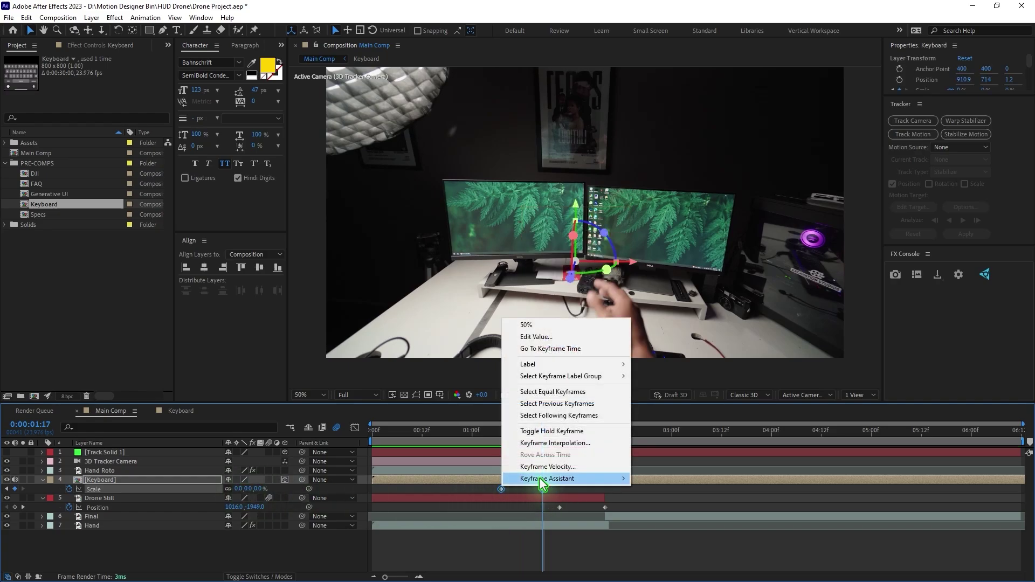
pyautogui.moveTo(572, 478)
pyautogui.click(671, 409)
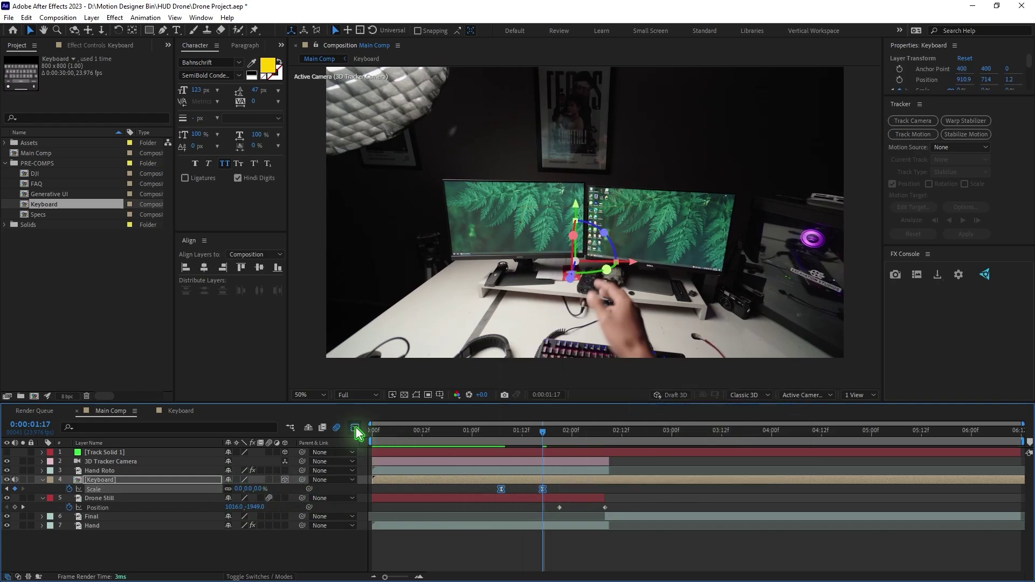
pyautogui.click(355, 428)
pyautogui.moveTo(570, 452); pyautogui.dragTo(518, 460)
pyautogui.click(355, 428)
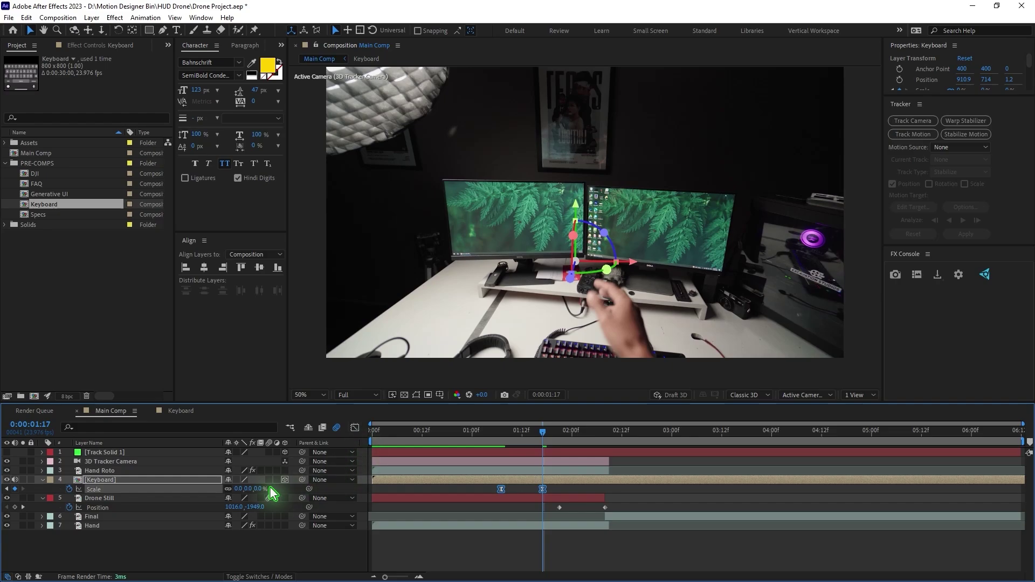
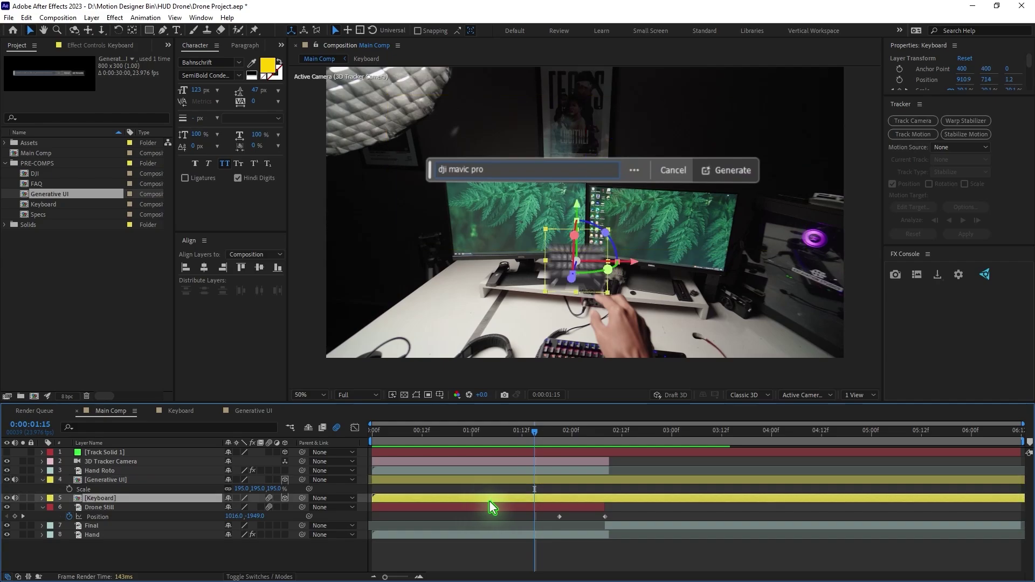
# At the Keyboard's first Scale keyframe, 0:00:01:10, keyframe Generative UI's Scale at 195% and Y Rotation at 0°
pyautogui.press('s')
pyautogui.moveTo(527, 435); pyautogui.dragTo(515, 439)
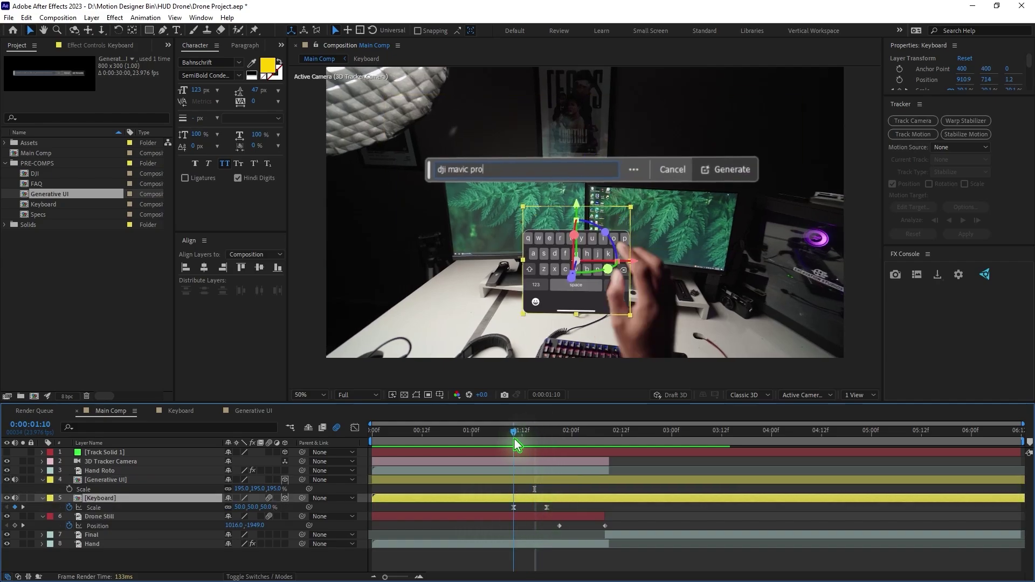
pyautogui.click(495, 481)
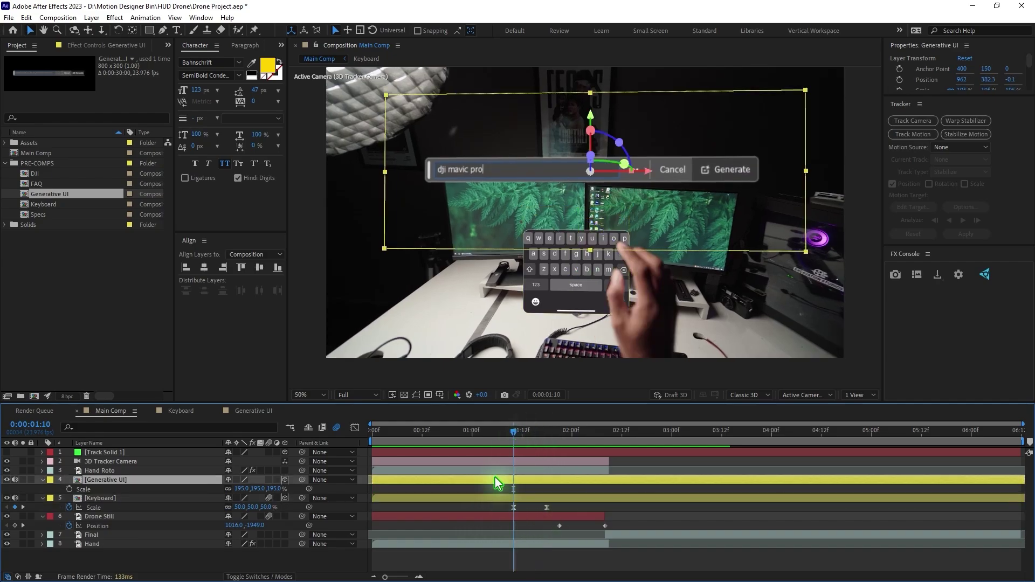
pyautogui.hotkey('shift', 'r')
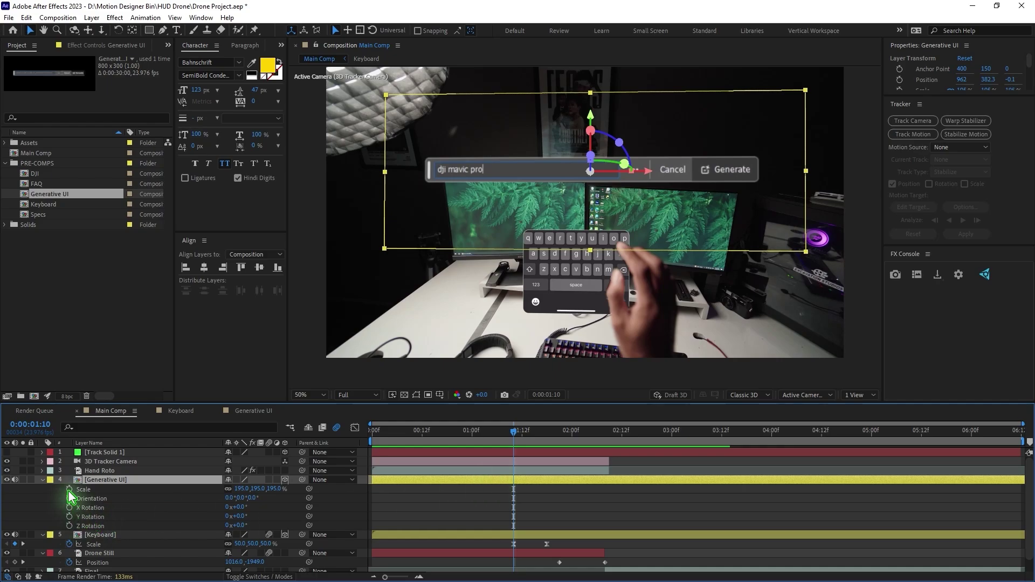
pyautogui.click(69, 516)
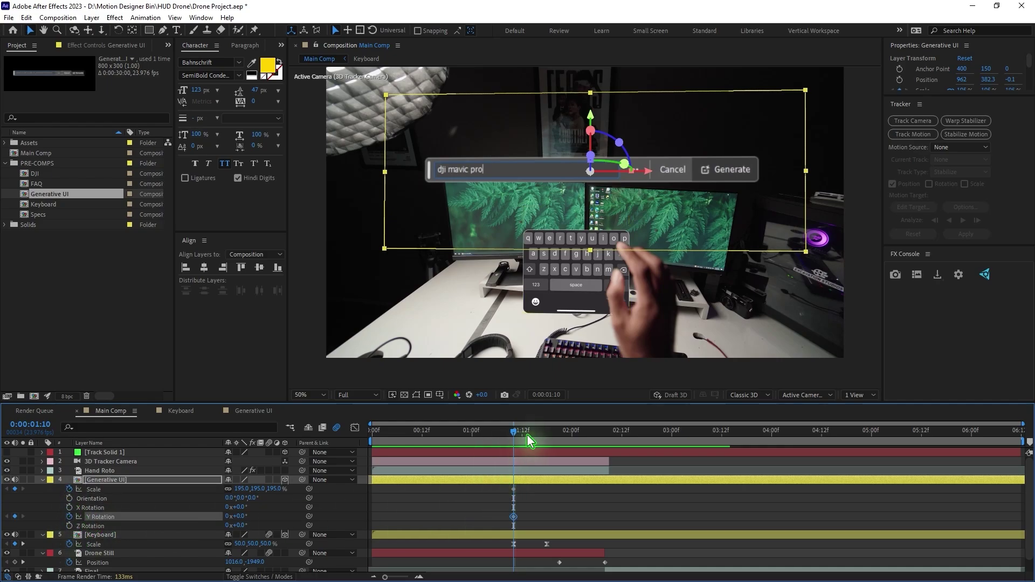
# At 0:00:01:18, keyframe Generative UI's Y Rotation at one full turn and its Scale at 0%
pyautogui.moveTo(531, 445); pyautogui.dragTo(548, 447)
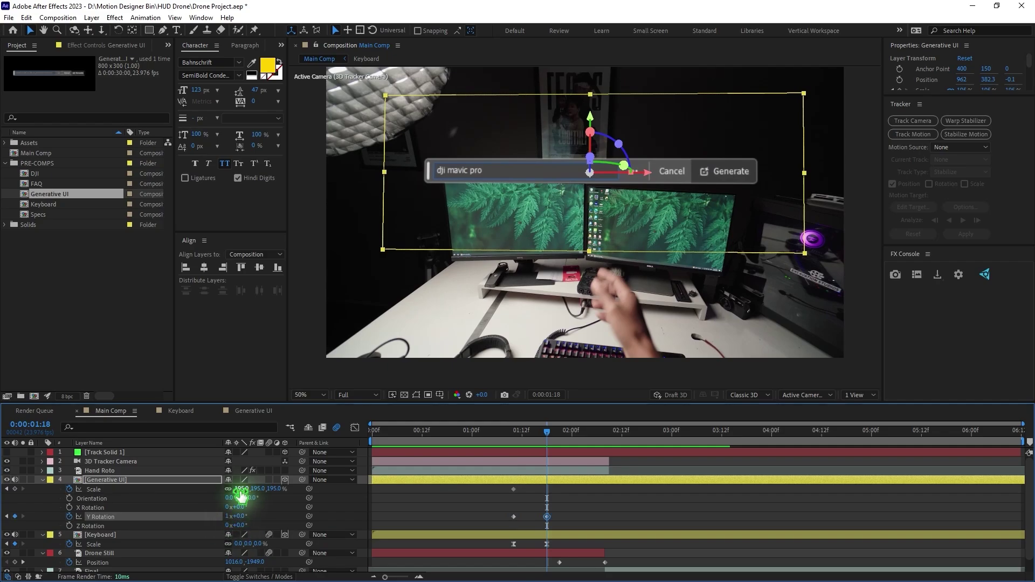
pyautogui.write('0')
pyautogui.press('Return')
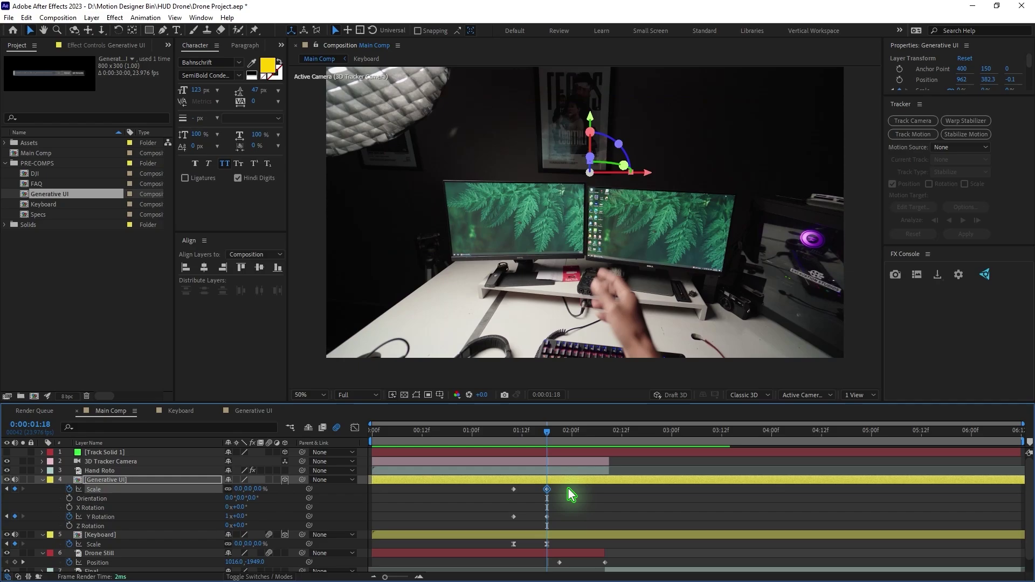
# Apply Easy Ease to Generative UI's Scale and Y Rotation keyframes and adjust their speed curves in the Graph Editor
pyautogui.moveTo(572, 495); pyautogui.dragTo(513, 521)
pyautogui.rightClick(510, 516)
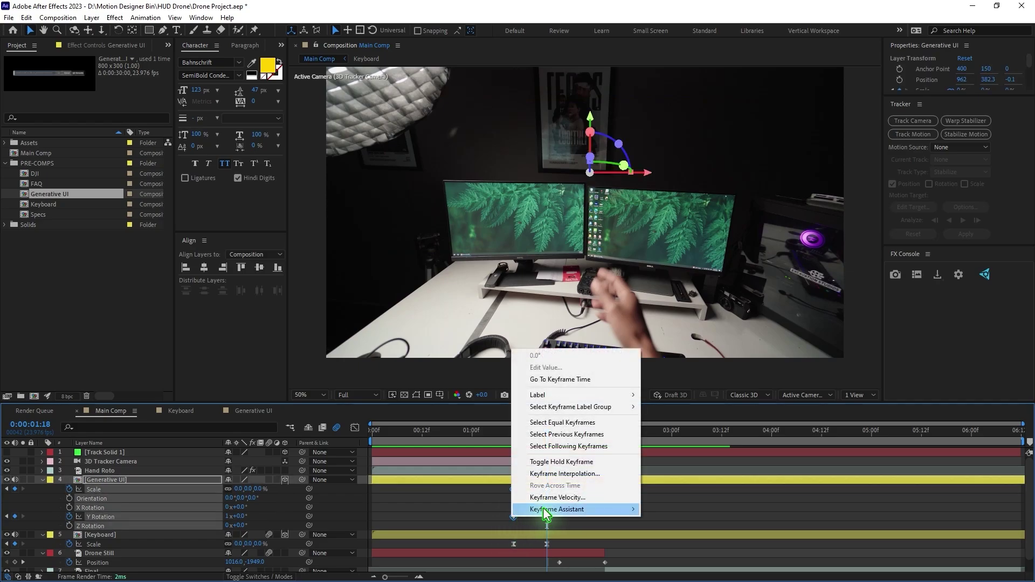
pyautogui.moveTo(545, 512)
pyautogui.click(692, 439)
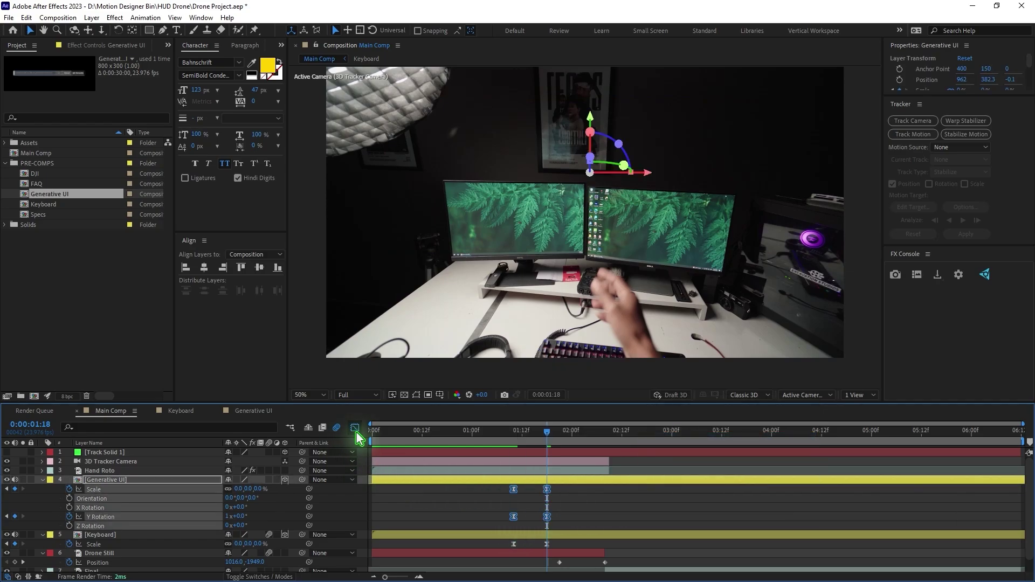
pyautogui.click(355, 429)
pyautogui.moveTo(591, 488); pyautogui.dragTo(468, 539)
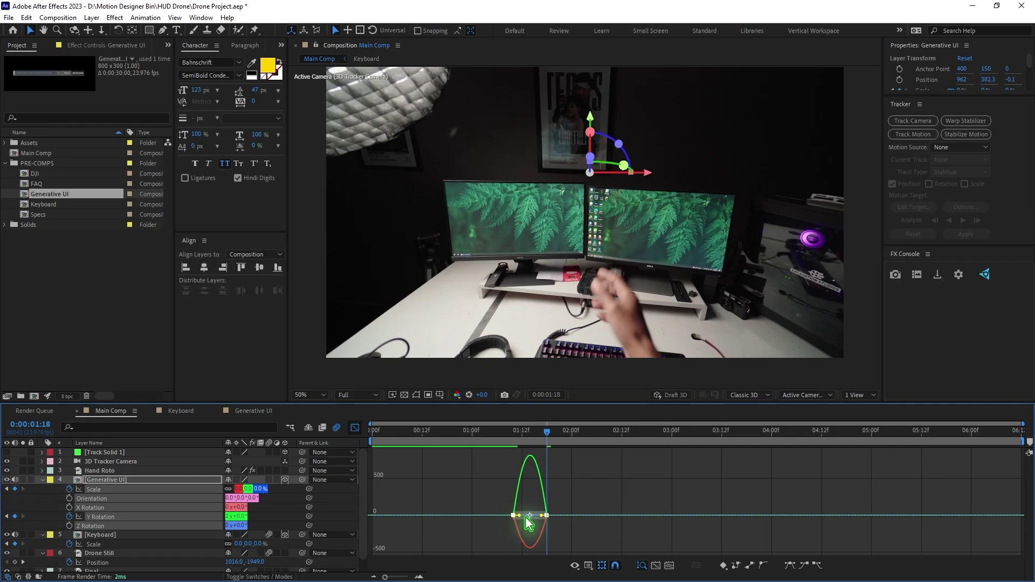
pyautogui.moveTo(527, 516); pyautogui.dragTo(541, 515)
pyautogui.click(354, 430)
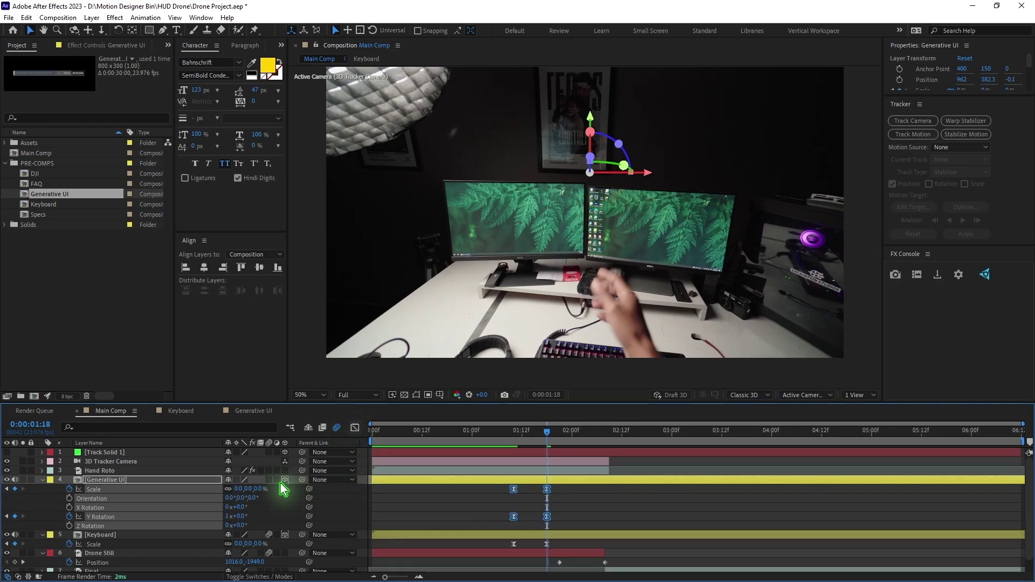
# At 0:00:00:15, duplicate the Generative UI layer twice so that three copies are stacked
pyautogui.click(481, 432)
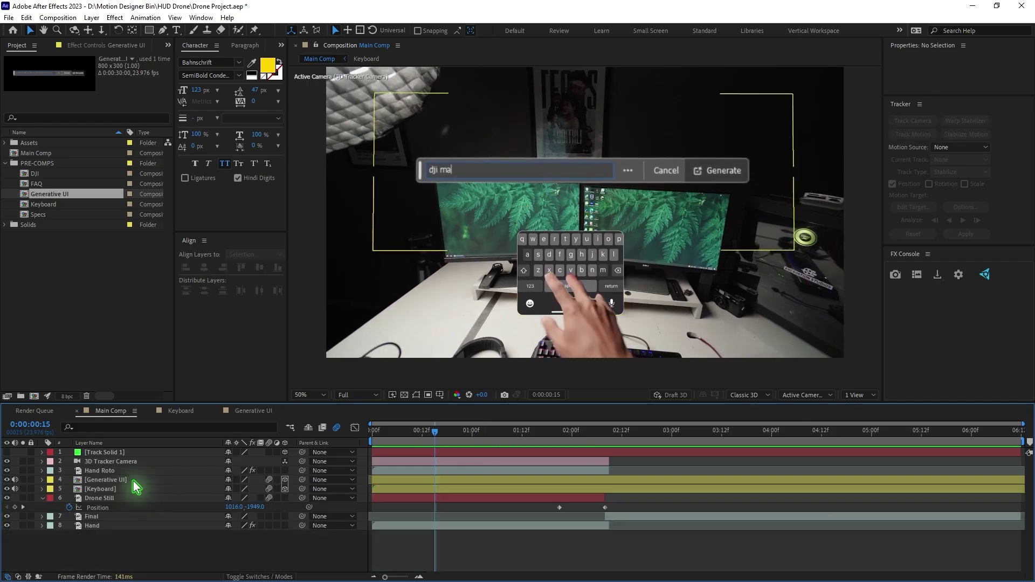
pyautogui.click(133, 481)
pyautogui.hotkey('ctrl', 'd')
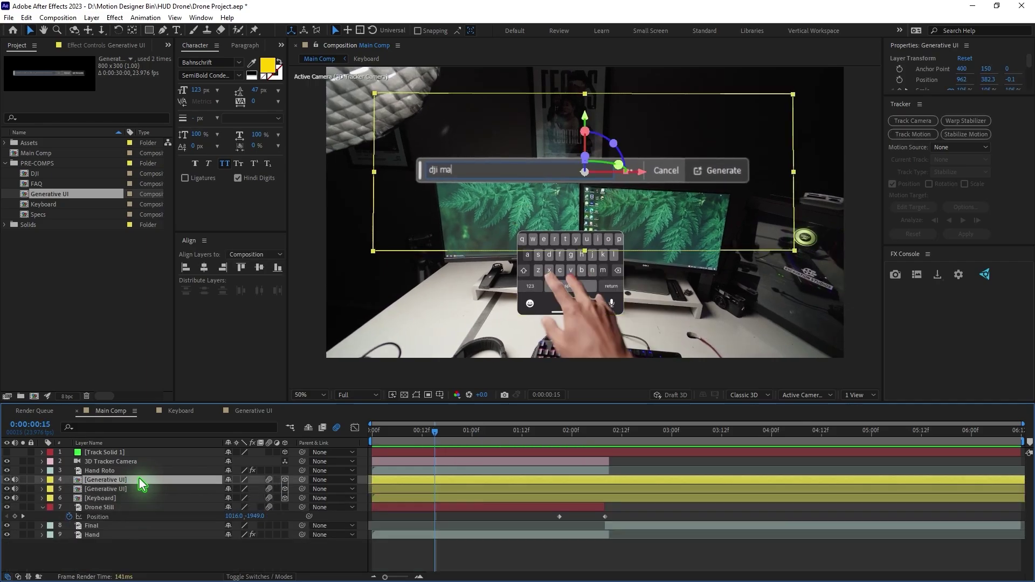
pyautogui.hotkey('ctrl', 'd')
# Turn the lowest Generative UI copy into an adjustment layer and apply Gaussian Blur to it
pyautogui.click(125, 499)
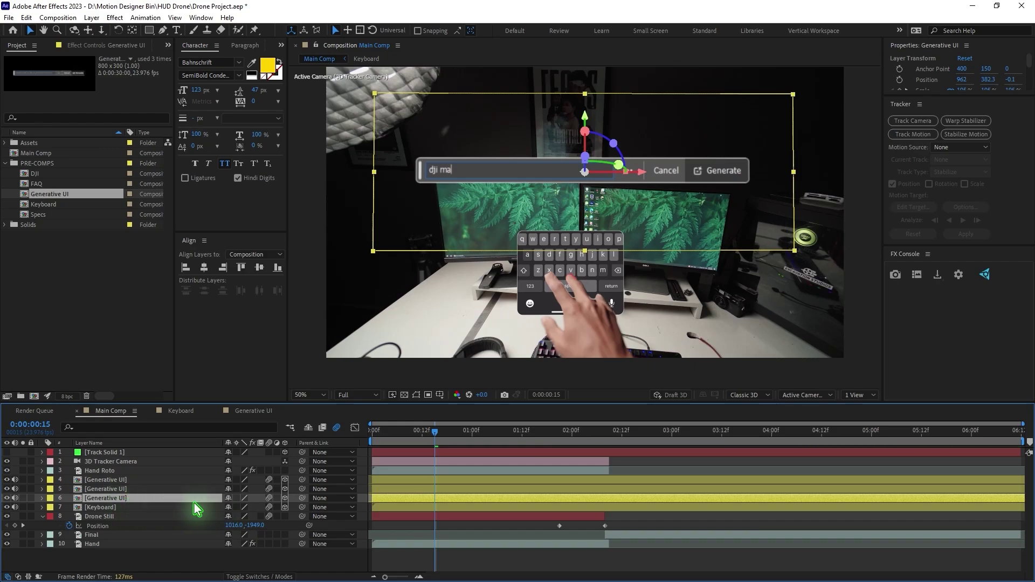
pyautogui.click(277, 499)
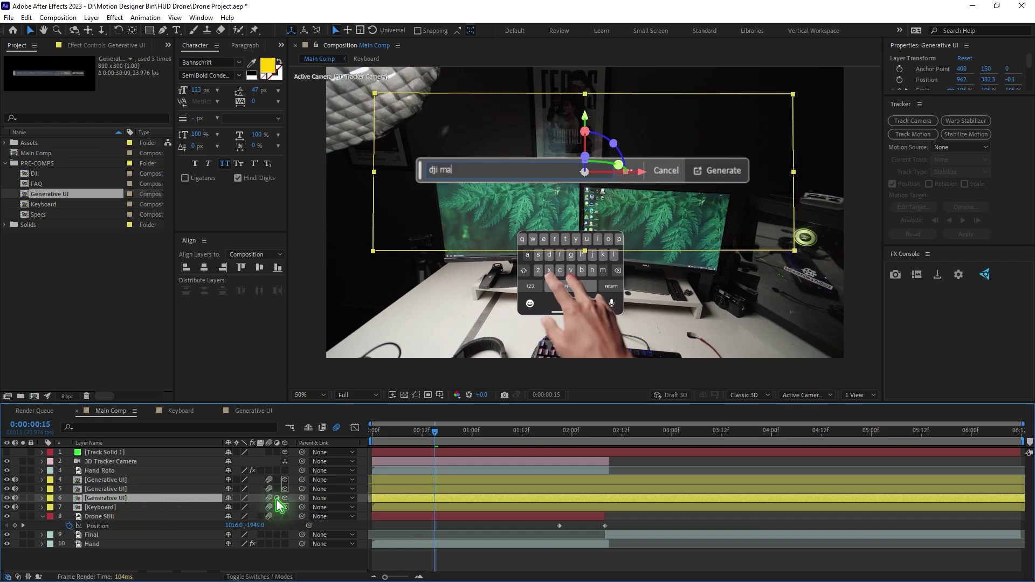
pyautogui.hotkey('ctrl', 'space')
pyautogui.write('gaussi')
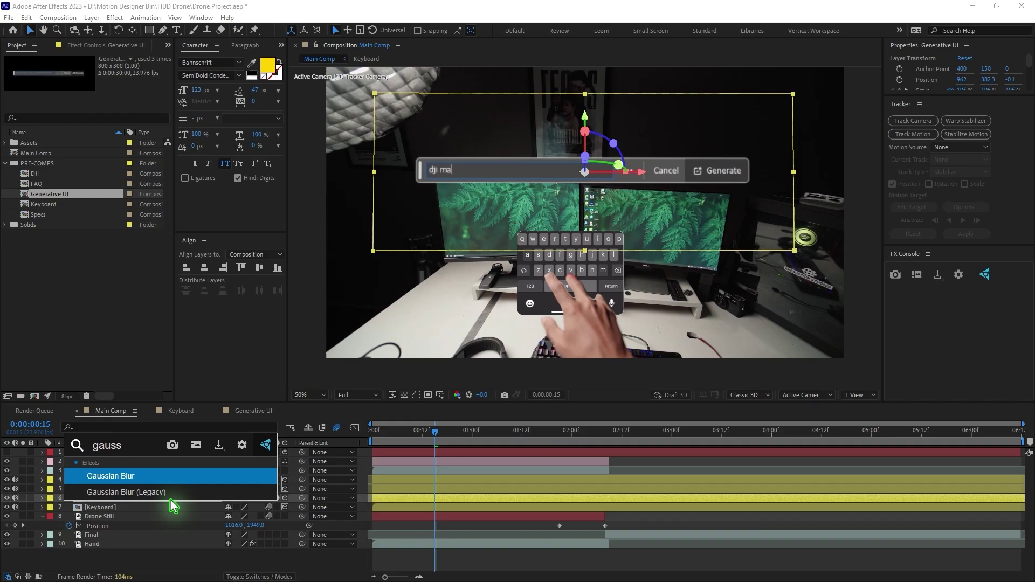
pyautogui.press('Return')
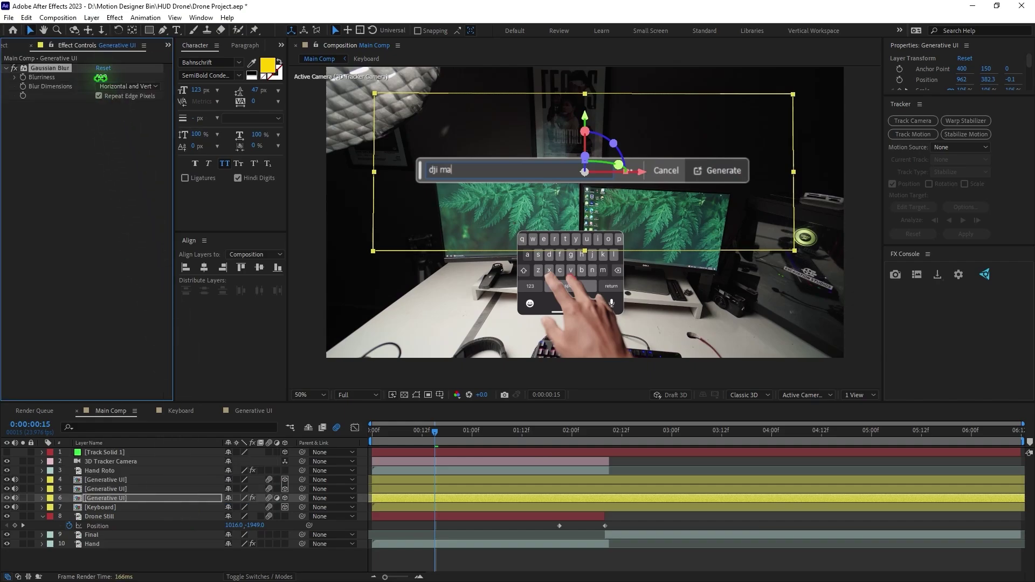
# Try the Lighten blending mode on the middle Generative UI copy and set it to Screen
pyautogui.click(260, 577)
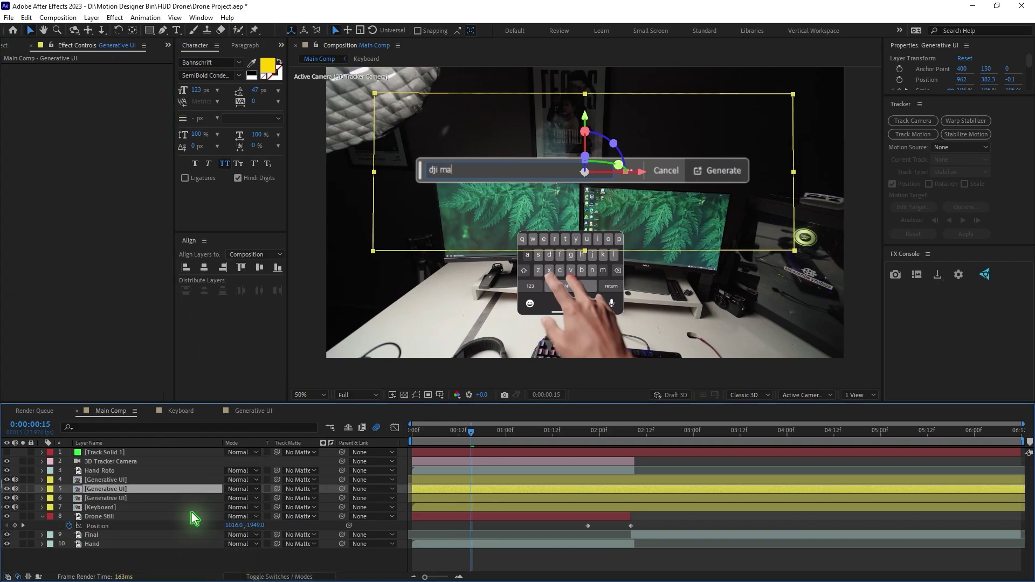
pyautogui.click(241, 489)
pyautogui.click(272, 139)
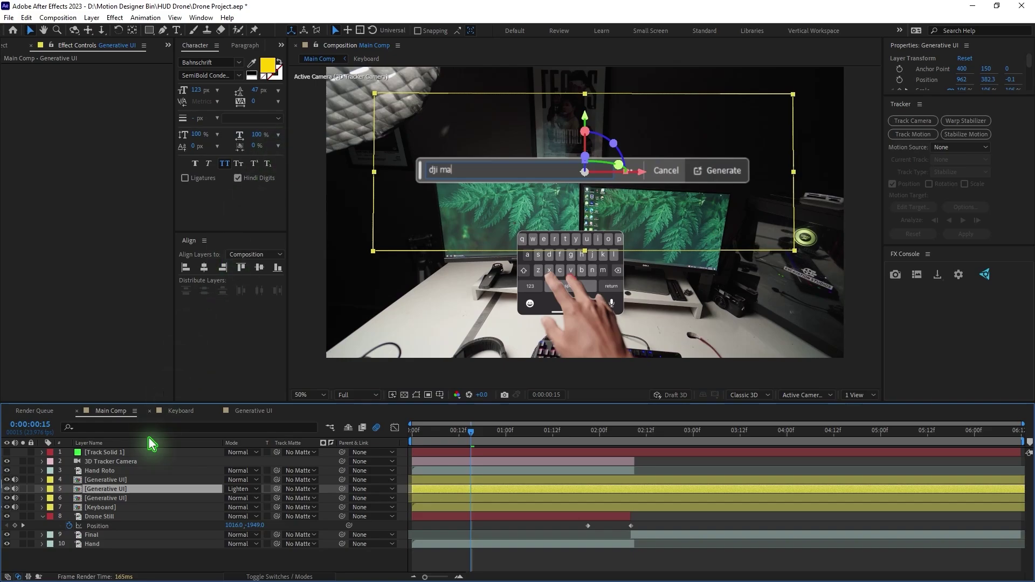
pyautogui.click(242, 489)
pyautogui.click(272, 151)
pyautogui.press('t')
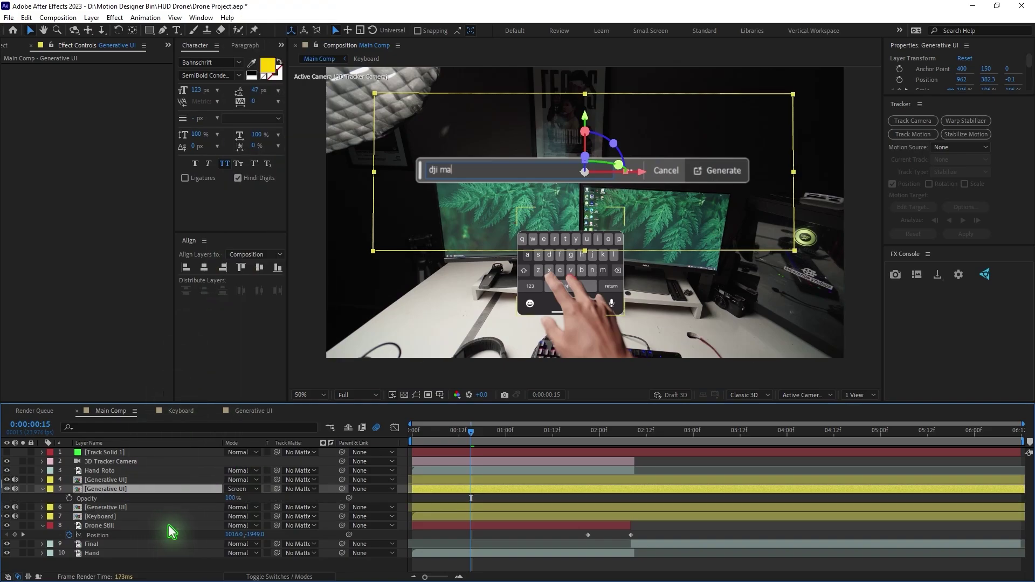
pyautogui.click(42, 488)
# Apply a luma key effect to the uppermost Generative UI copy
pyautogui.click(108, 479)
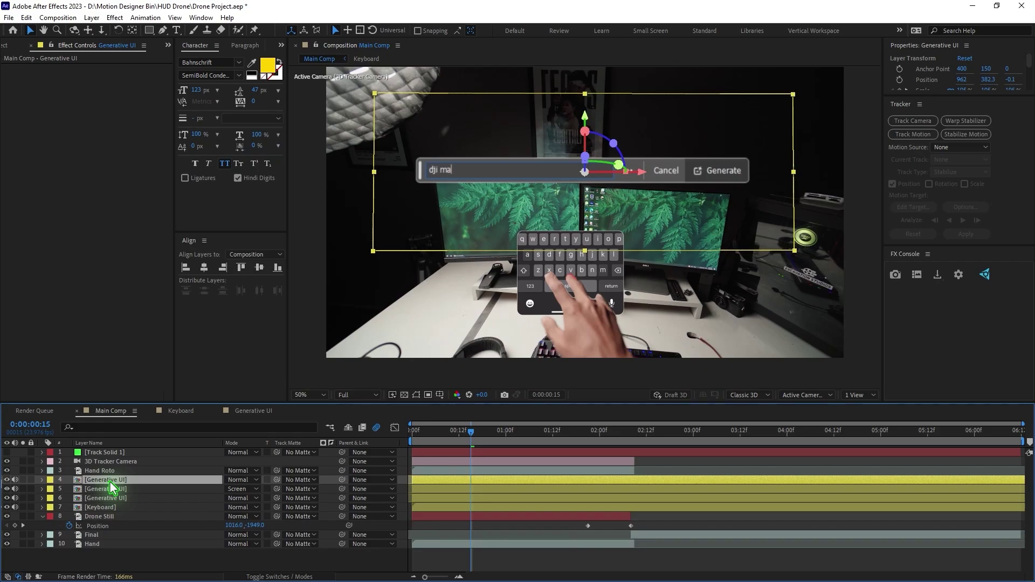
pyautogui.hotkey('ctrl', 'space')
pyautogui.write('luma')
pyautogui.click(109, 481)
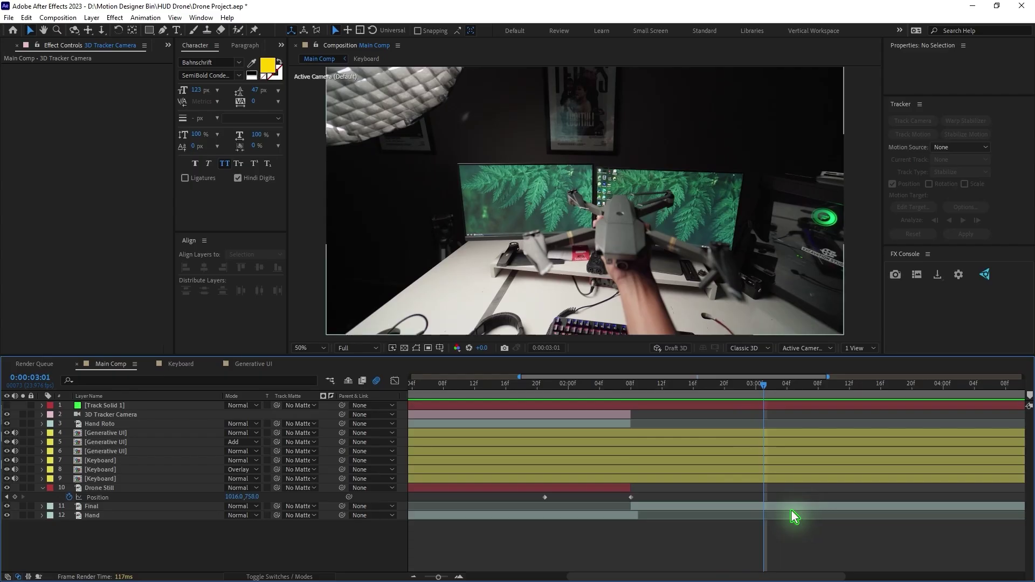
# Duplicate the Final layer, start the copy at 0:00:03:01 and rename it Track layer
pyautogui.click(792, 510)
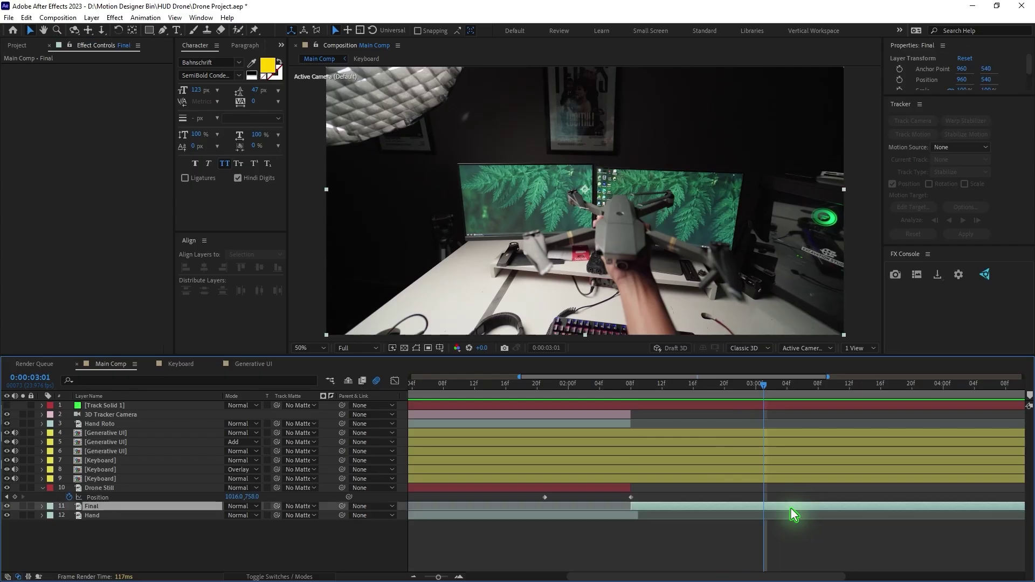
pyautogui.hotkey('ctrl', 'd')
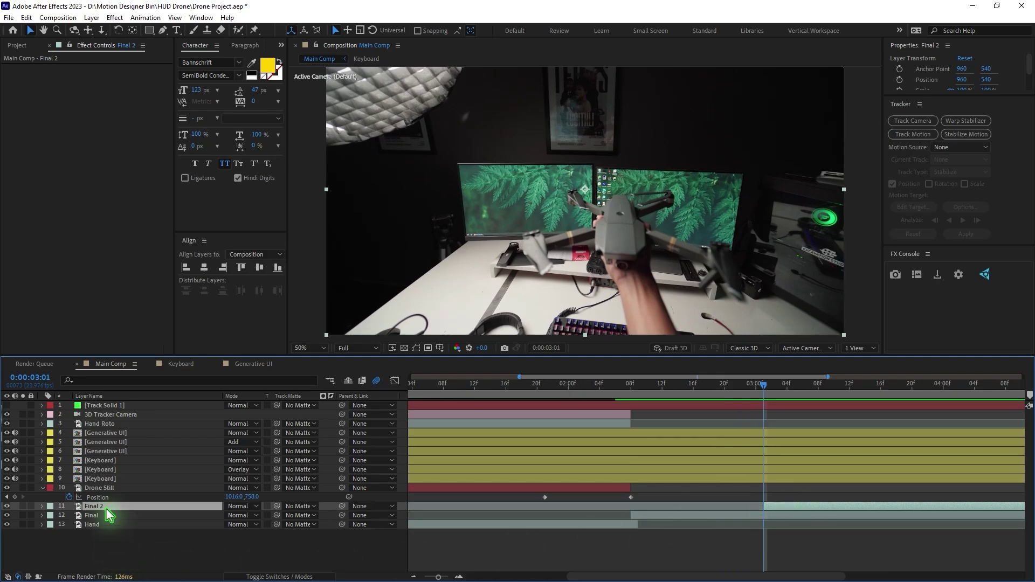
pyautogui.press('Return')
pyautogui.write('Track layer')
pyautogui.press('Return')
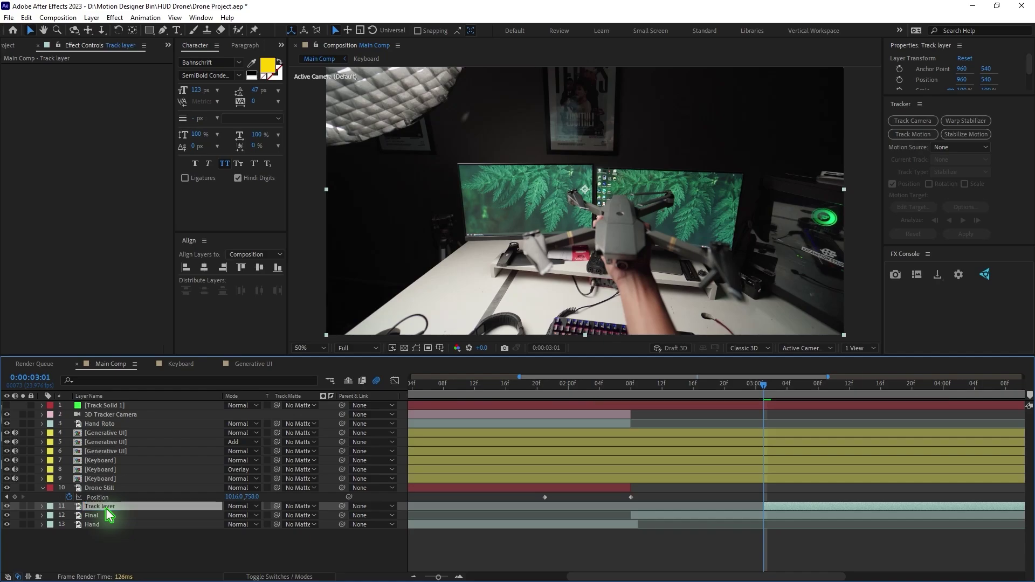
# Start motion tracking on Track layer, place the track point on the dark spot of the drone's body and analyze forward
pyautogui.click(922, 135)
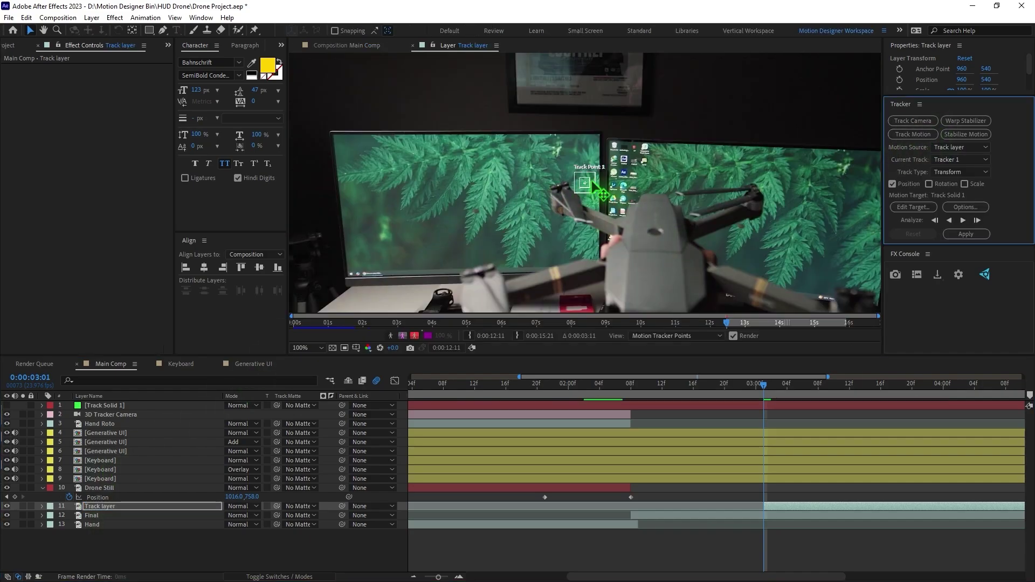
pyautogui.moveTo(602, 194); pyautogui.dragTo(666, 247)
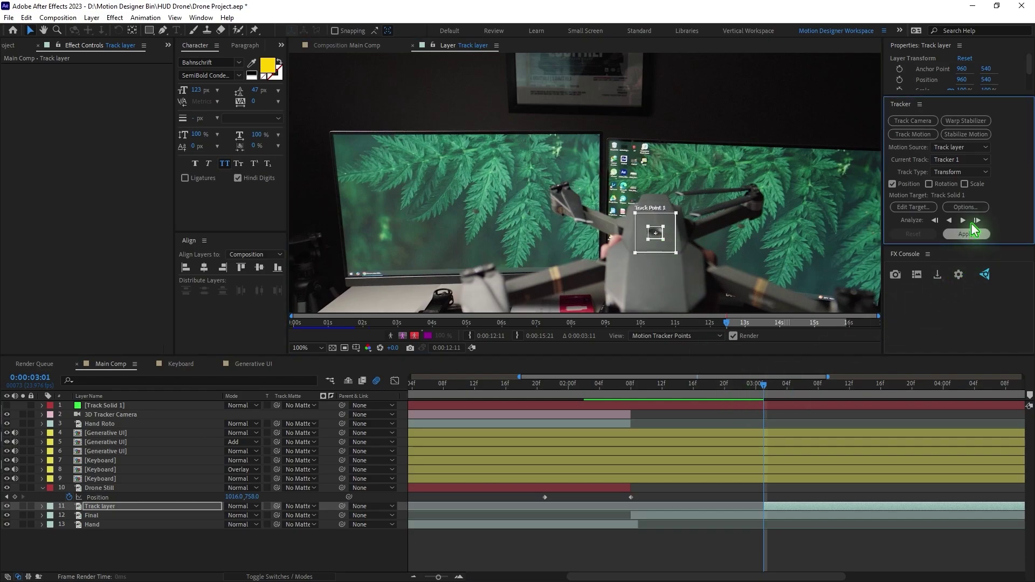
pyautogui.click(961, 222)
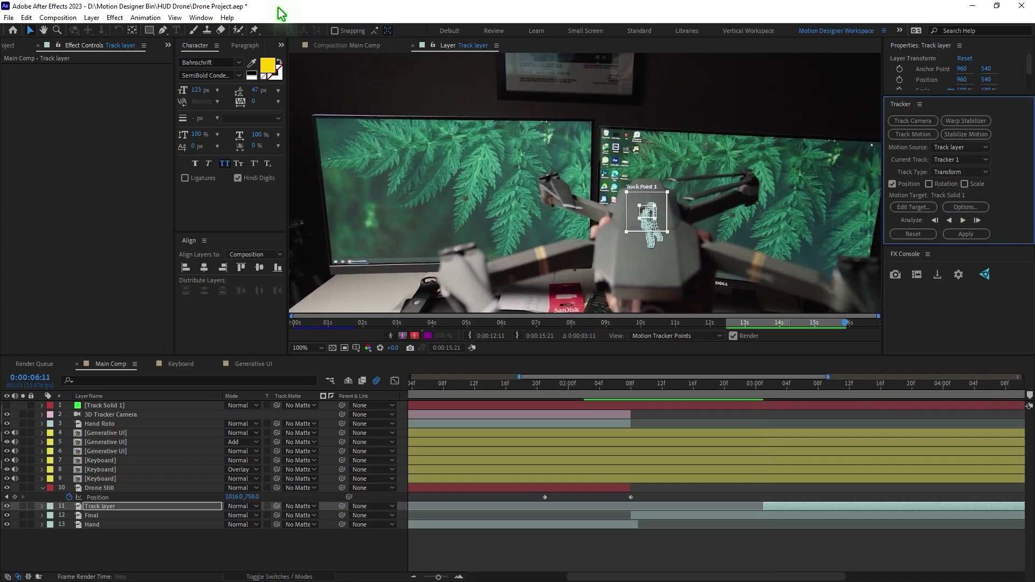
# Create a null object above Track layer and rename it Tracking info
pyautogui.click(92, 18)
pyautogui.moveTo(130, 31)
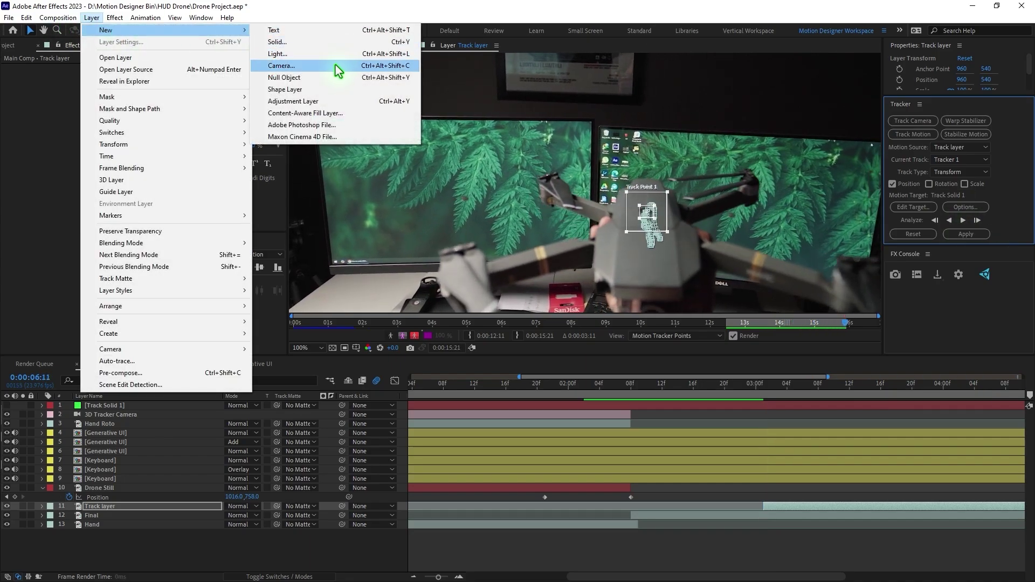
pyautogui.click(334, 79)
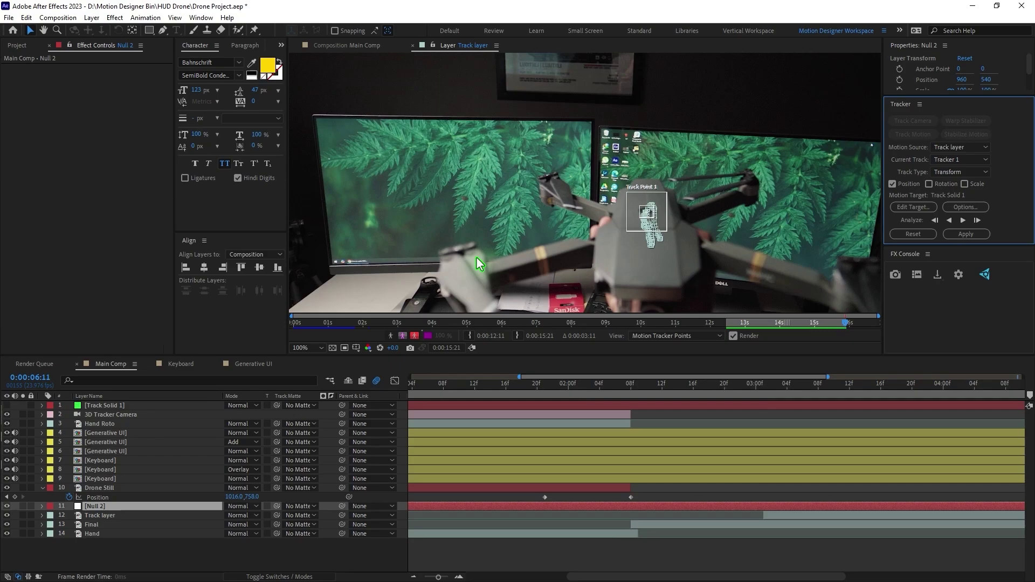
pyautogui.click(140, 507)
pyautogui.press('Return')
pyautogui.write('Tracking info')
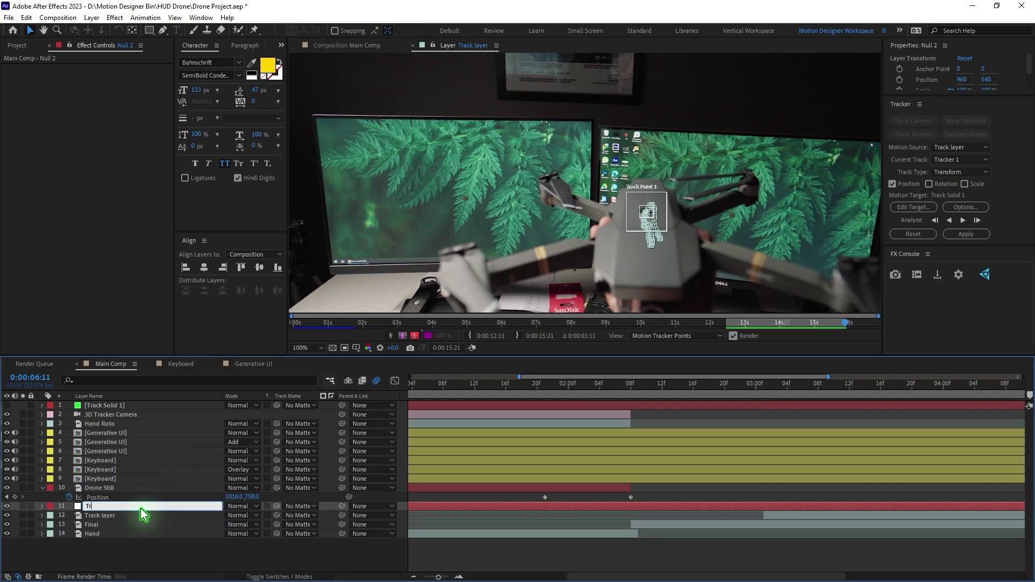
pyautogui.press('Return')
# Make the Tracking info null start at 0:00:03:01 and give it a purple label
pyautogui.moveTo(751, 385); pyautogui.dragTo(761, 395)
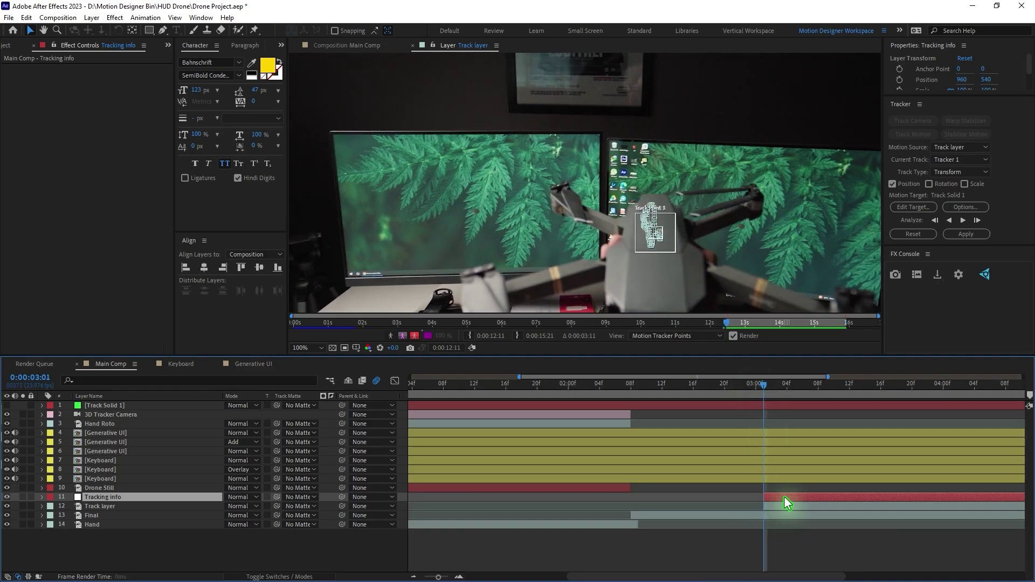
pyautogui.click(49, 497)
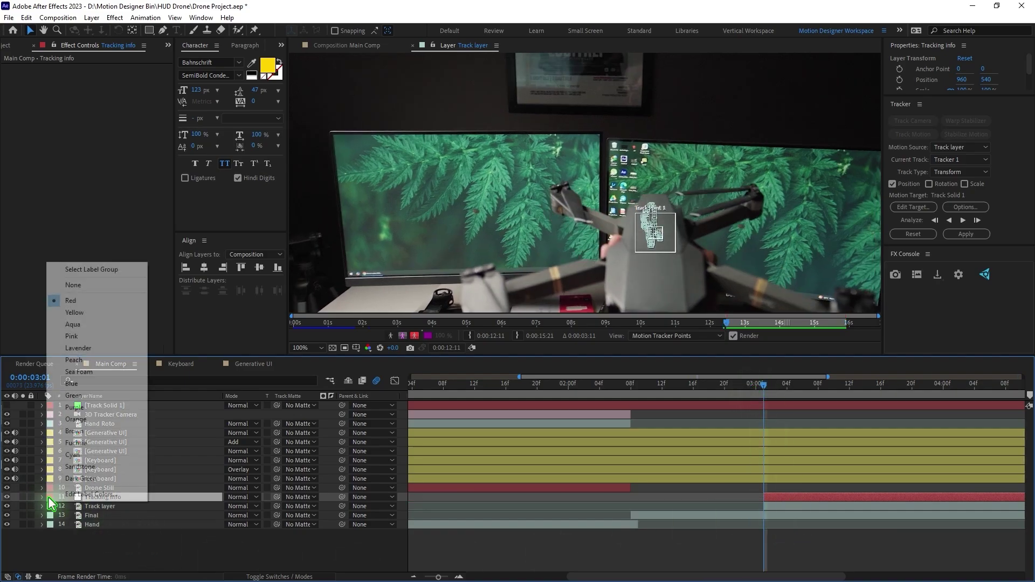
pyautogui.click(74, 408)
# Set the Tracking info null as Track layer's motion target and apply the position tracking data to it
pyautogui.click(797, 504)
pyautogui.click(914, 209)
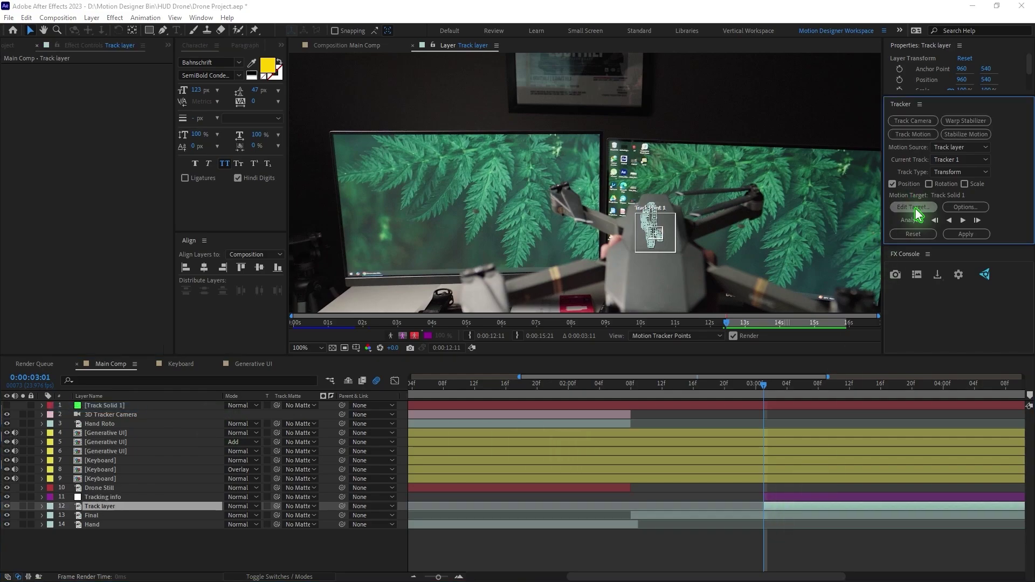
pyautogui.click(545, 281)
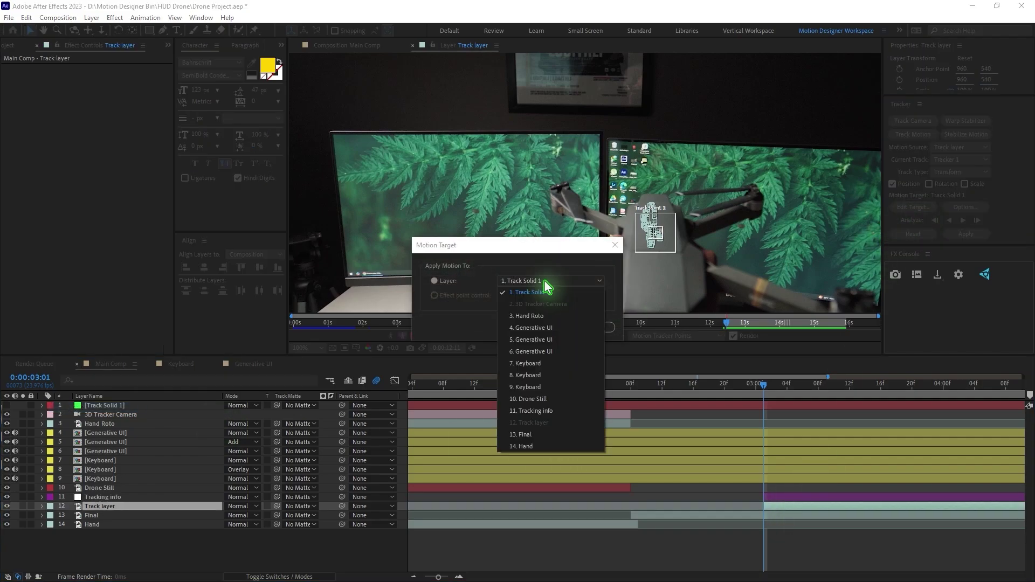
pyautogui.click(559, 411)
pyautogui.click(542, 327)
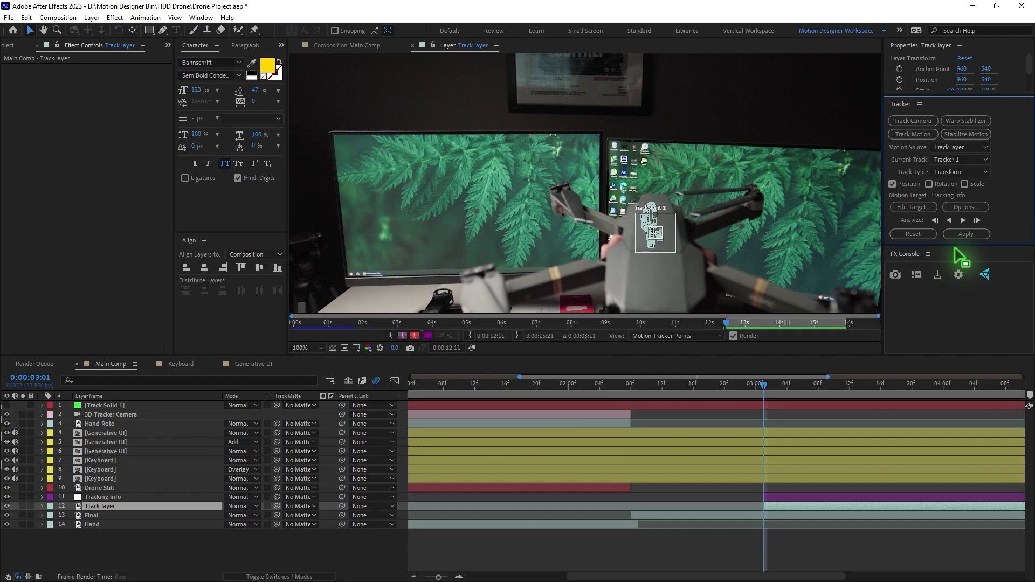
pyautogui.click(963, 234)
pyautogui.click(505, 308)
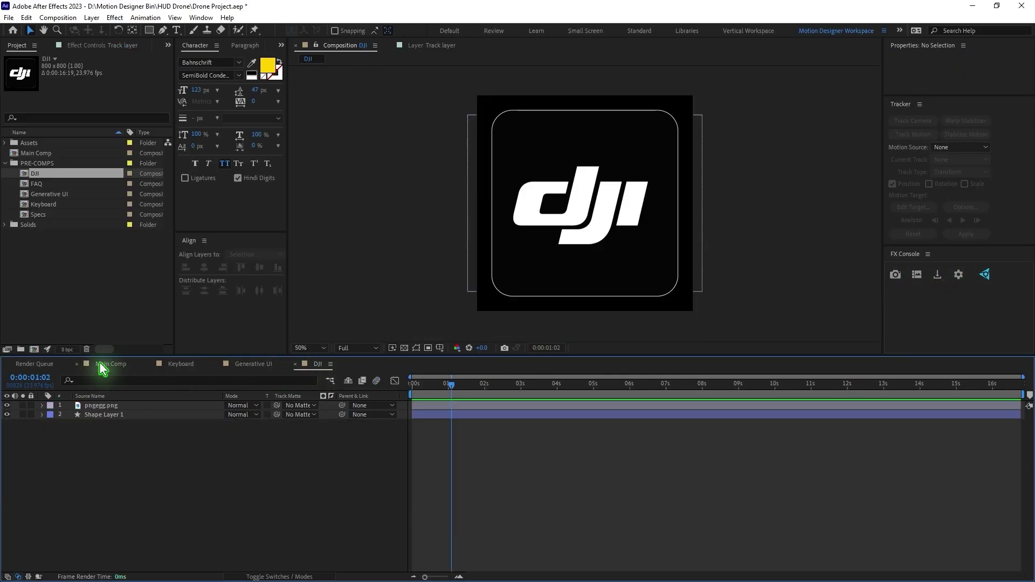
# Add the DJI pre-comp to Main Comp above Tracking info, starting at 0:00:03:01, and make it a 3D layer
pyautogui.click(102, 364)
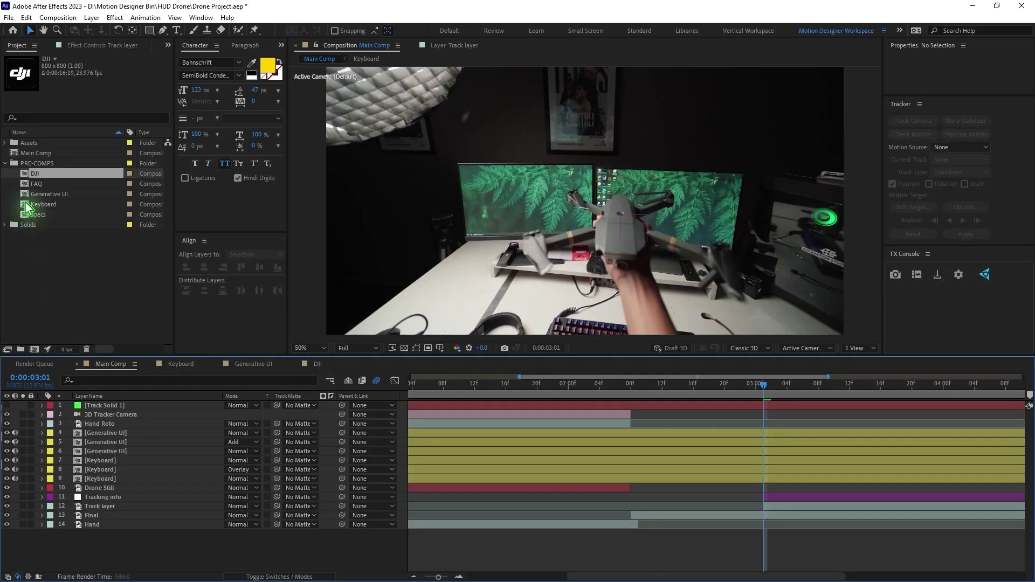
pyautogui.moveTo(43, 178); pyautogui.dragTo(773, 489)
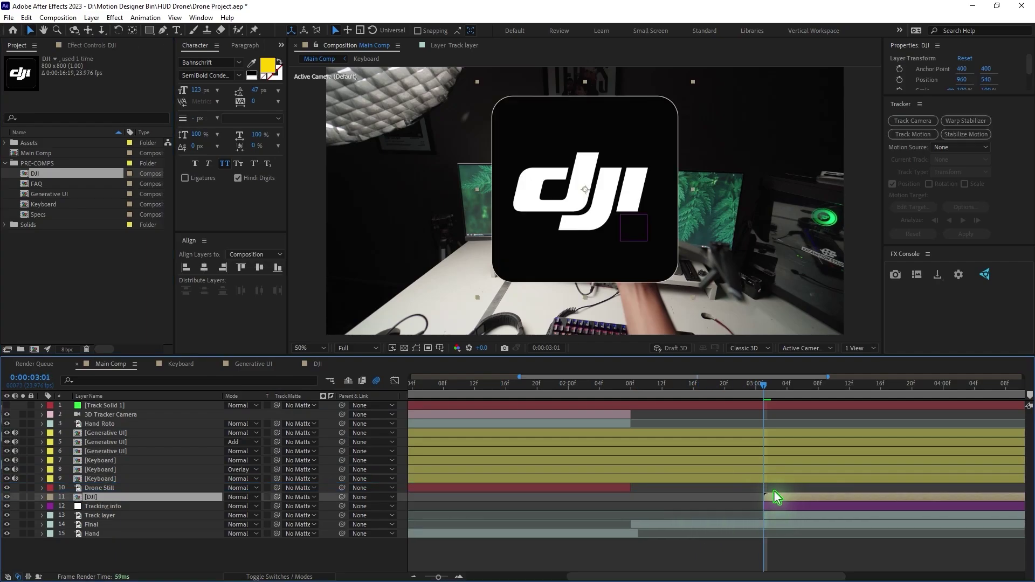
pyautogui.click(268, 577)
pyautogui.click(285, 497)
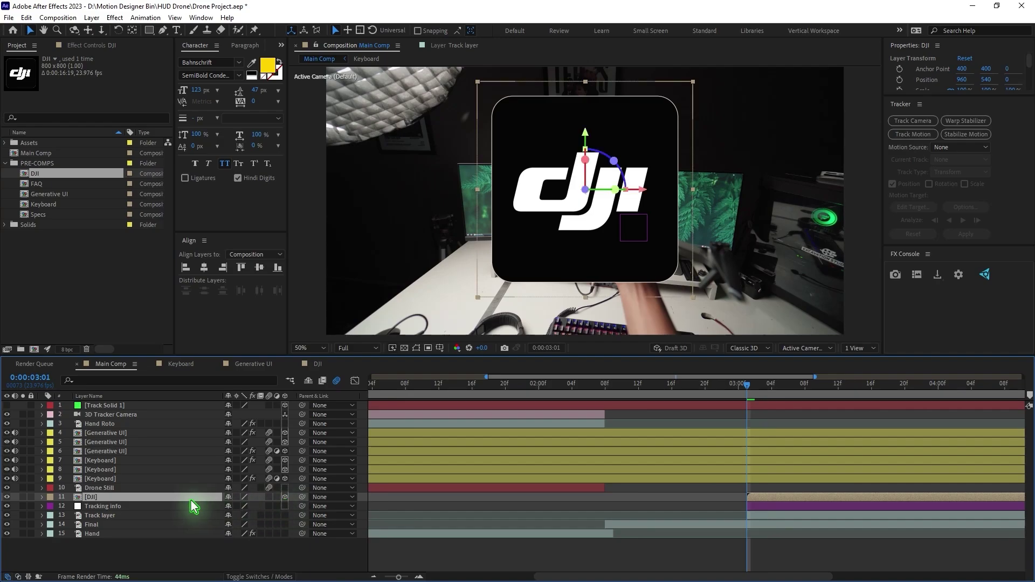
# Scale the DJI layer down and move it to about 1084, 488, just above the drone's body
pyautogui.press('s')
pyautogui.moveTo(242, 508); pyautogui.dragTo(204, 505)
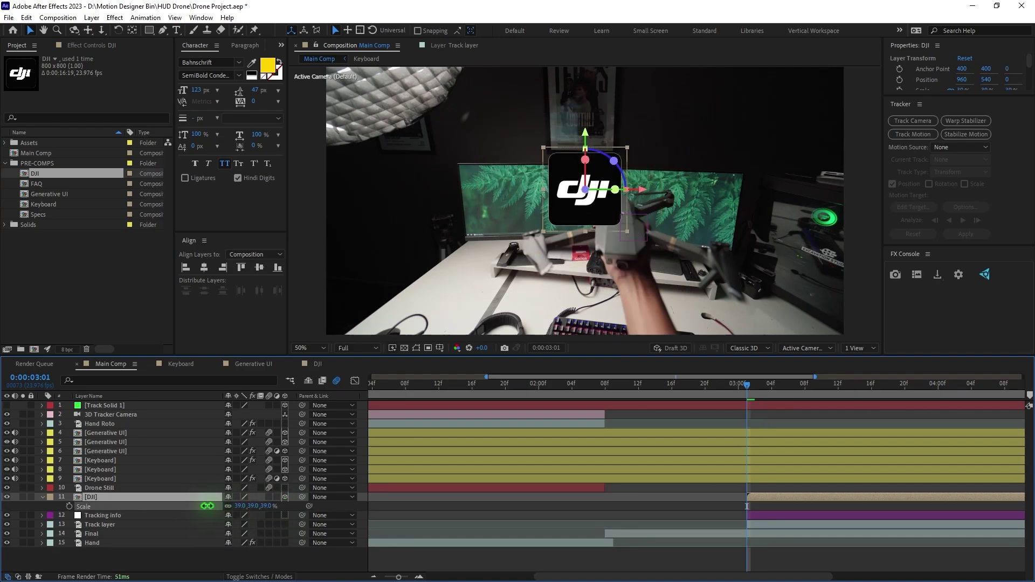
pyautogui.moveTo(601, 208); pyautogui.dragTo(631, 186)
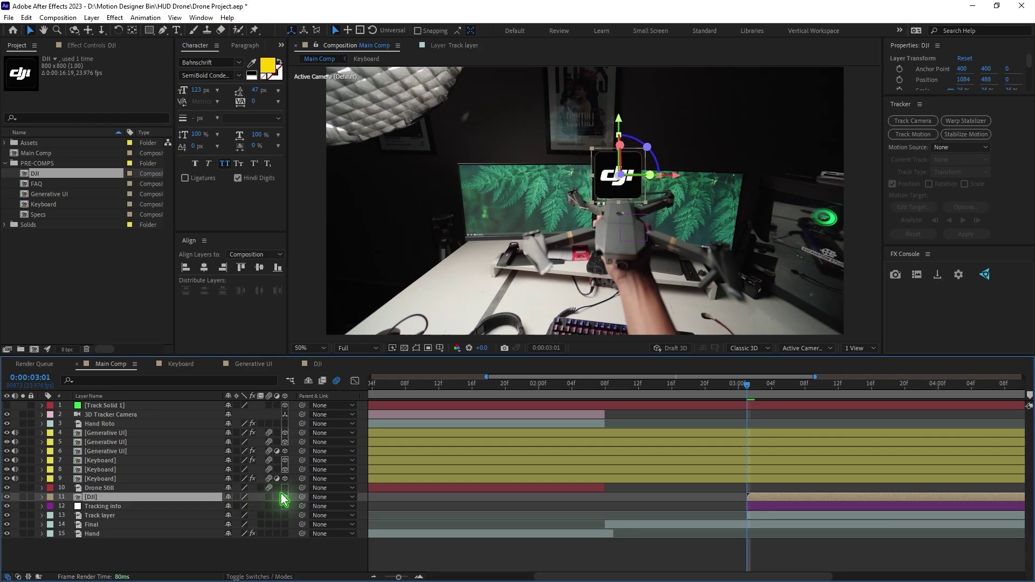
# Parent the DJI layer to the Tracking info null and start the DJI layer about four frames earlier
pyautogui.moveTo(302, 496); pyautogui.dragTo(166, 506)
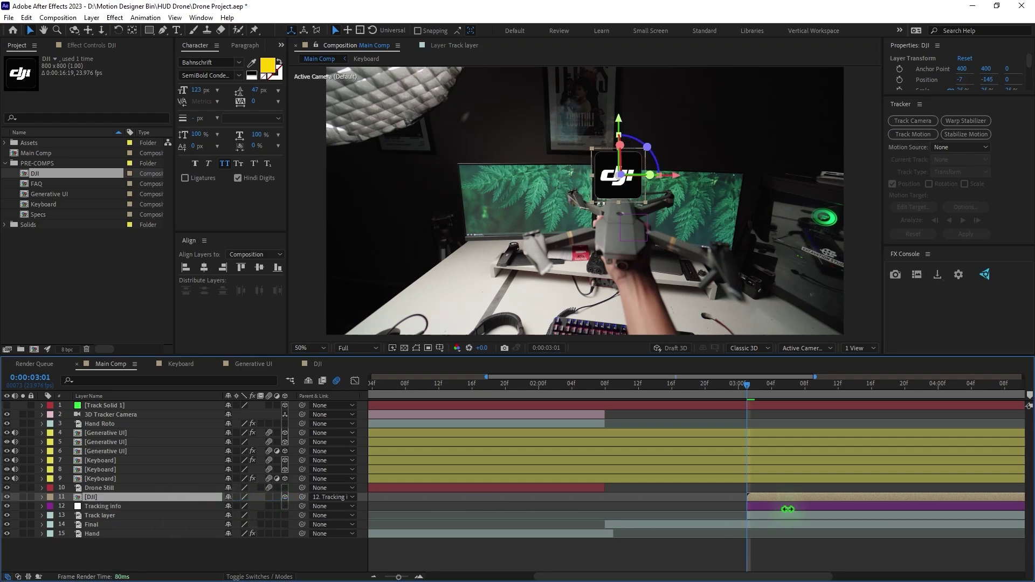
pyautogui.click(827, 555)
pyautogui.moveTo(769, 505); pyautogui.dragTo(736, 503)
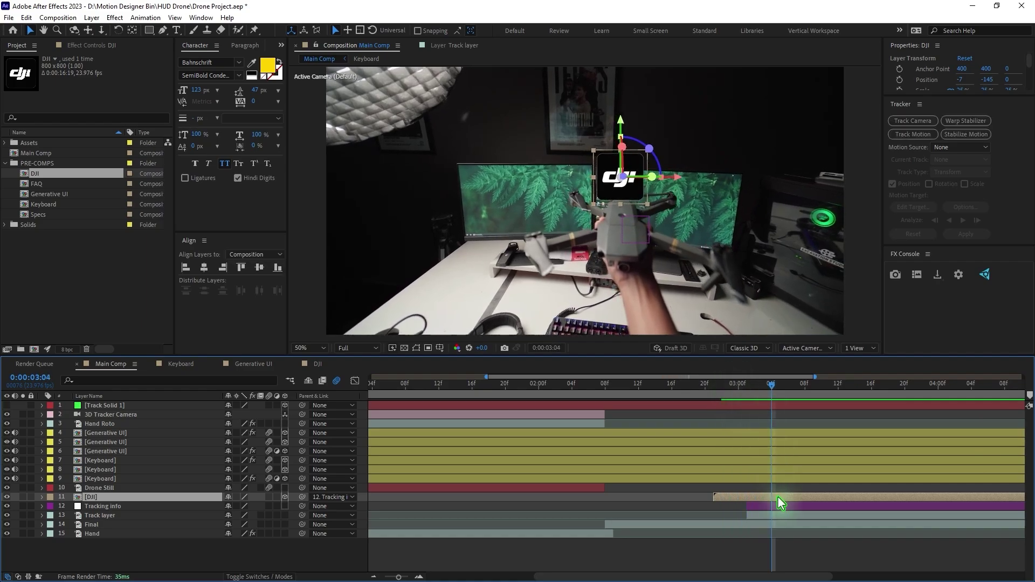
# Add Position and Y Rotation keyframes to the DJI layer at 0:00:03:04
pyautogui.press('p')
pyautogui.hotkey('shift', 'r')
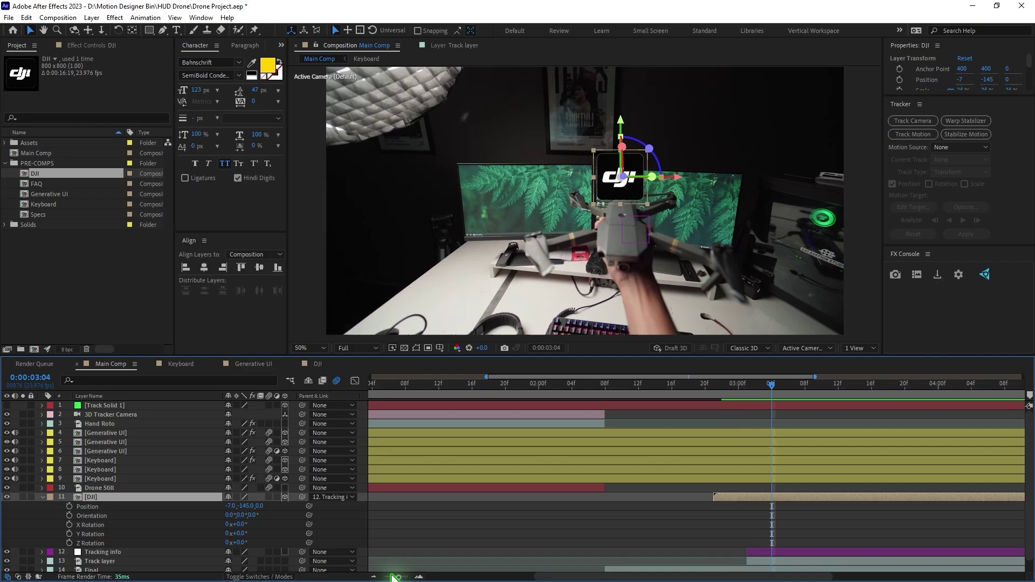
pyautogui.click(69, 507)
pyautogui.click(69, 533)
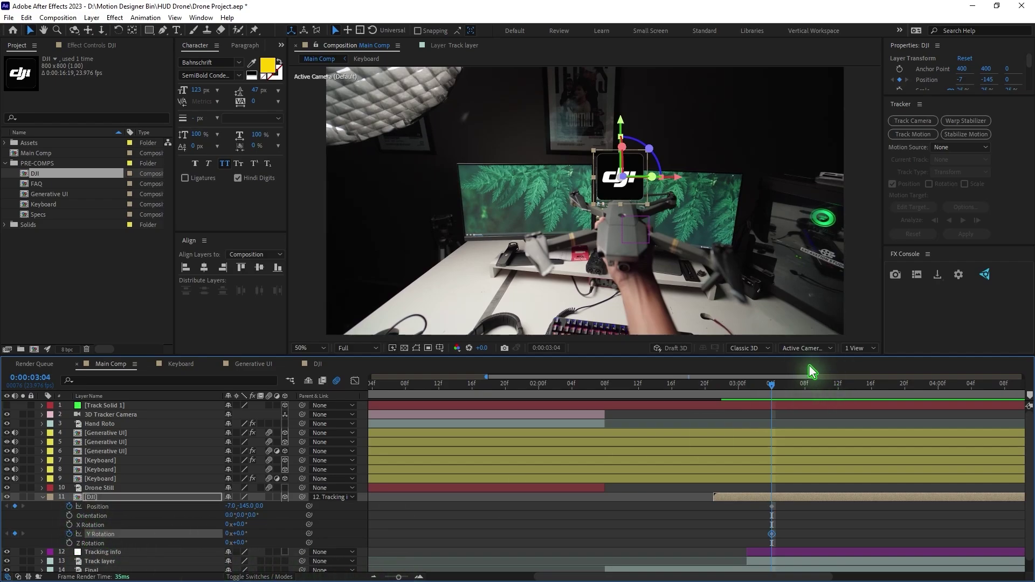
# At 0:00:02:23, set the DJI layer's Y position to about -1145, above the frame, and its Y Rotation to one full turn
pyautogui.moveTo(763, 390); pyautogui.dragTo(731, 401)
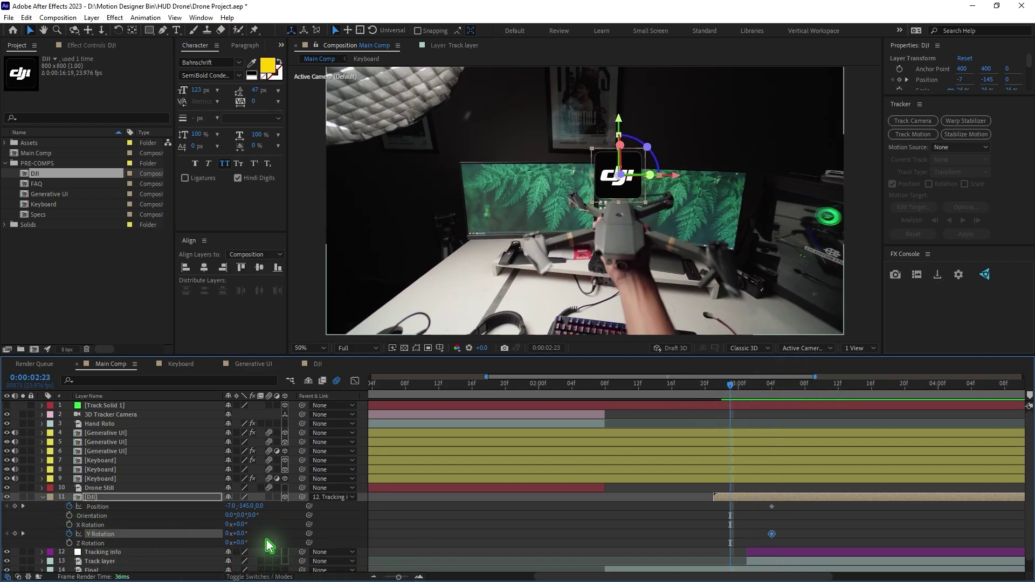
pyautogui.moveTo(242, 506); pyautogui.dragTo(1, 507)
pyautogui.scroll(-2, 792, 252)
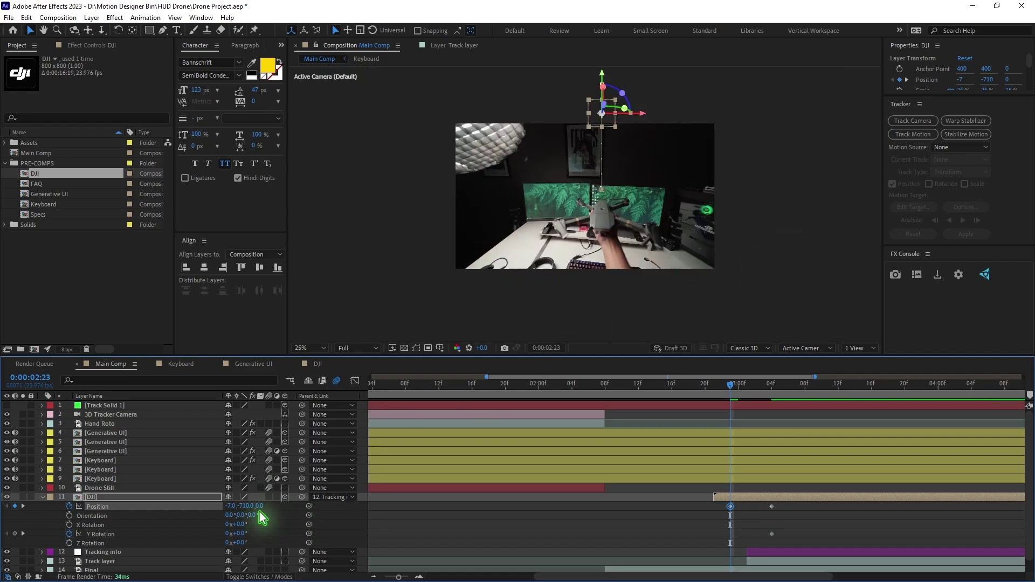
pyautogui.moveTo(244, 509); pyautogui.dragTo(31, 525)
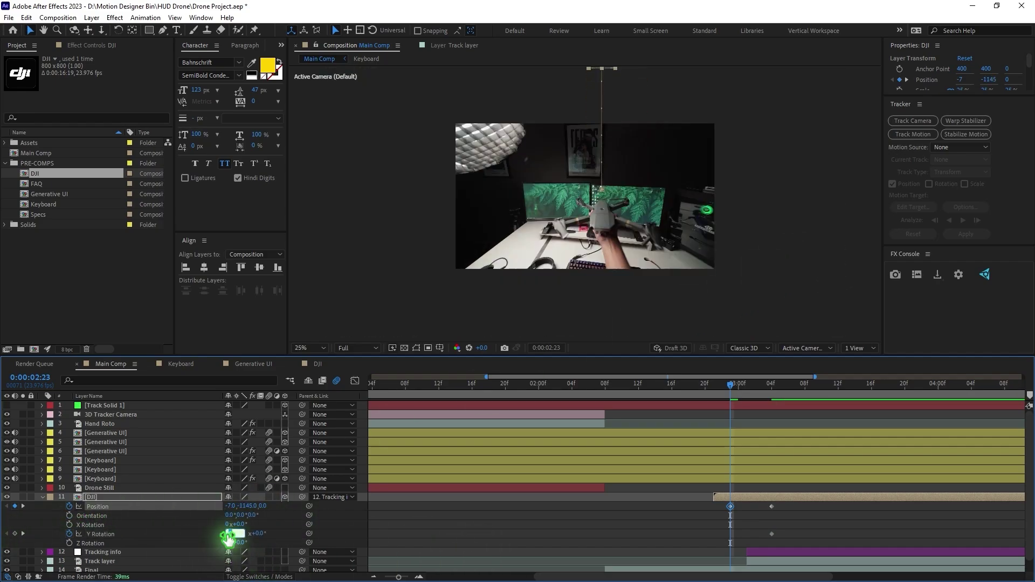
pyautogui.write('1')
pyautogui.press('Return')
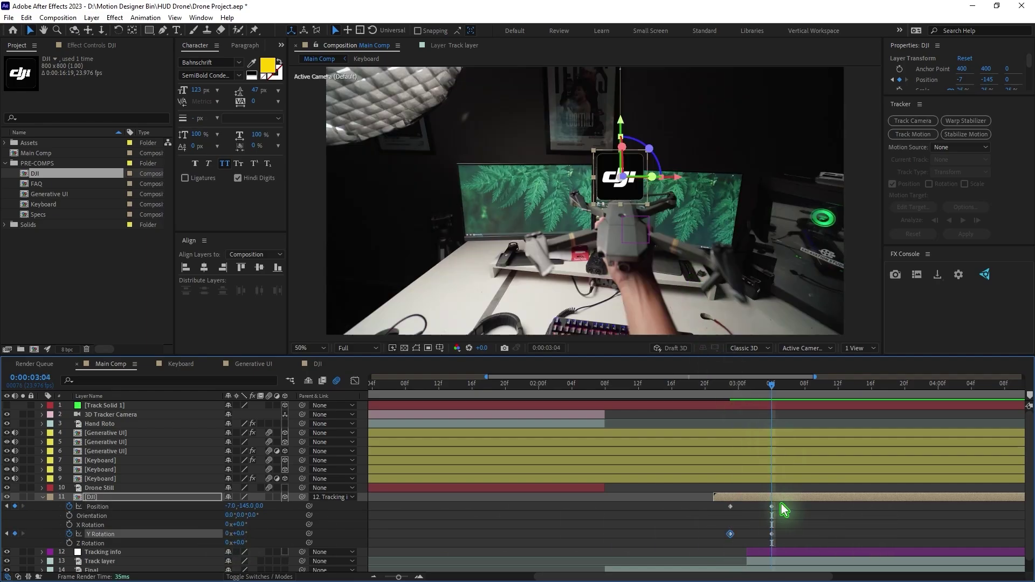
# Apply Easy Ease to all of the DJI layer's Position and Y Rotation keyframes
pyautogui.moveTo(786, 506); pyautogui.dragTo(713, 543)
pyautogui.rightClick(733, 539)
pyautogui.moveTo(782, 524)
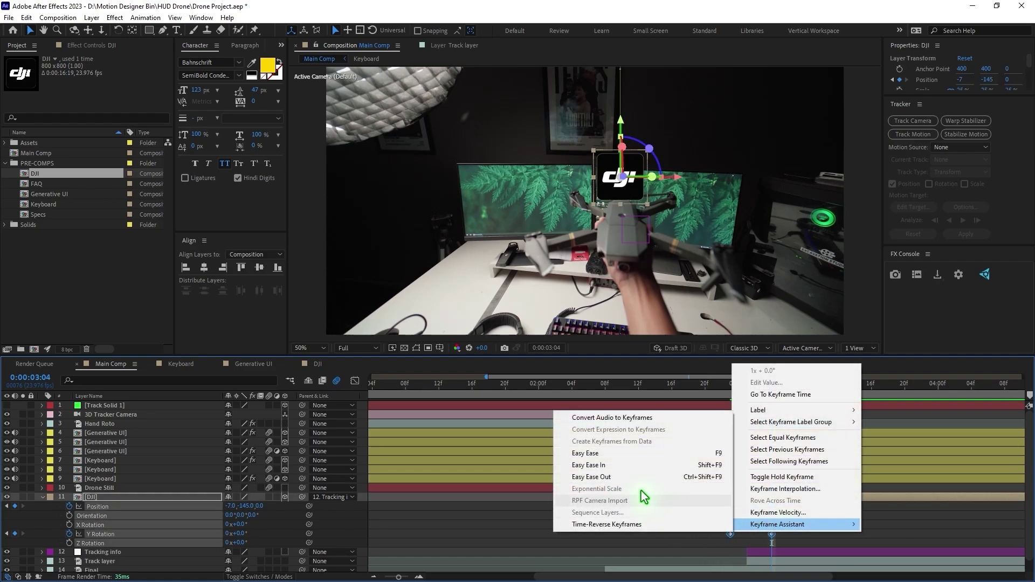
pyautogui.click(638, 463)
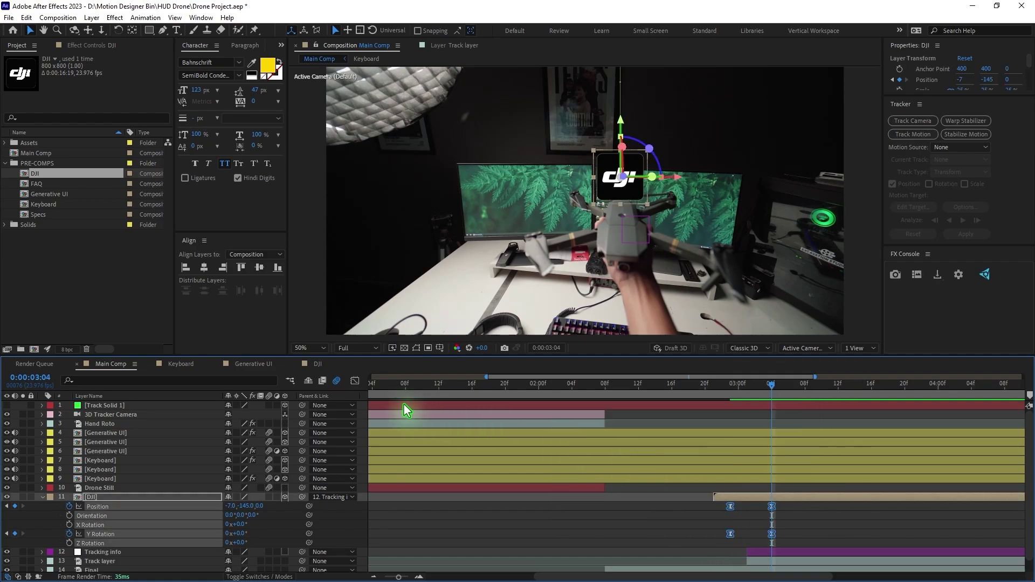
# Shape the DJI layer's speed curves so they peak near the end of the drop, and enable motion blur on it
pyautogui.click(354, 382)
pyautogui.moveTo(810, 490); pyautogui.dragTo(673, 528)
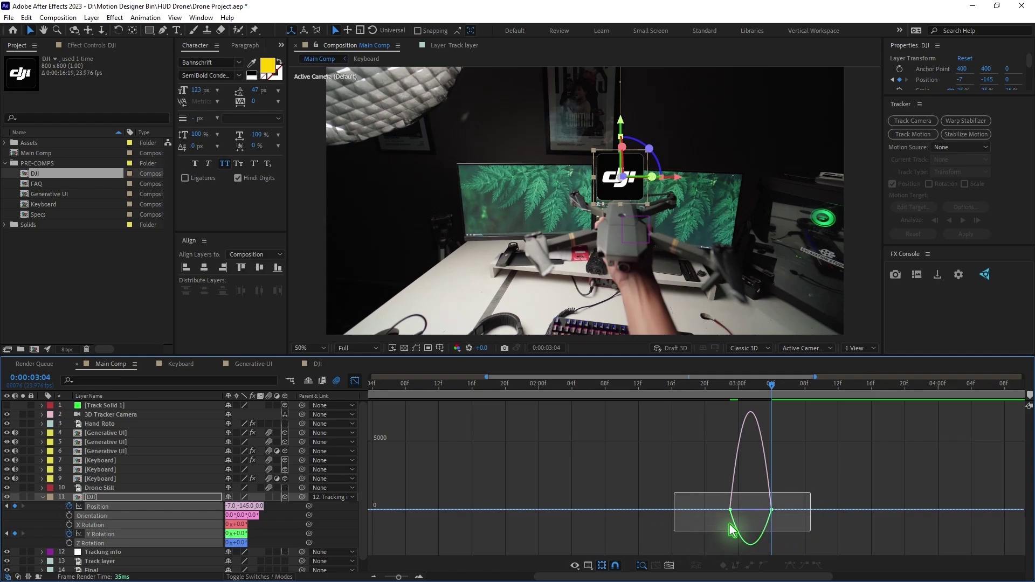
pyautogui.moveTo(737, 509); pyautogui.dragTo(748, 510)
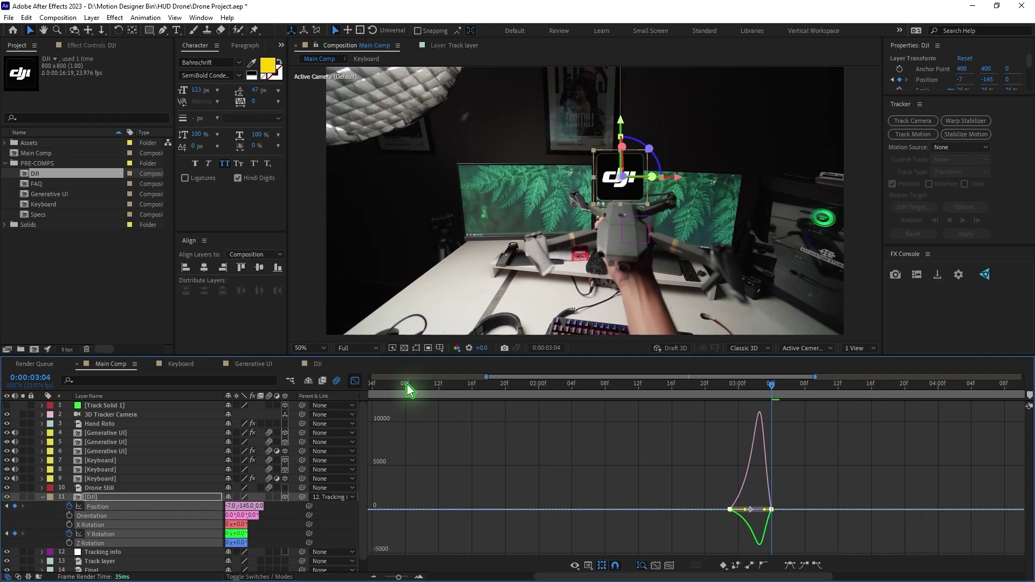
pyautogui.click(354, 381)
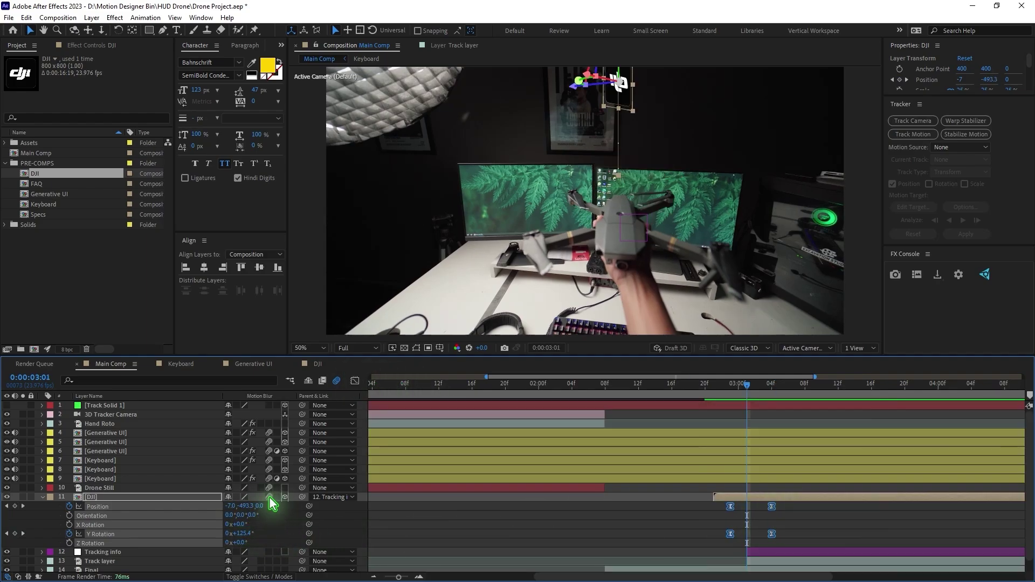
pyautogui.click(796, 522)
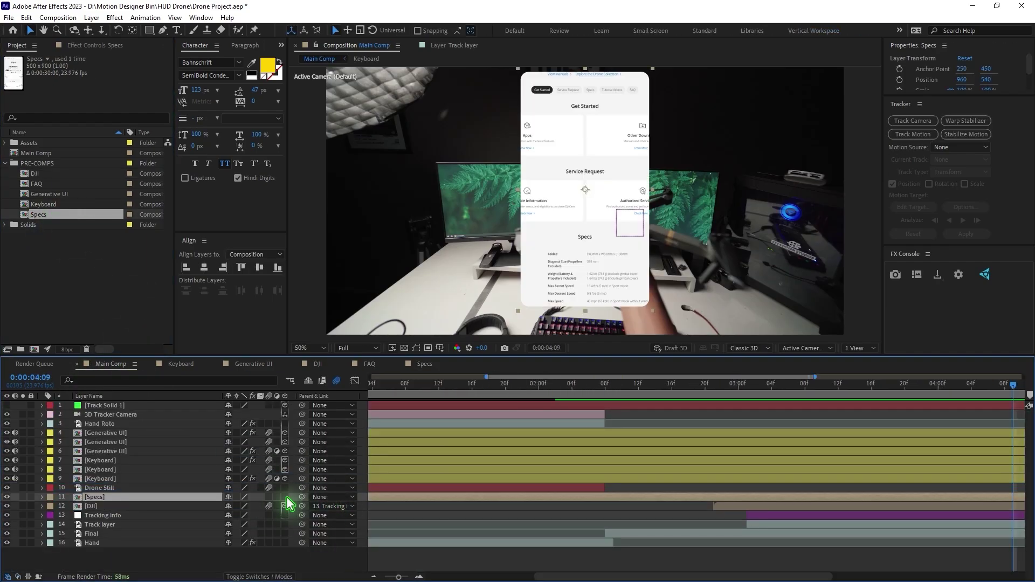
# Make the Specs layer 3D, scale it down to 74%, and apply the Invert effect
pyautogui.click(285, 497)
pyautogui.press('s')
pyautogui.moveTo(238, 506); pyautogui.dragTo(224, 506)
pyautogui.hotkey('ctrl', 'space')
pyautogui.write('inv')
pyautogui.press('Return')
pyautogui.click(260, 563)
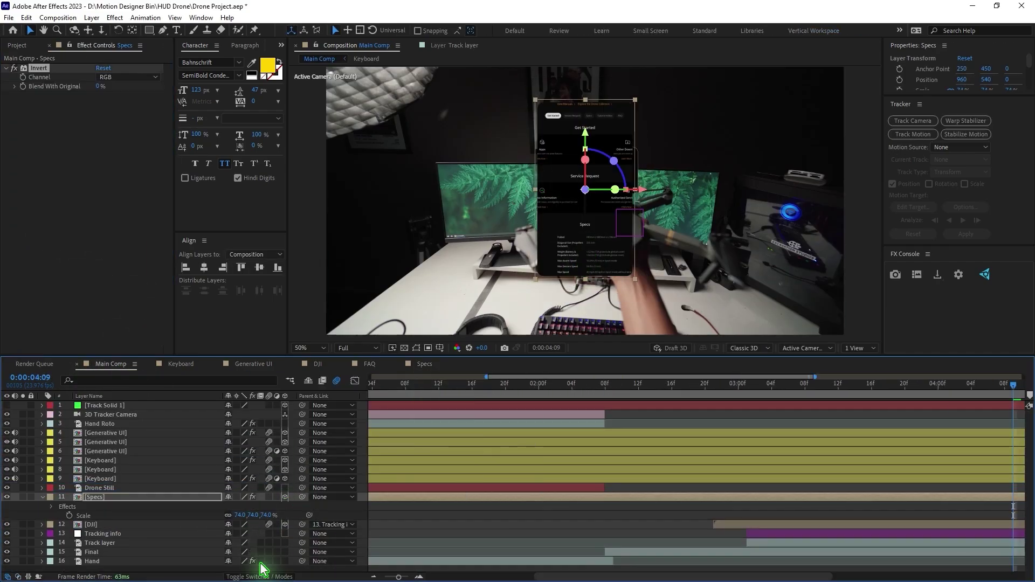
# Set the Specs layer's blending mode to Screen
pyautogui.click(259, 576)
pyautogui.click(242, 496)
pyautogui.click(268, 221)
pyautogui.click(249, 497)
pyautogui.click(268, 159)
# Place the Specs panel enlarged and angled in 3D on the drone's left side, and parent it to the Tracking info null
pyautogui.moveTo(588, 234); pyautogui.dragTo(460, 231)
pyautogui.moveTo(481, 186); pyautogui.dragTo(479, 162)
pyautogui.moveTo(238, 515); pyautogui.dragTo(261, 512)
pyautogui.click(42, 497)
pyautogui.moveTo(342, 497); pyautogui.dragTo(102, 516)
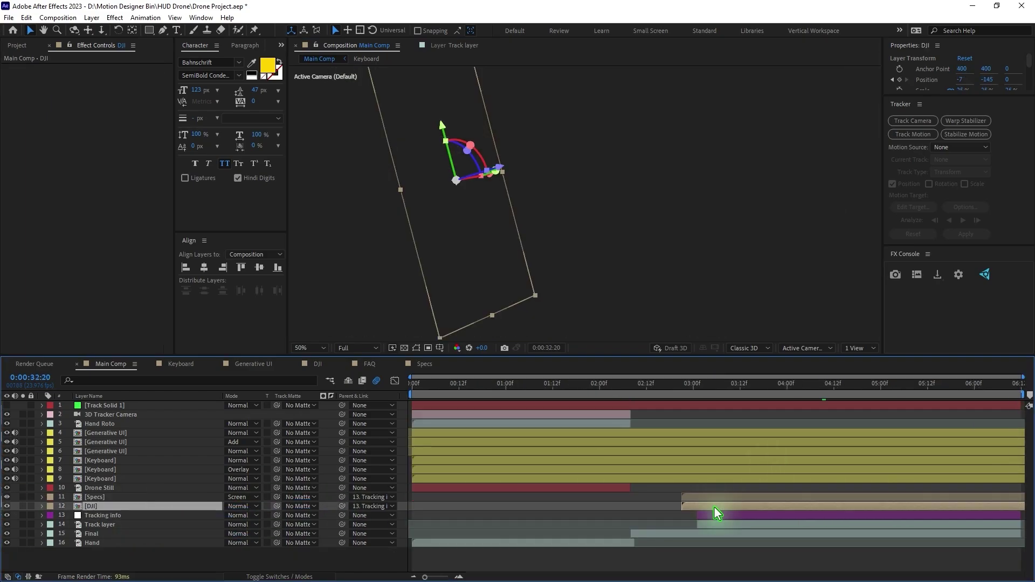
# Add Position and Y Rotation keyframes to the Specs layer at 0:00:03:07
pyautogui.press('u')
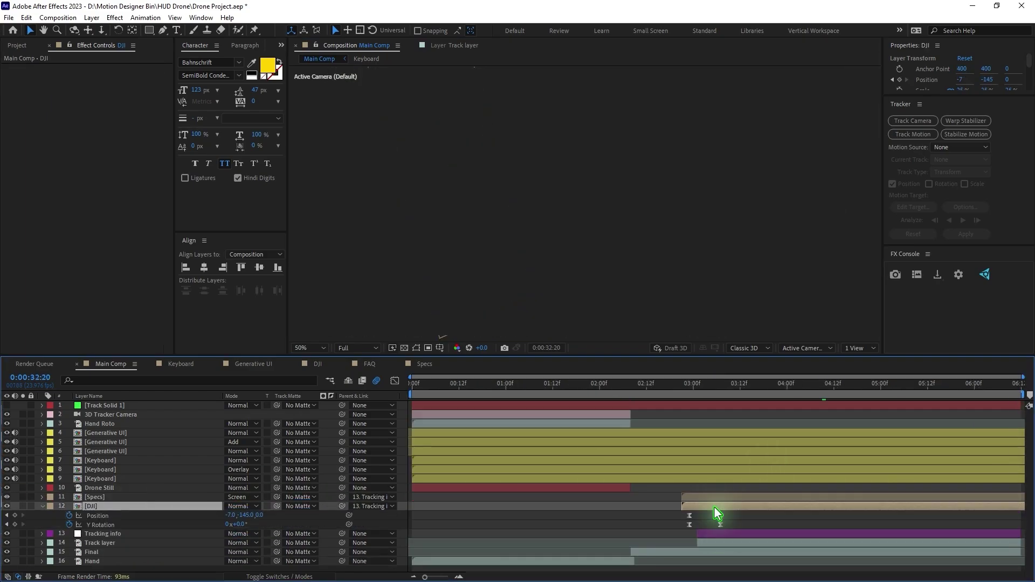
pyautogui.moveTo(681, 386); pyautogui.dragTo(720, 387)
pyautogui.click(462, 171)
pyautogui.press('p')
pyautogui.click(69, 506)
pyautogui.hotkey('shift', 'r')
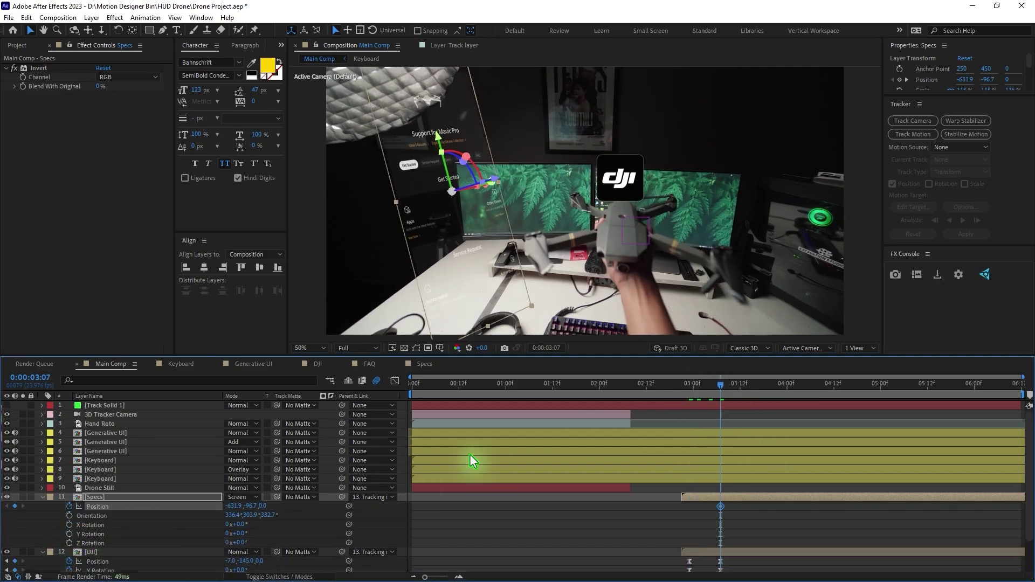
pyautogui.click(69, 533)
# At 0:00:02:23, move the Specs layer out of frame to an X position of about -1496 and set its Y Rotation to two turns
pyautogui.click(689, 386)
pyautogui.moveTo(235, 505); pyautogui.dragTo(189, 506)
pyautogui.moveTo(228, 533); pyautogui.dragTo(253, 534)
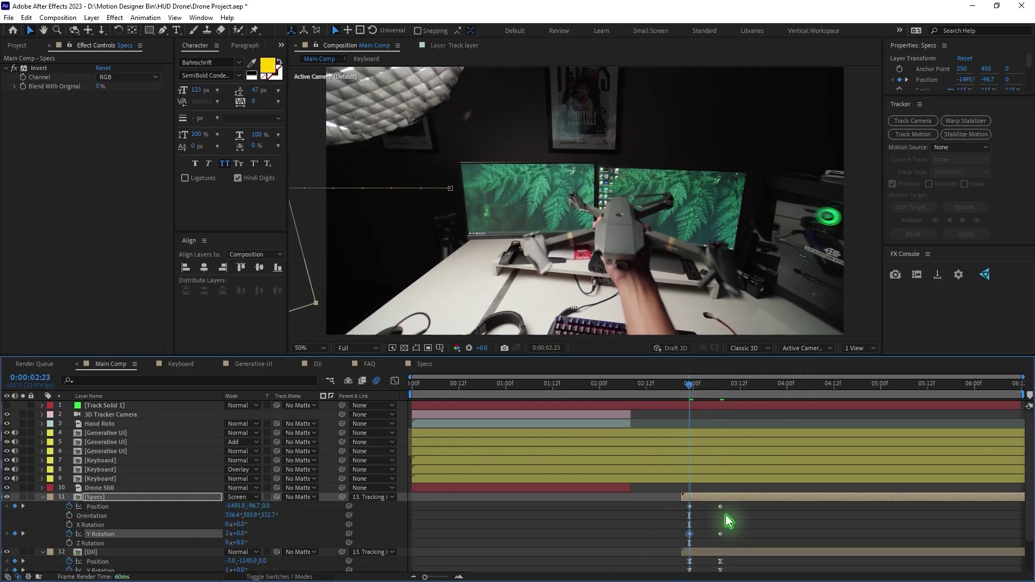
# Shift all Specs Position and Y Rotation keyframes about seven frames later and apply Easy Ease to them
pyautogui.moveTo(728, 544); pyautogui.dragTo(681, 503)
pyautogui.moveTo(690, 534); pyautogui.dragTo(716, 533)
pyautogui.rightClick(750, 535)
pyautogui.rightClick(747, 533)
pyautogui.moveTo(776, 529)
pyautogui.click(659, 456)
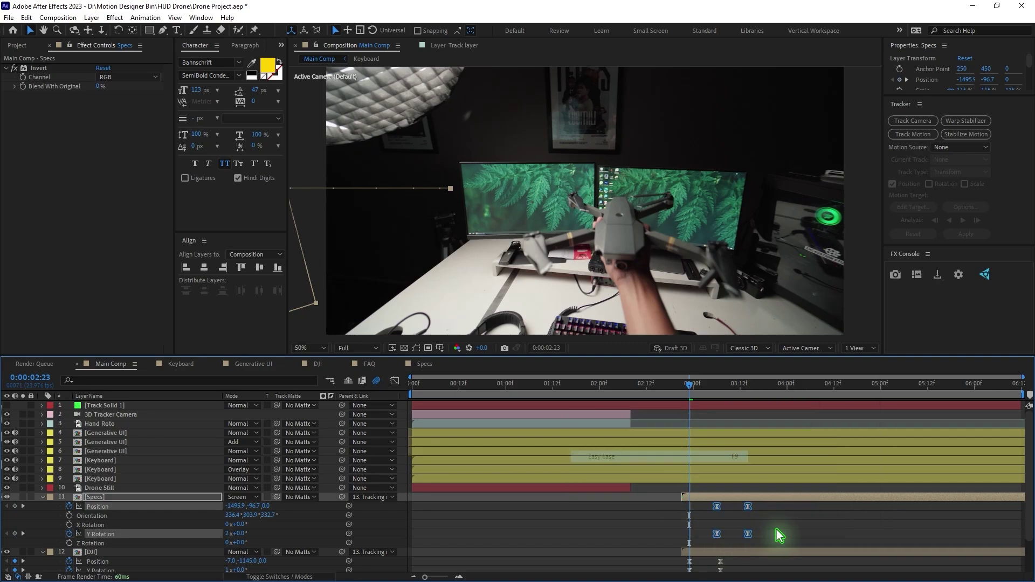
# Adjust the speed curves of the Specs keyframes and preview the slide-in
pyautogui.click(394, 381)
pyautogui.moveTo(789, 462); pyautogui.dragTo(737, 490)
pyautogui.click(394, 380)
pyautogui.click(785, 522)
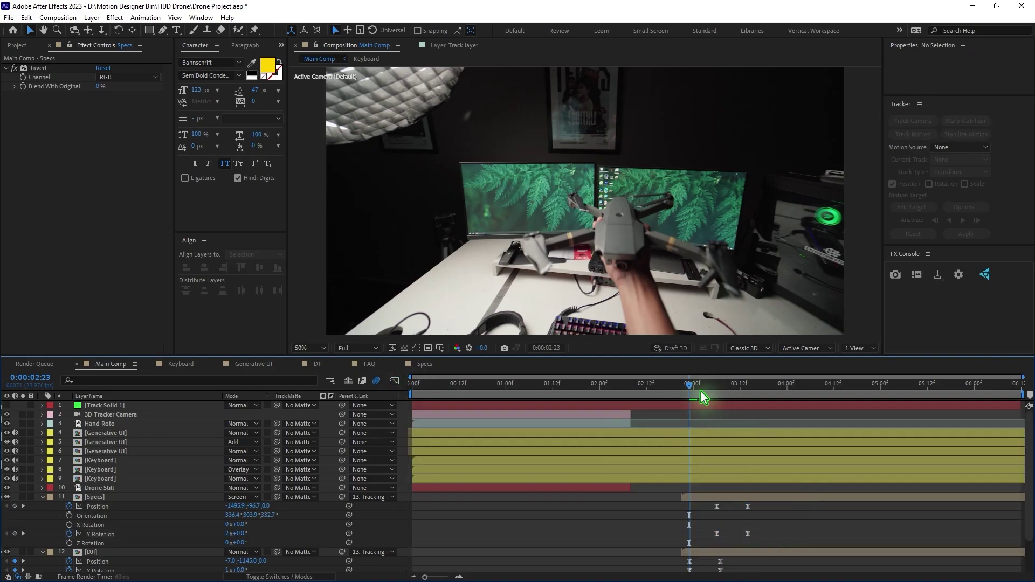
pyautogui.press('space')
# Lengthen the Specs slide-in and retime its keyframes to run from 0:00:03:04 to 0:00:03:17
pyautogui.click(744, 386)
pyautogui.moveTo(760, 543); pyautogui.dragTo(738, 503)
pyautogui.moveTo(747, 534); pyautogui.dragTo(767, 534)
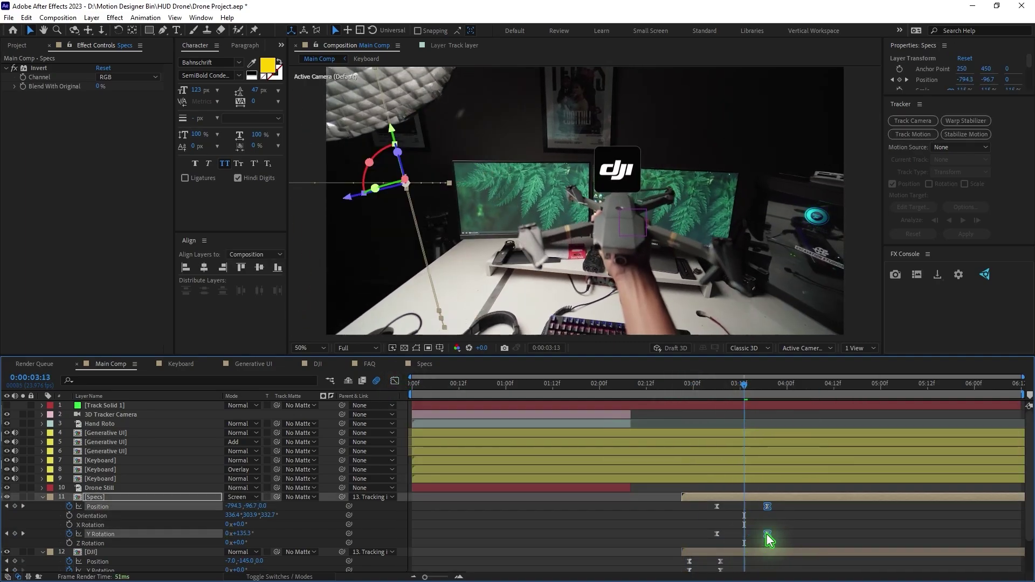
pyautogui.moveTo(712, 385); pyautogui.dragTo(699, 426)
pyautogui.moveTo(783, 543); pyautogui.dragTo(711, 504)
pyautogui.moveTo(716, 533); pyautogui.dragTo(706, 536)
pyautogui.click(43, 497)
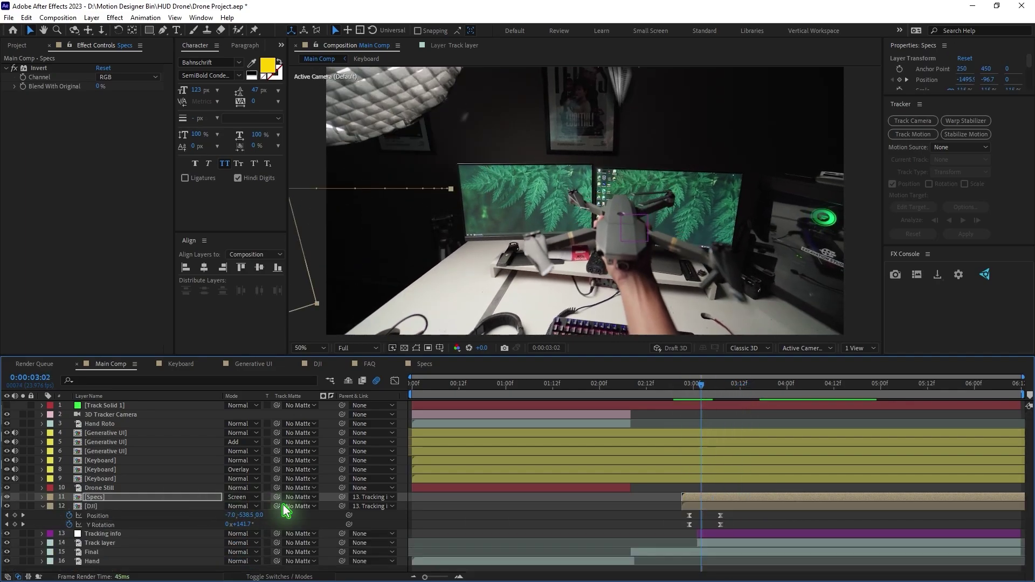
# Enable motion blur on the Specs layer and duplicate the layer twice
pyautogui.press('F4')
pyautogui.moveTo(680, 400); pyautogui.dragTo(758, 404)
pyautogui.click(27, 510)
pyautogui.click(43, 506)
pyautogui.click(104, 497)
pyautogui.hotkey('ctrl', 'd')
pyautogui.hotkey('ctrl', 'd')
# Turn the lowest Specs copy into an adjustment layer and replace its Invert effect with a Gaussian Blur of raised Blurriness
pyautogui.click(105, 515)
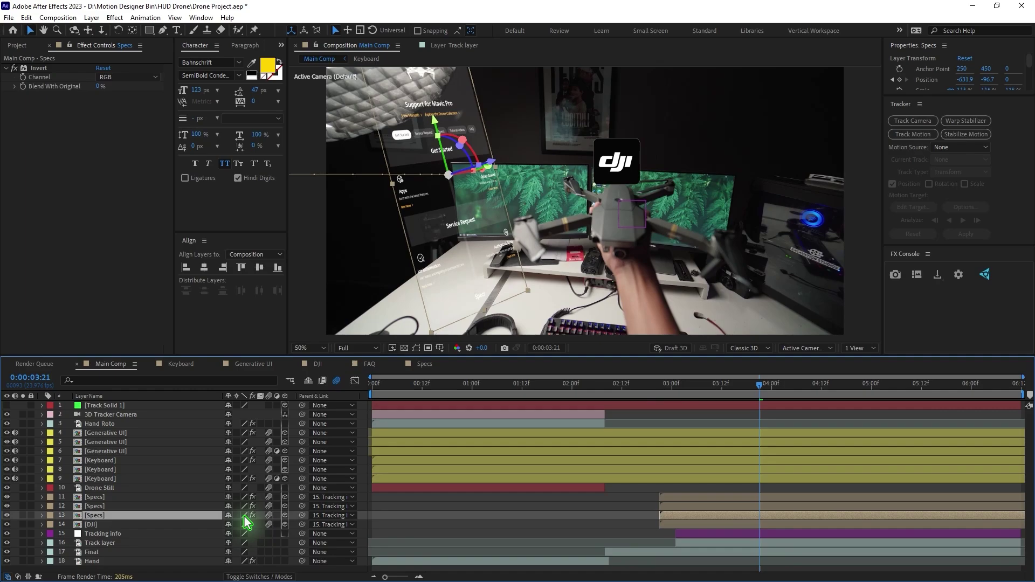
pyautogui.click(276, 515)
pyautogui.hotkey('ctrl', 'space')
pyautogui.write('gau')
pyautogui.press('Return')
pyautogui.click(38, 68)
pyautogui.press('Delete')
pyautogui.moveTo(96, 77); pyautogui.dragTo(99, 78)
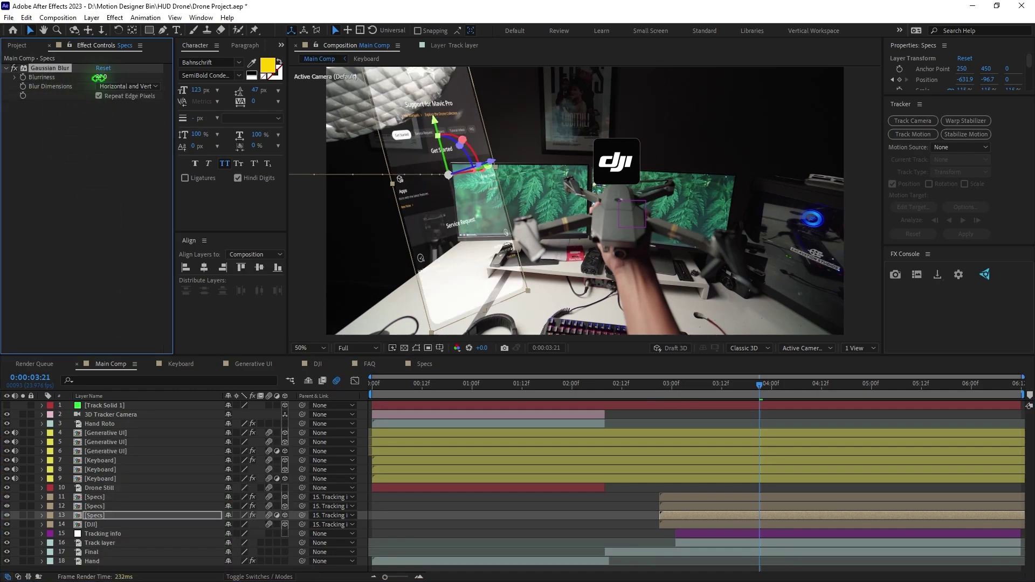
pyautogui.moveTo(667, 385); pyautogui.dragTo(793, 397)
# Set the middle Specs copy's blending mode to Soft Light and check the stacked panel along the shot
pyautogui.click(194, 506)
pyautogui.click(248, 576)
pyautogui.click(242, 506)
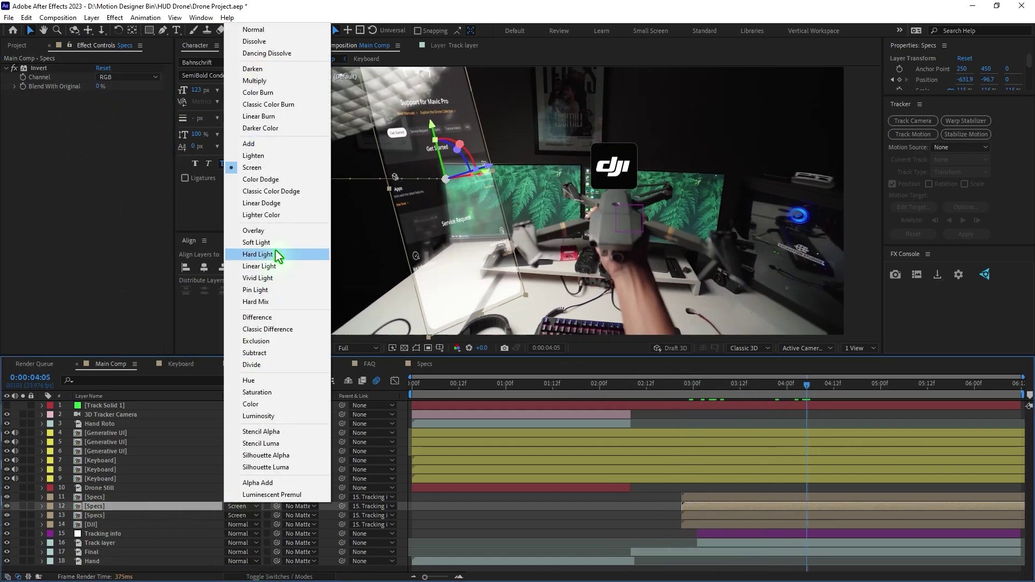
pyautogui.click(256, 242)
pyautogui.moveTo(684, 386); pyautogui.dragTo(794, 419)
pyautogui.click(839, 419)
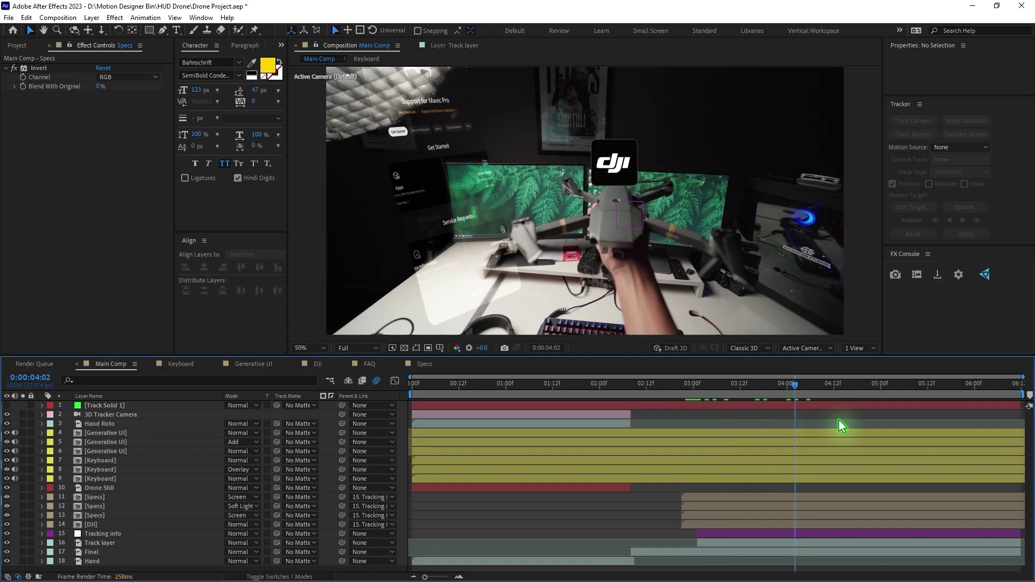
# Add the FAQ pre-comp above the Specs layers as a 3D layer, angled on the drone's right side at about 1633, 536
pyautogui.moveTo(37, 184); pyautogui.dragTo(231, 494)
pyautogui.press('F4')
pyautogui.moveTo(596, 190); pyautogui.dragTo(780, 173)
# Apply the Invert effect to the FAQ layer
pyautogui.hotkey('ctrl', 'space')
pyautogui.write('i')
pyautogui.click(575, 387)
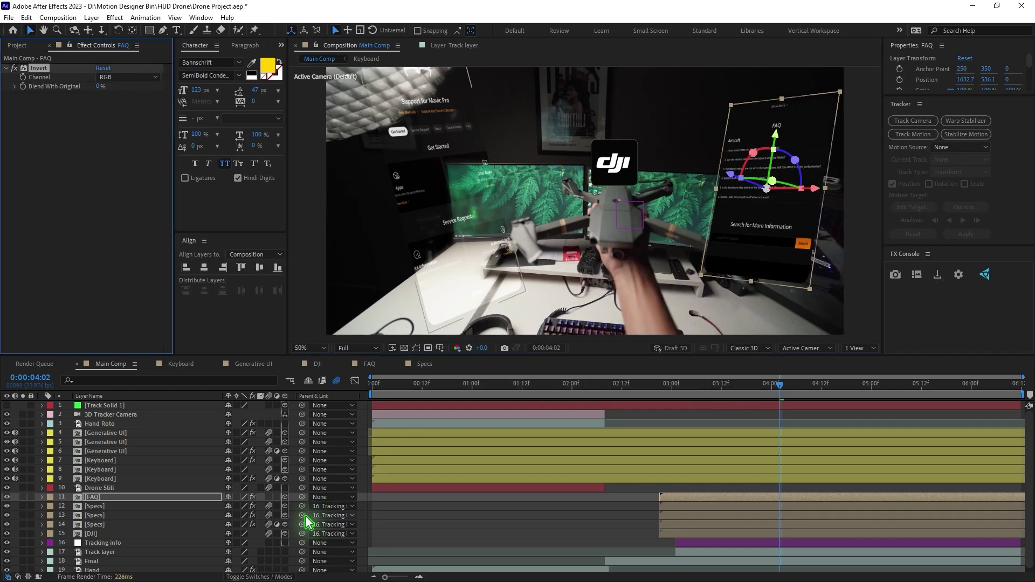
# Set the FAQ layer's blending mode to Screen and parent it to the Tracking info null
pyautogui.press('F4')
pyautogui.click(240, 497)
pyautogui.click(270, 161)
pyautogui.moveTo(241, 523); pyautogui.dragTo(205, 543)
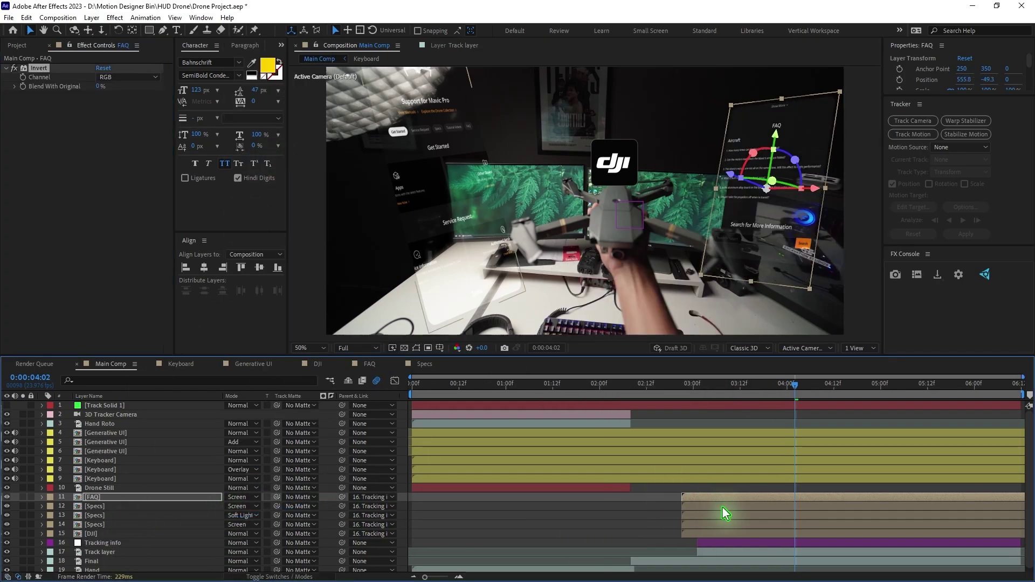
# Add Position and Y Rotation keyframes to the FAQ layer at 0:00:03:17, matching the end of the Specs slide-in
pyautogui.click(721, 507)
pyautogui.press('u')
pyautogui.click(710, 387)
pyautogui.click(121, 497)
pyautogui.press('p')
pyautogui.hotkey('shift', 'r')
pyautogui.moveTo(747, 387); pyautogui.dragTo(759, 411)
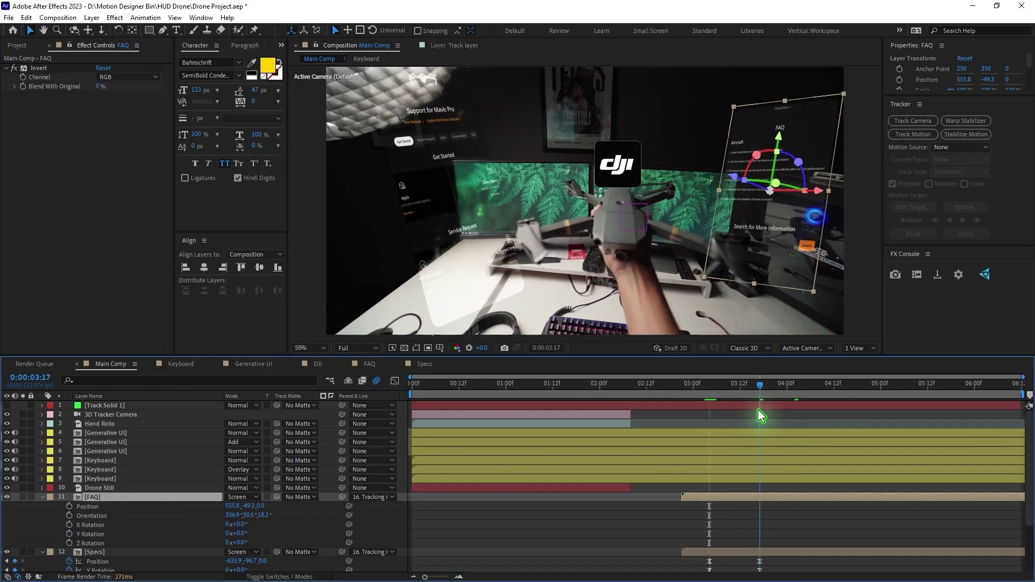
pyautogui.click(69, 506)
pyautogui.click(69, 534)
# At 0:00:03:04, set the FAQ layer's Y Rotation to 2 turns and move it out of frame to an X position of about 1362
pyautogui.moveTo(697, 387); pyautogui.dragTo(707, 412)
pyautogui.click(229, 533)
pyautogui.write('2')
pyautogui.press('Return')
pyautogui.moveTo(234, 505); pyautogui.dragTo(668, 527)
# Apply Easy Ease to the FAQ keyframes and shape their speed curves to peak early and settle slowly
pyautogui.moveTo(774, 502); pyautogui.dragTo(708, 536)
pyautogui.rightClick(710, 534)
pyautogui.click(906, 459)
pyautogui.click(394, 380)
pyautogui.moveTo(743, 482); pyautogui.dragTo(715, 483)
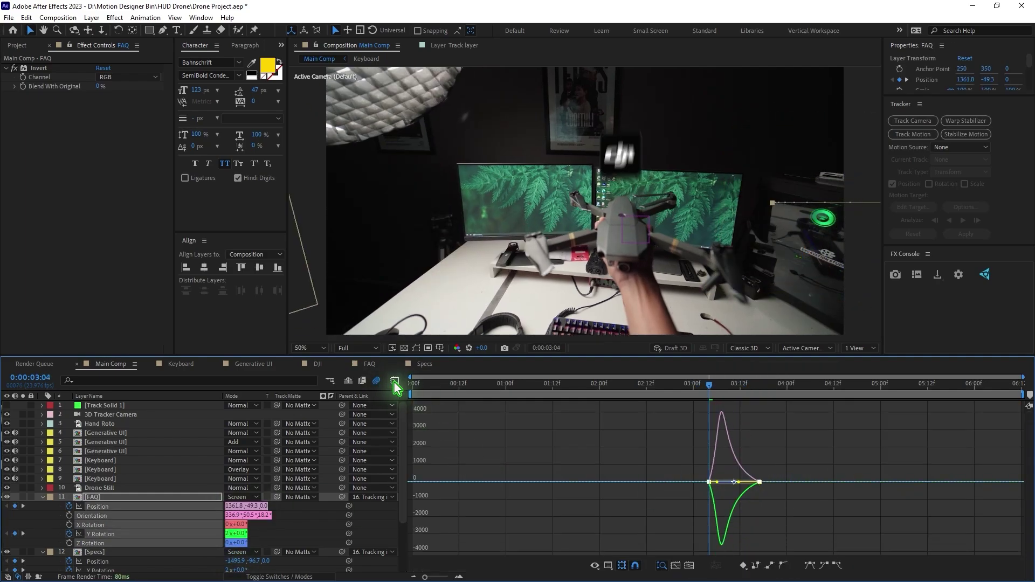
pyautogui.click(394, 381)
# Enable motion blur on the FAQ layer and duplicate the layer twice
pyautogui.press('F4')
pyautogui.click(269, 497)
pyautogui.click(42, 497)
pyautogui.hotkey('ctrl', 'd')
pyautogui.hotkey('ctrl', 'd')
# Turn the lowest FAQ copy into an adjustment layer and replace its Invert effect with a Gaussian Blur of raised Blurriness
pyautogui.click(116, 515)
pyautogui.click(276, 516)
pyautogui.hotkey('ctrl', 'space')
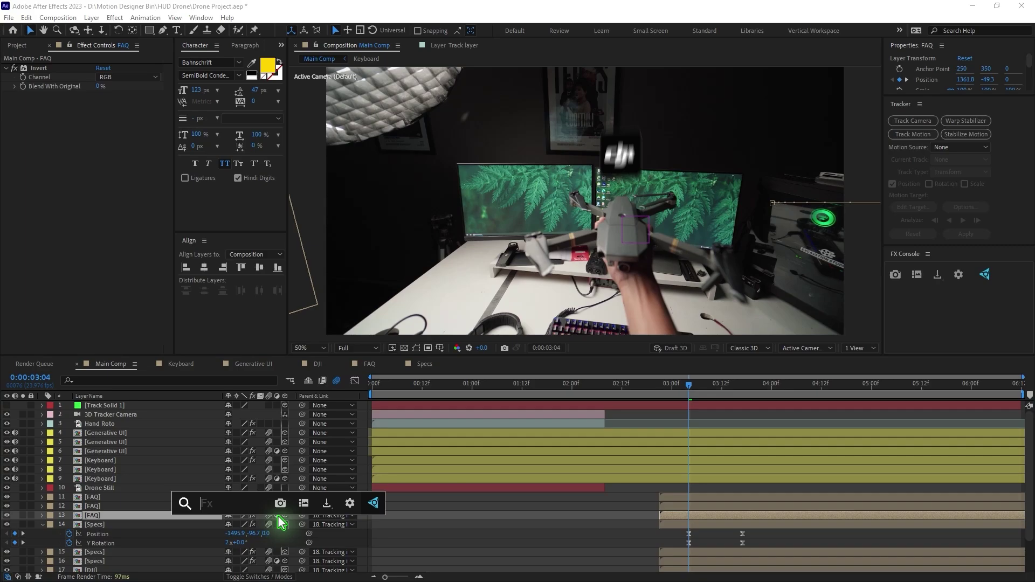
pyautogui.click(41, 68)
pyautogui.press('Delete')
pyautogui.click(100, 76)
pyautogui.write('3')
# Set the middle FAQ copy's blending mode to Soft Light and check both glass panels along the shot
pyautogui.click(134, 506)
pyautogui.press('F4')
pyautogui.click(241, 506)
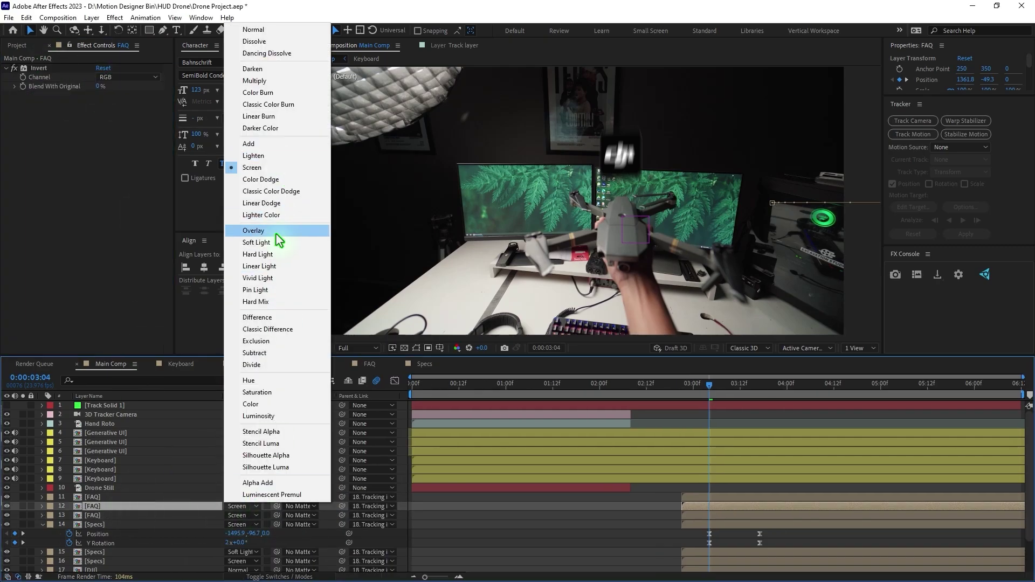
pyautogui.click(273, 242)
pyautogui.moveTo(709, 389); pyautogui.dragTo(791, 404)
pyautogui.click(842, 486)
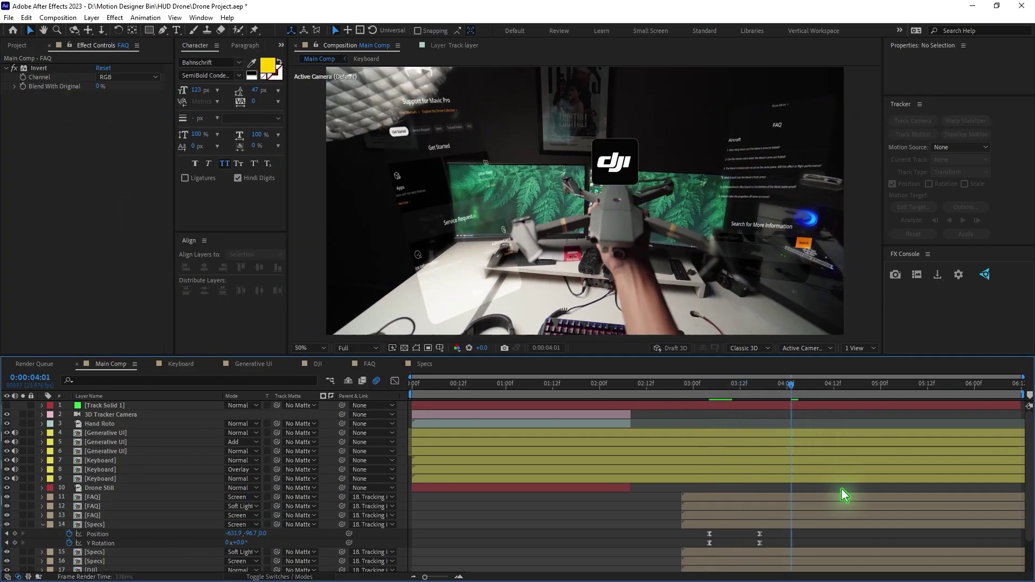
# Apply a Luma Key effect to the DJI layer and raise its Threshold to key out the logo's dark background
pyautogui.moveTo(704, 384); pyautogui.dragTo(833, 403)
pyautogui.click(42, 524)
pyautogui.click(125, 552)
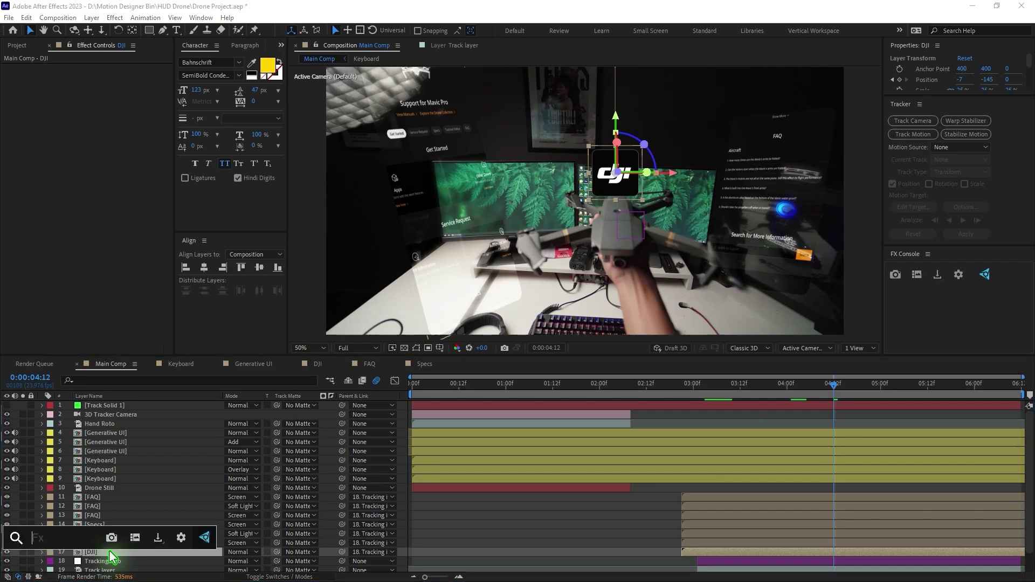
pyautogui.hotkey('ctrl', 'space')
pyautogui.write('luma')
pyautogui.press('Return')
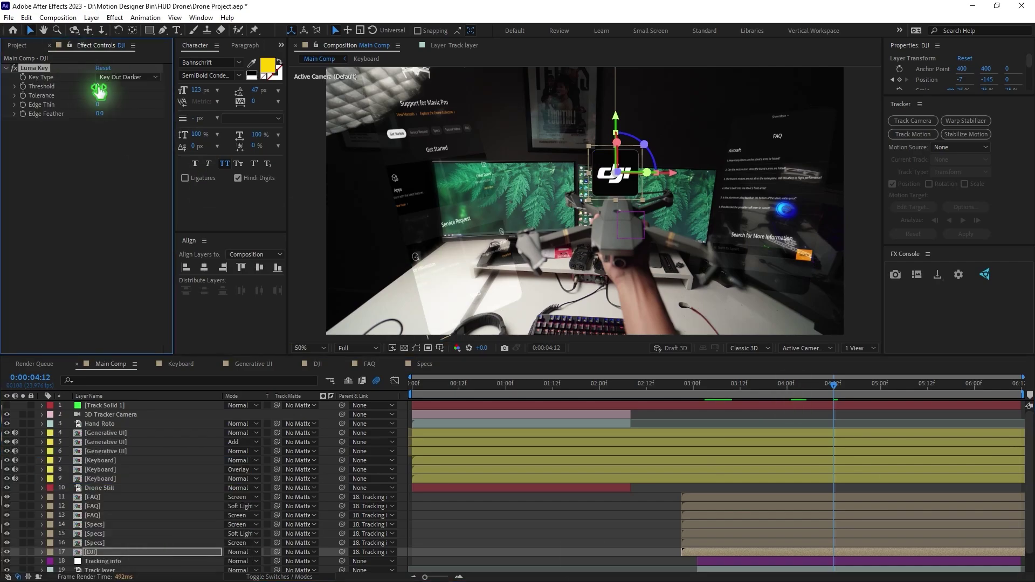
pyautogui.moveTo(98, 86); pyautogui.dragTo(132, 86)
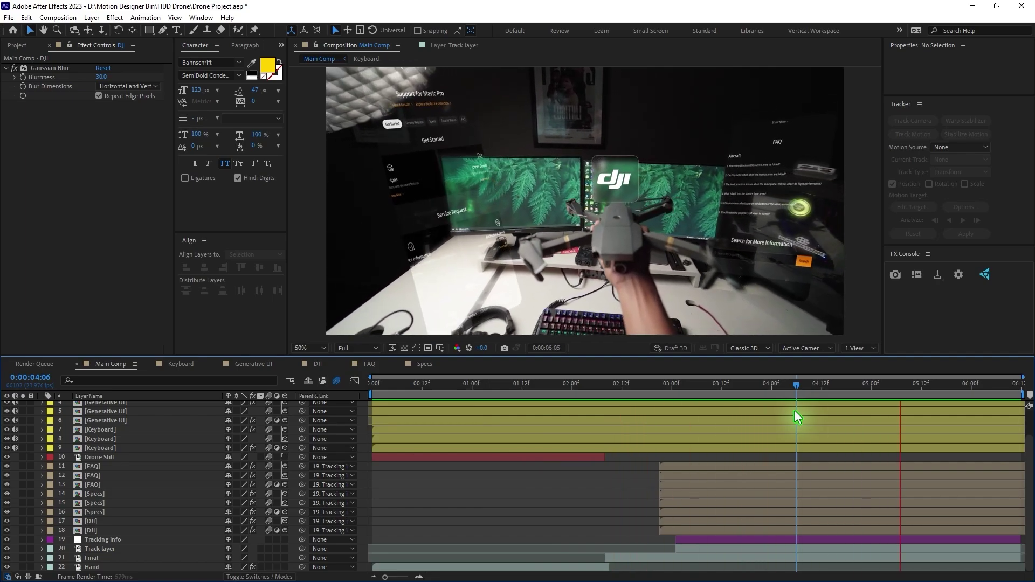
# Add a new adjustment layer above all other layers in Main Comp
pyautogui.press('space')
pyautogui.scroll(2, 199, 479)
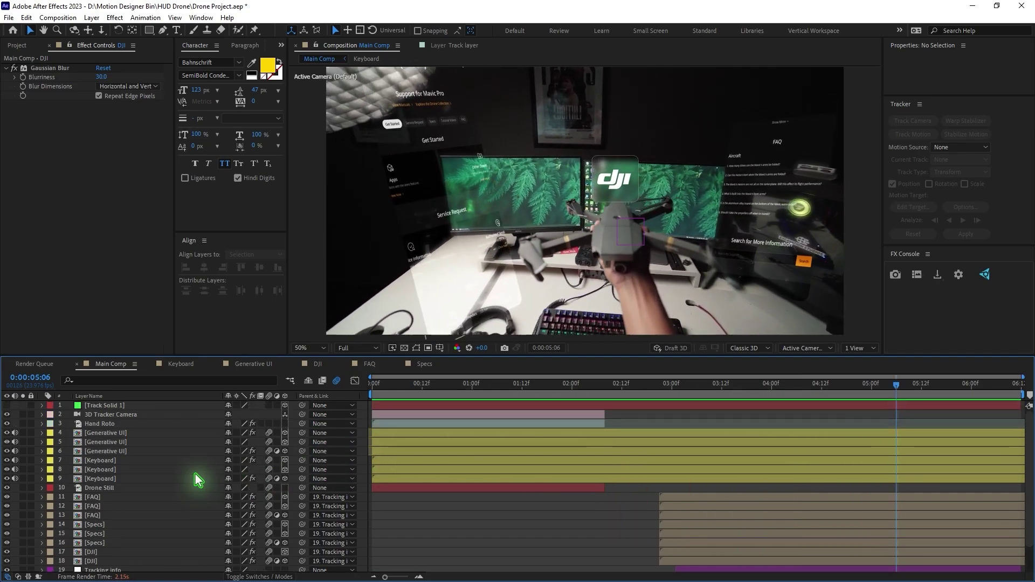
pyautogui.click(92, 17)
pyautogui.moveTo(162, 30)
pyautogui.click(293, 101)
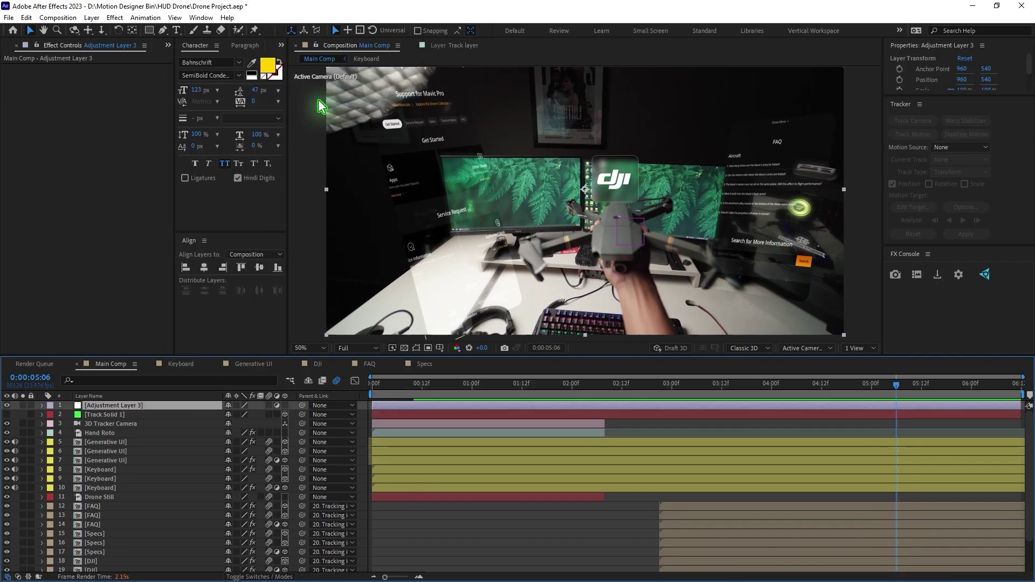
# Apply Optics Compensation to the new adjustment layer with Reverse Lens Distortion on and a Field of View of 50
pyautogui.hotkey('ctrl', 'space')
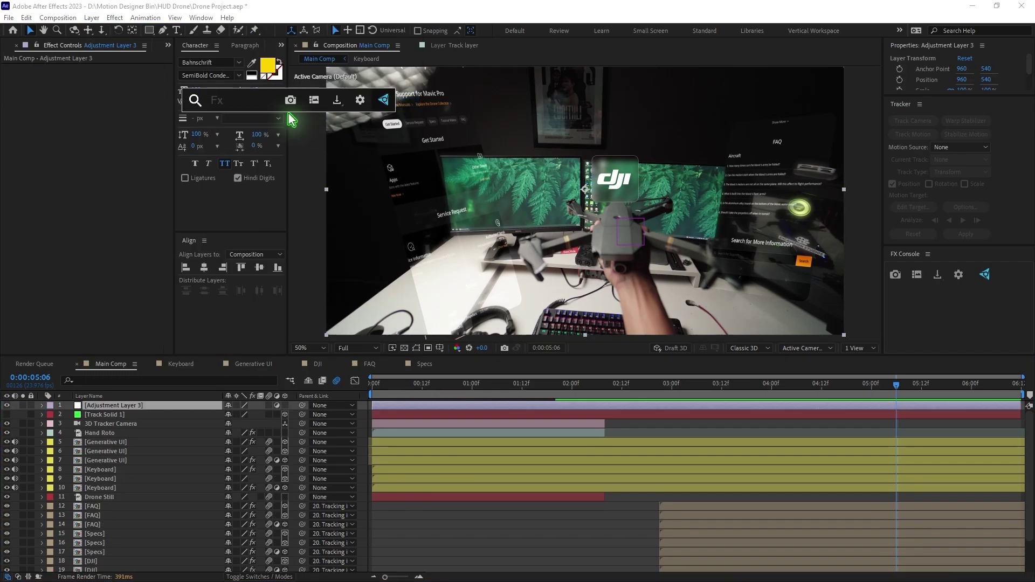
pyautogui.write('optics')
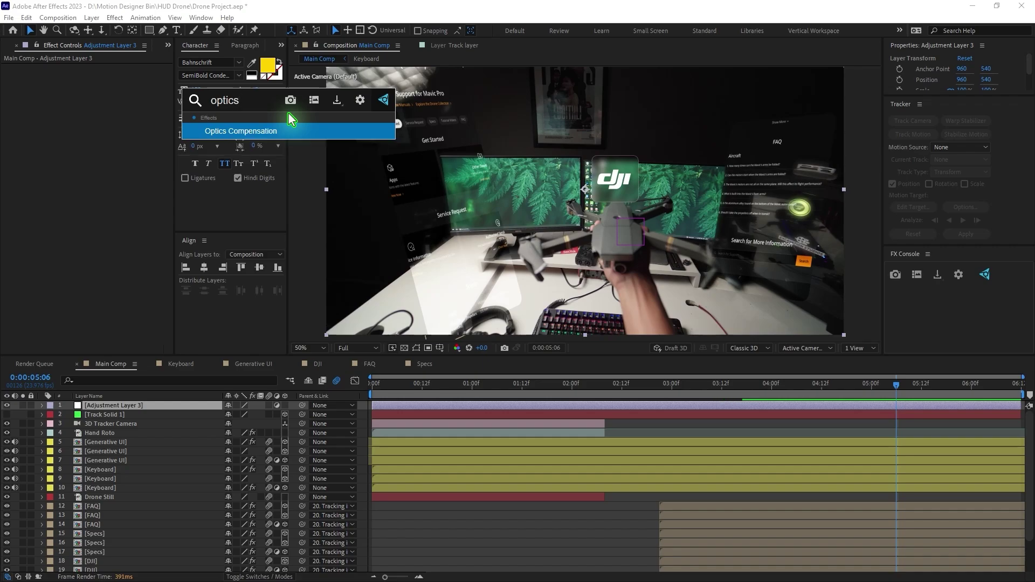
pyautogui.press('Return')
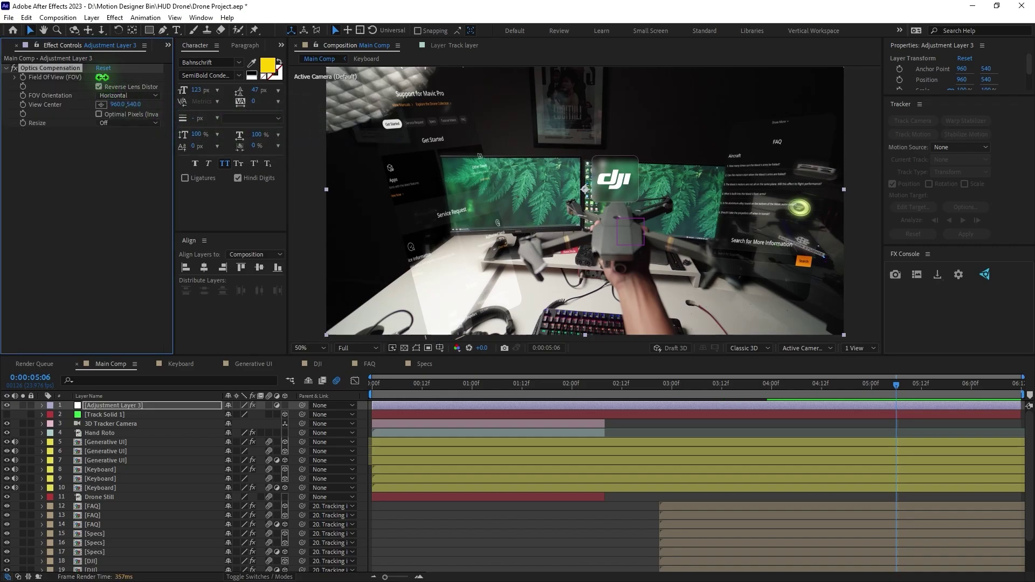
pyautogui.moveTo(102, 77); pyautogui.dragTo(102, 77)
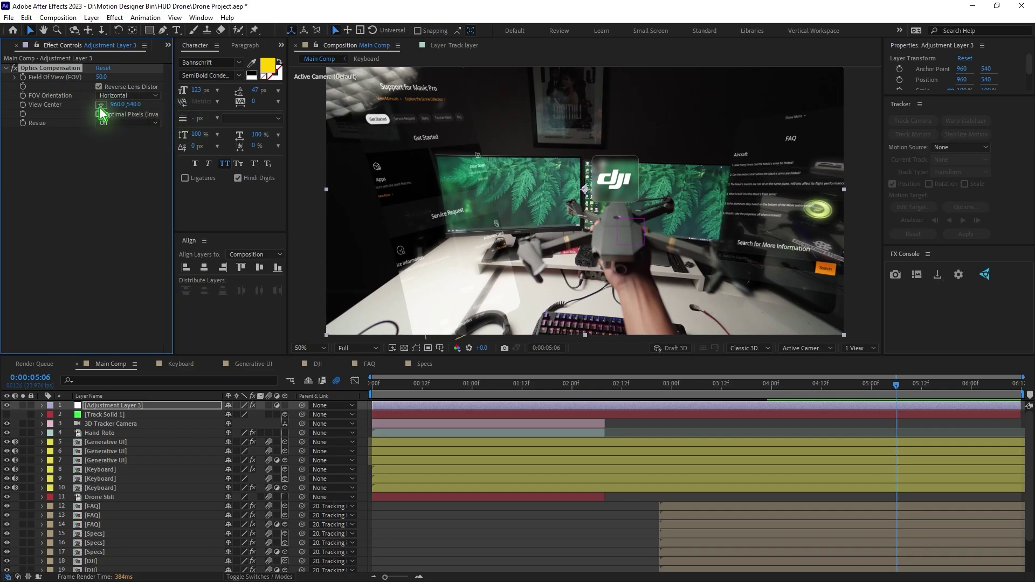
# Move the Optics Compensation View Center onto the drone at 1100, 594, add the expression wiggle(5,20) to it and preview the shot
pyautogui.moveTo(609, 208)
pyautogui.mouseDown()
pyautogui.moveTo(590, 206)
pyautogui.moveTo(642, 212)
pyautogui.moveTo(623, 210)
pyautogui.mouseUp()
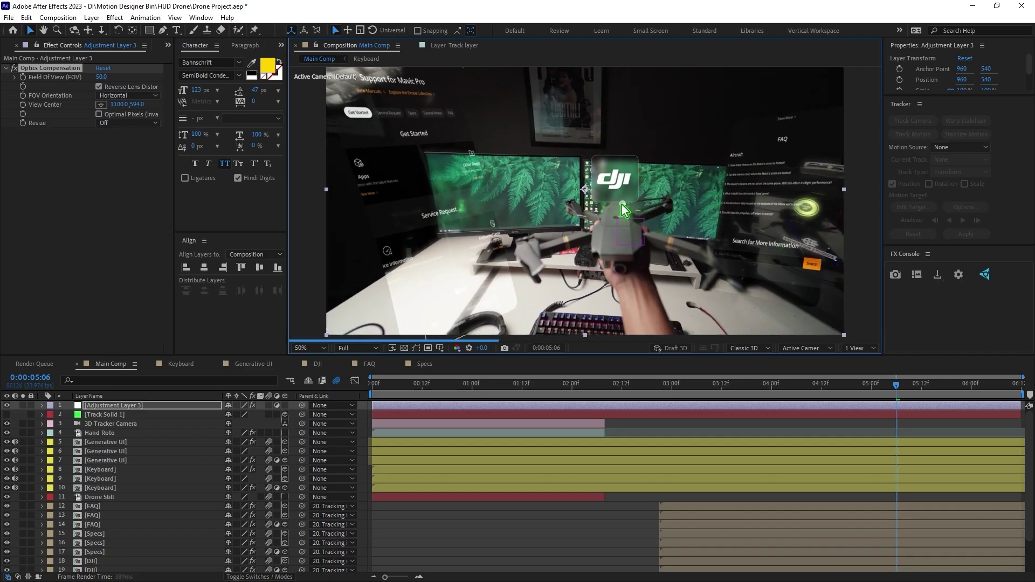
pyautogui.keyDown('alt'); pyautogui.click(23, 104); pyautogui.keyUp('alt')
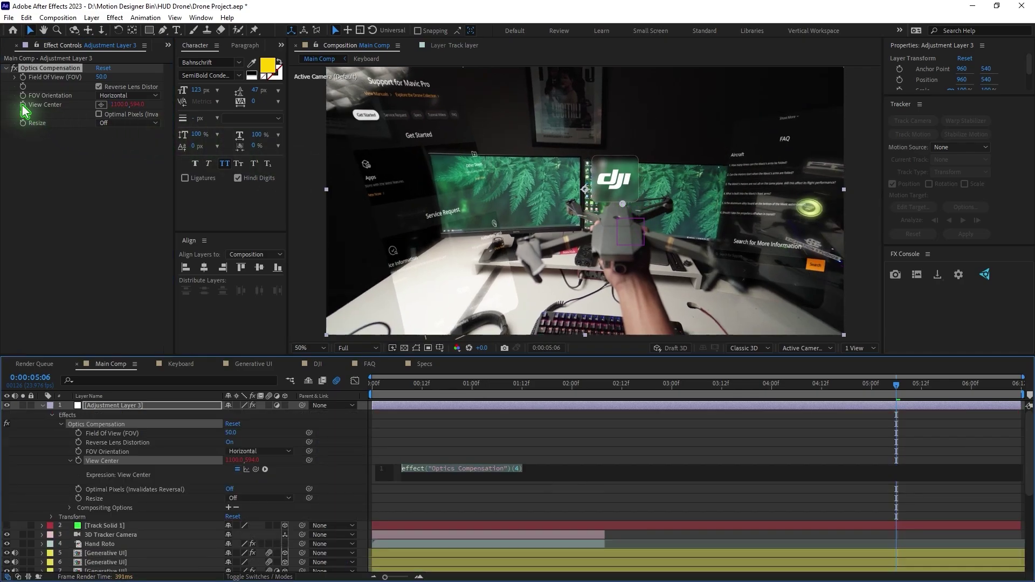
pyautogui.write('wiggle(5,20')
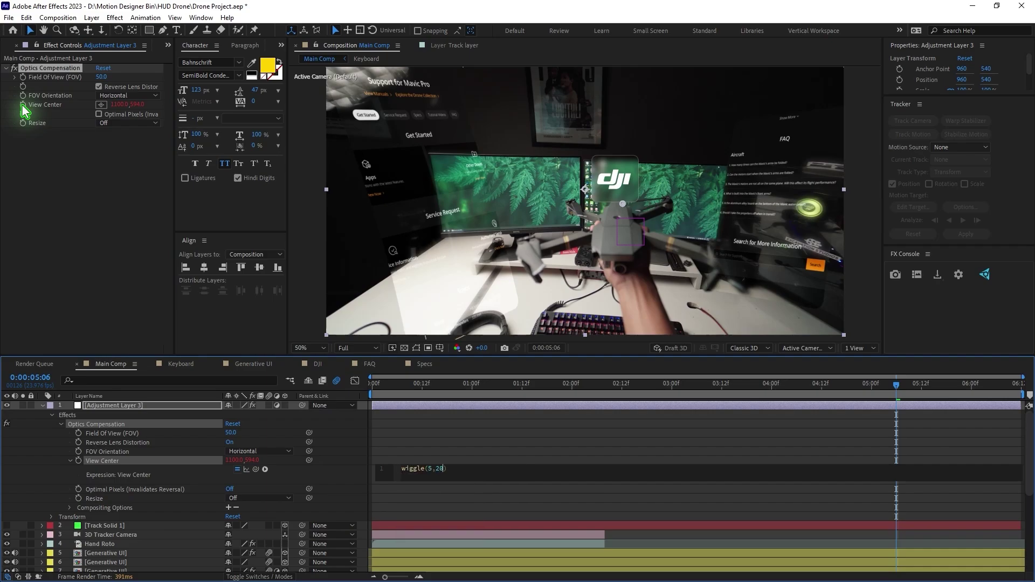
pyautogui.press('KP_Enter')
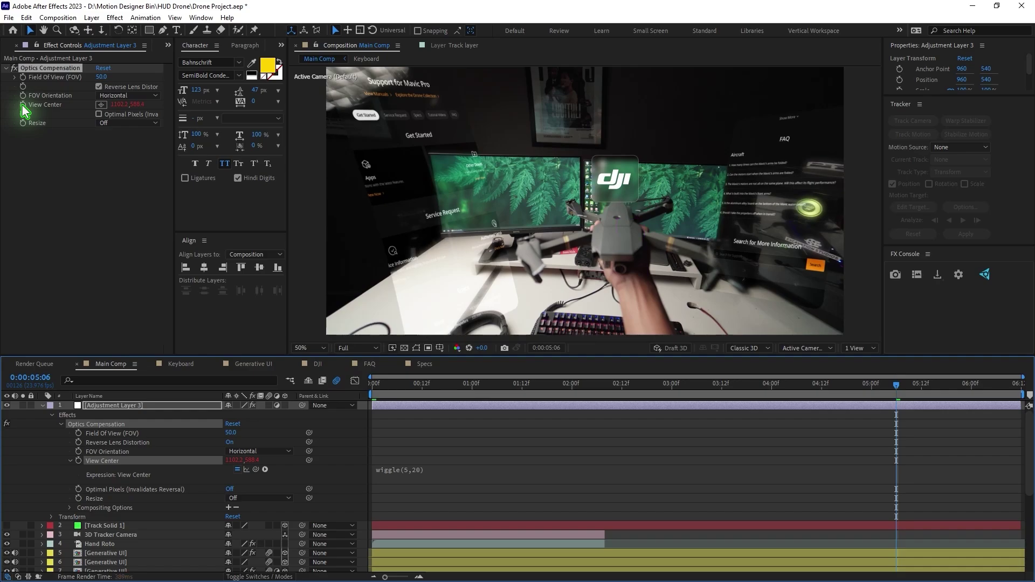
pyautogui.click(594, 392)
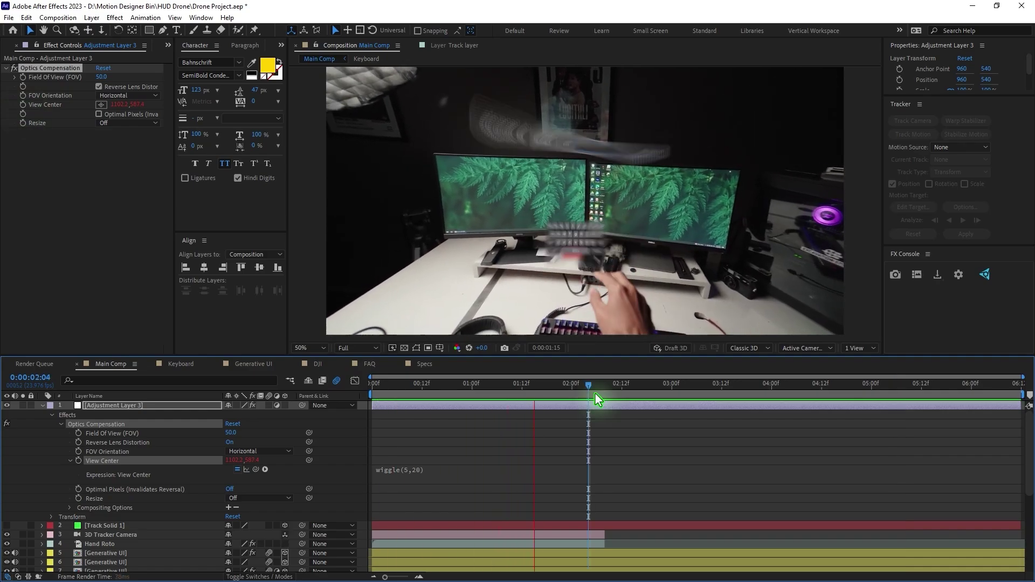